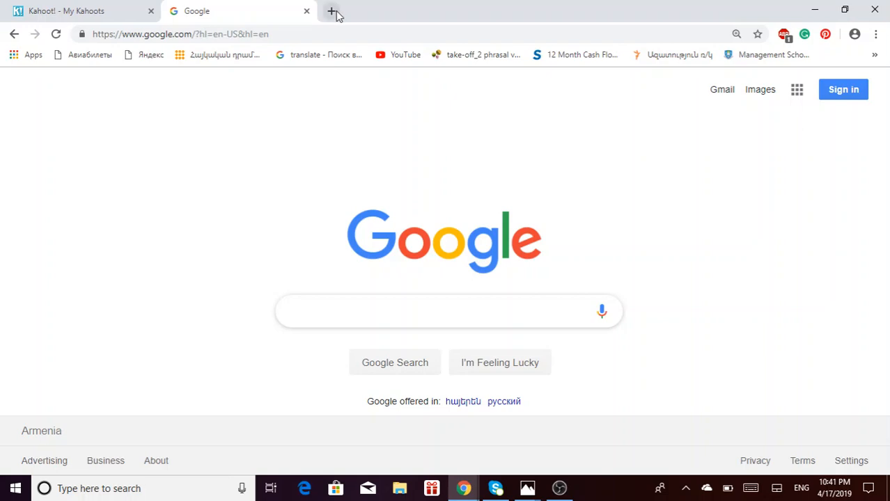
- Visit the Quizlet site in a new browser tab, then close that tab
left_click(334, 11)
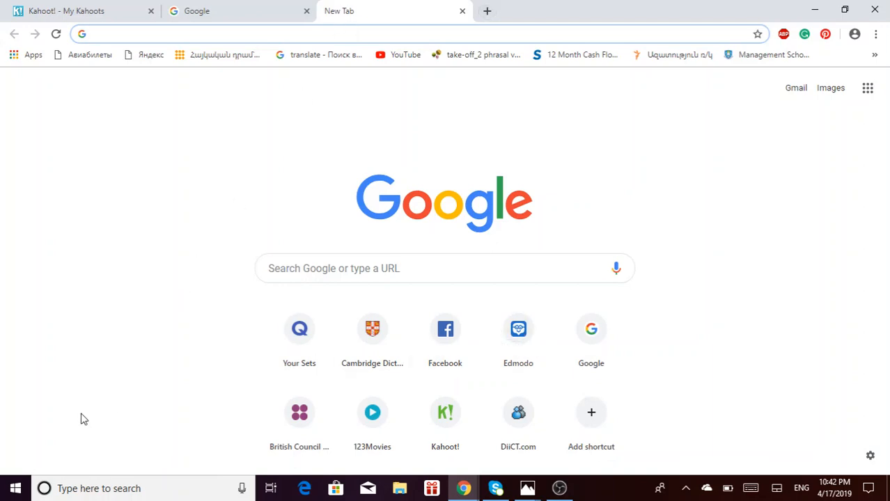
type("Qu")
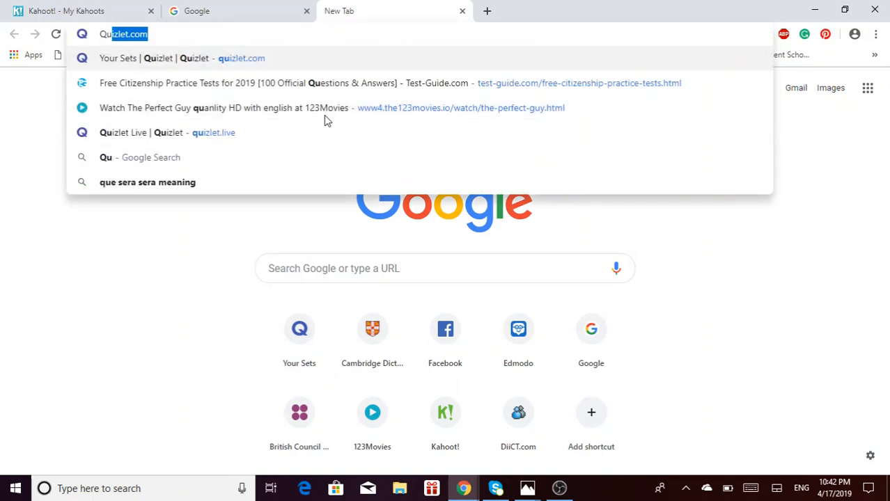
type("izlet")
key("Return")
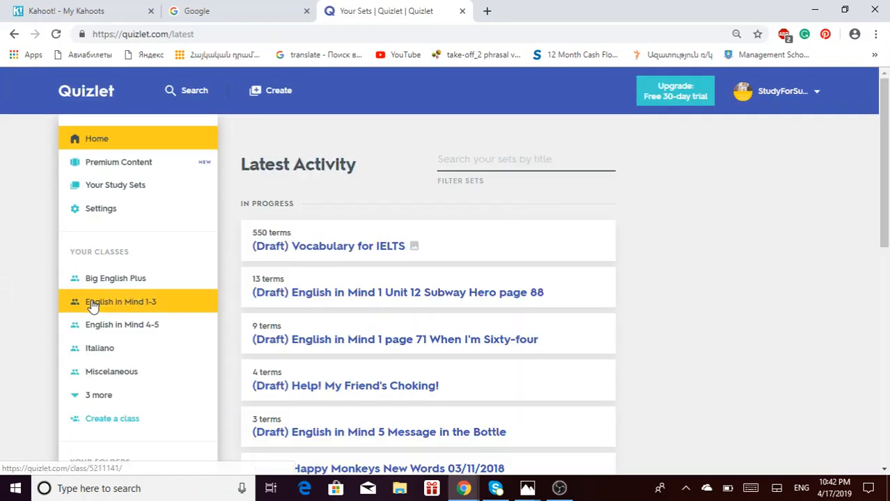
left_click(462, 11)
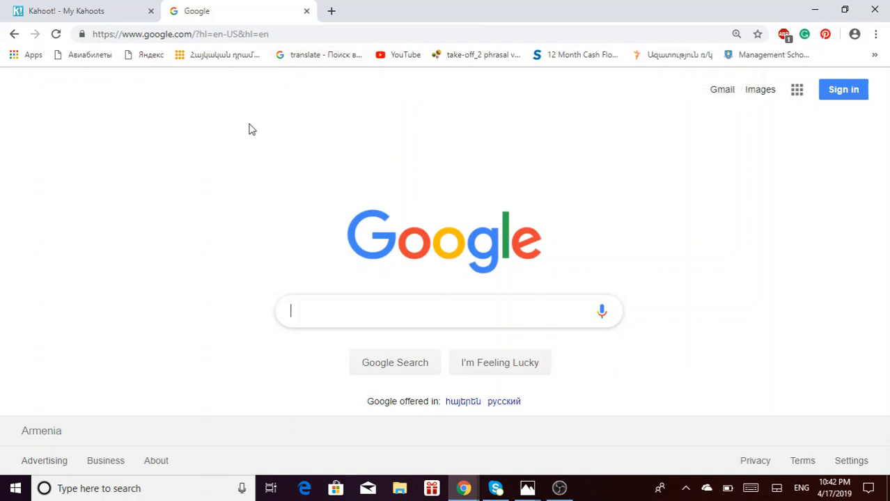
- Switch back to the My Kahoots tab and go to the Discover page via the menu
left_click(94, 15)
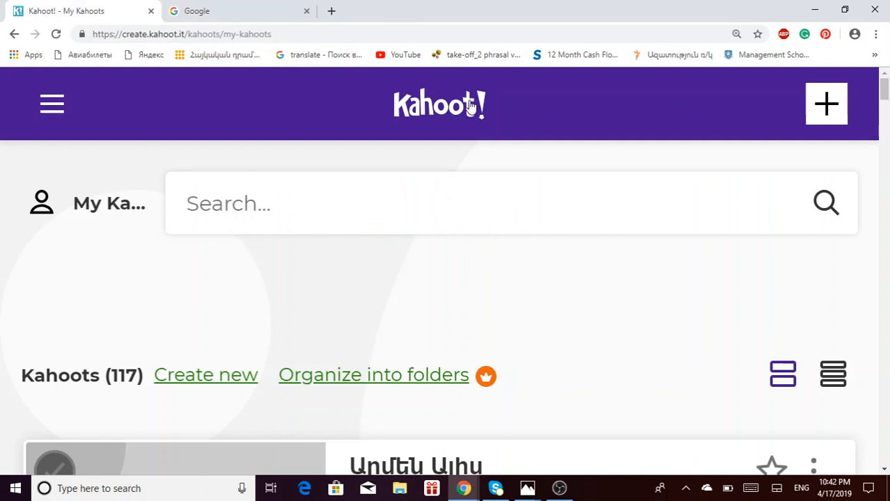
left_click(53, 108)
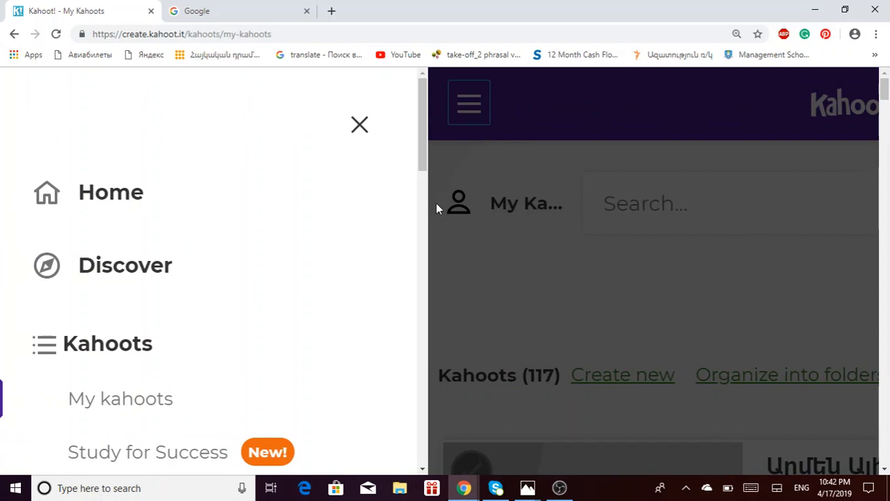
left_click_drag(420, 157, 421, 165)
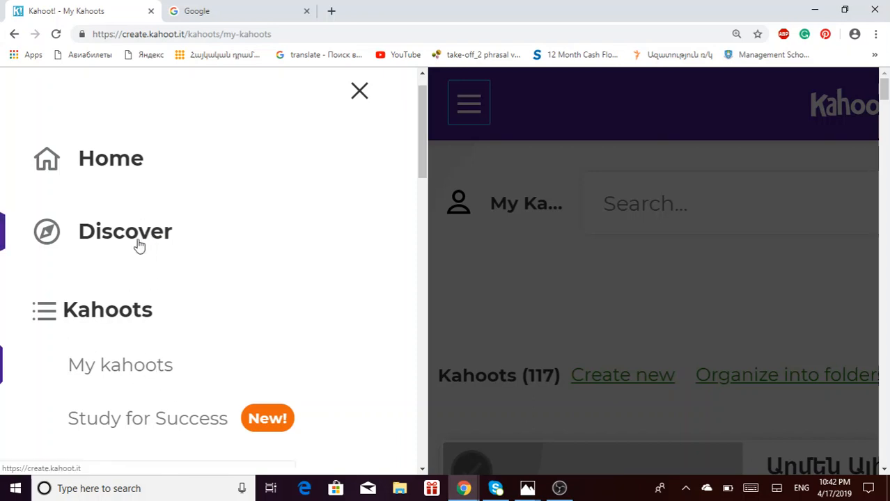
left_click(140, 237)
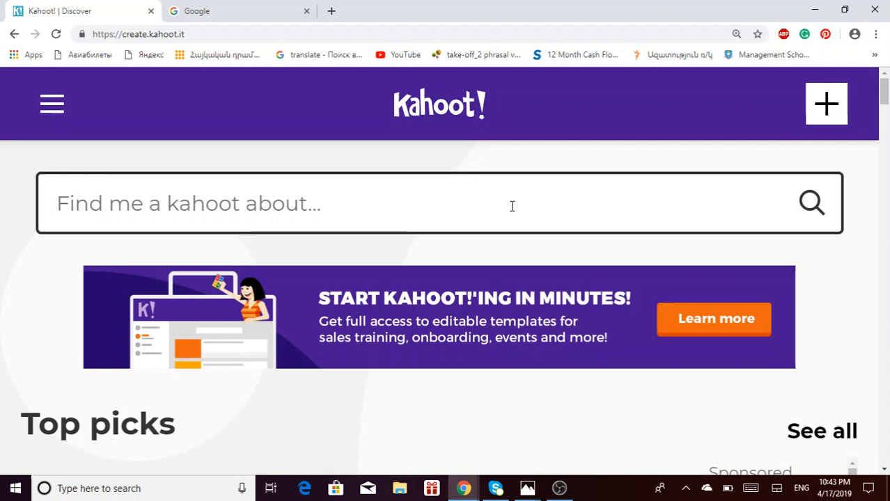
- Search Discover for 'Present Simple vs Present Continuous', fixing the two typos with spell-check first
type("presnet ")
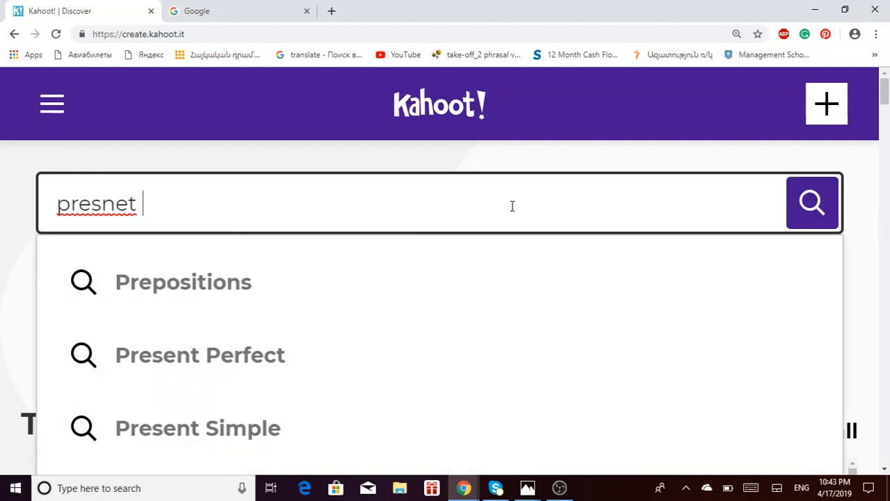
type("simple vs prese")
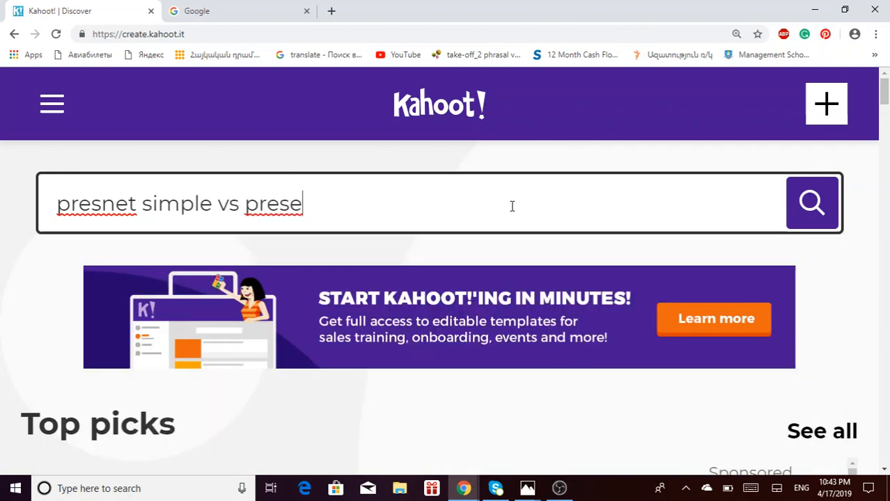
type("nt con")
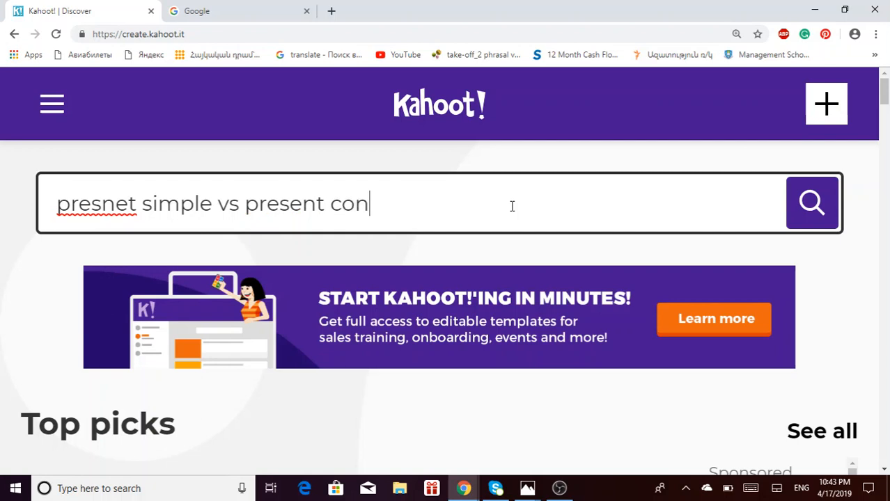
type("tinuos")
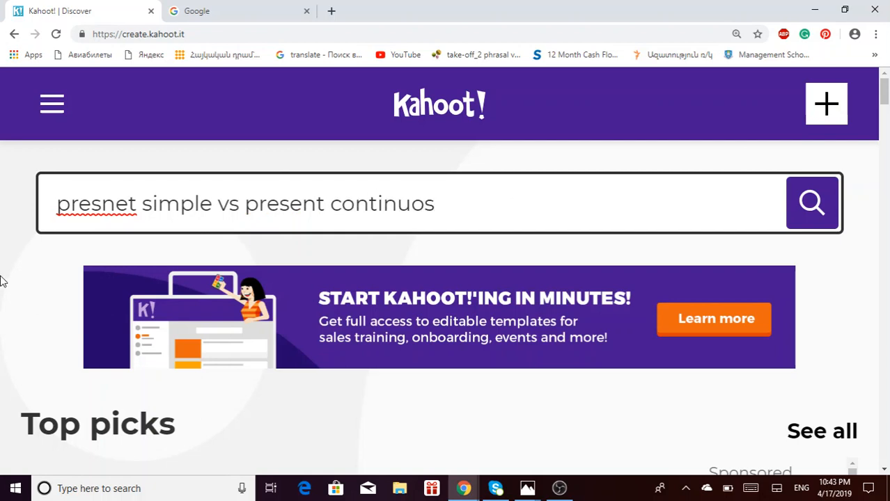
right_click(95, 203)
left_click(129, 214)
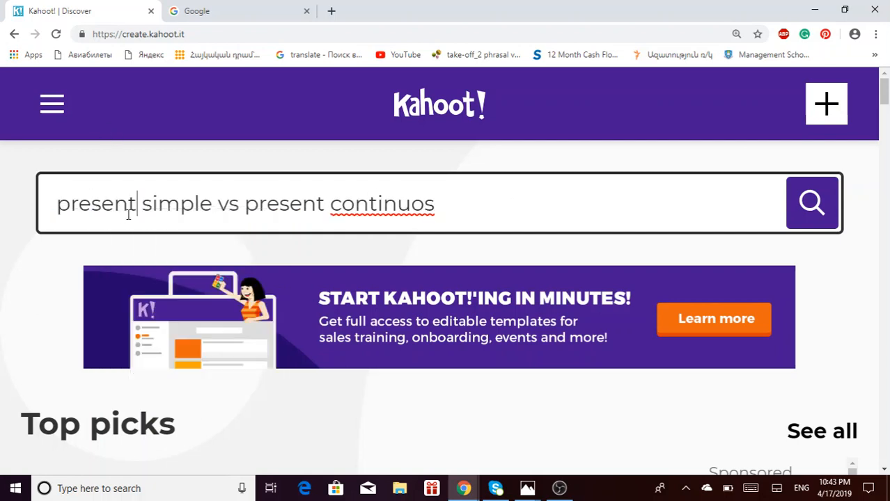
right_click(389, 204)
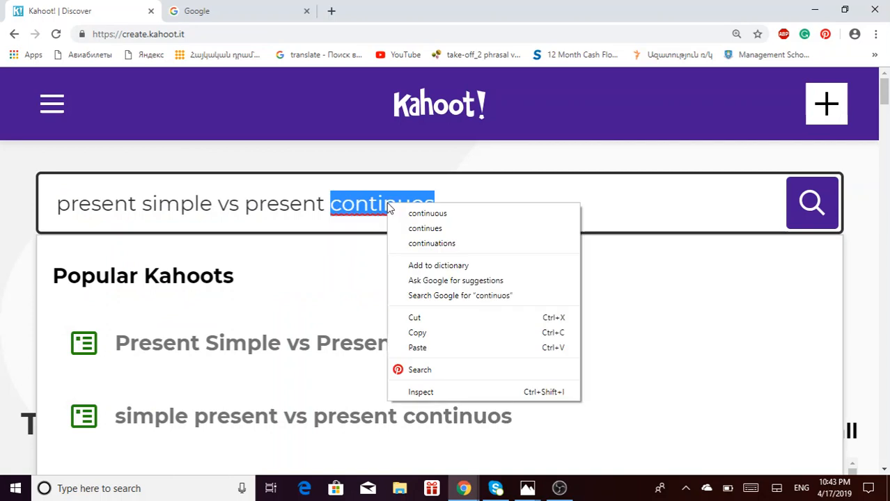
left_click(428, 213)
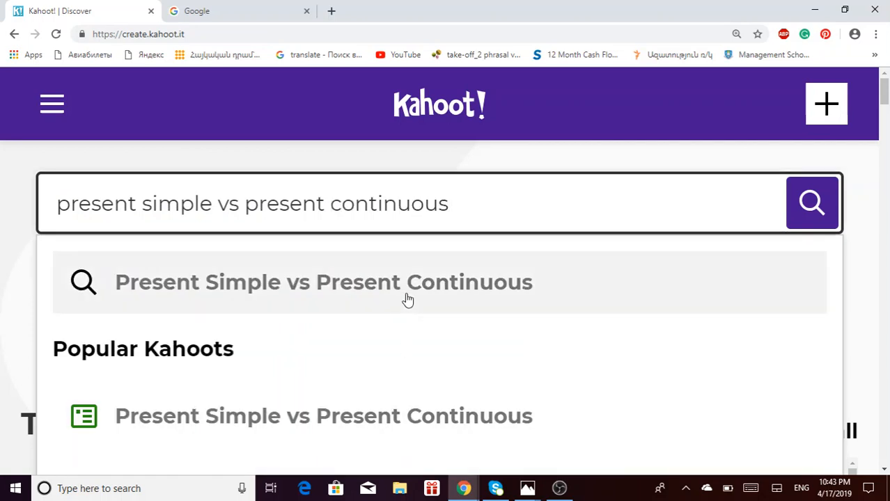
left_click(408, 299)
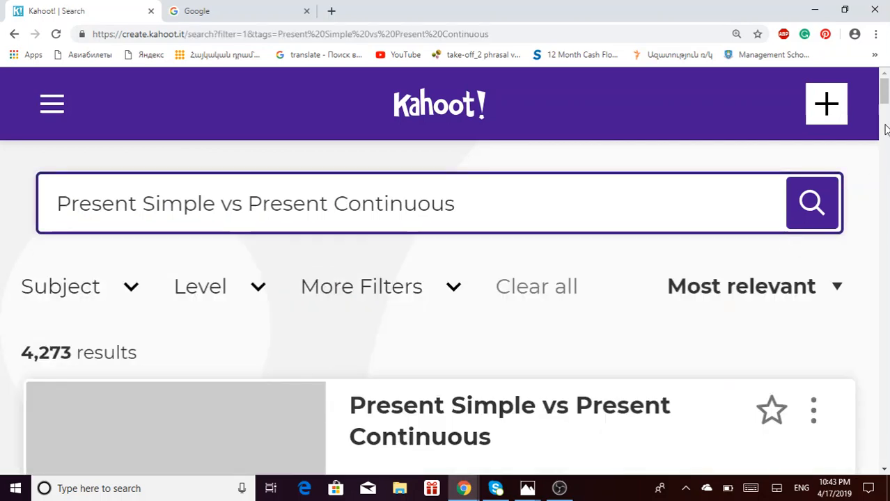
mouse_move(887, 95)
left_mouse_down()
mouse_move(886, 153)
mouse_move(885, 92)
mouse_move(883, 150)
mouse_move(870, 179)
mouse_move(870, 231)
mouse_move(881, 246)
mouse_move(885, 94)
mouse_move(887, 111)
left_mouse_up()
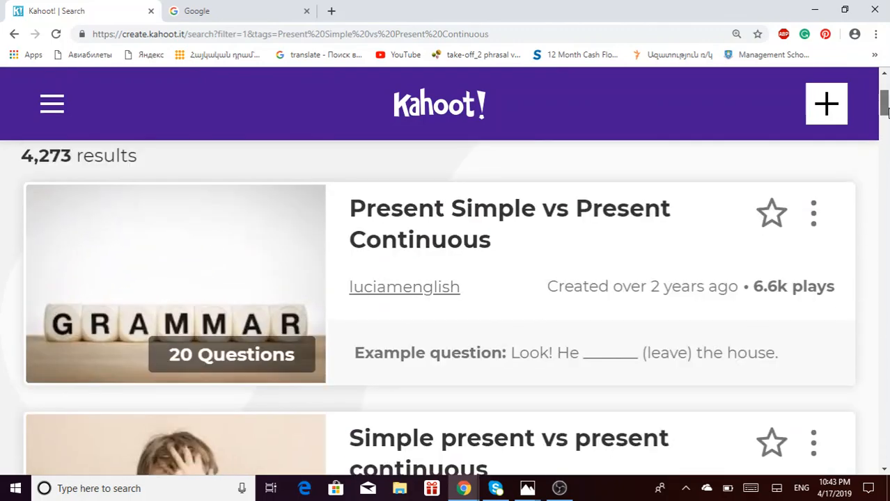
- Open the top 20-question grammar quiz result and duplicate it into My Kahoots
left_click(557, 213)
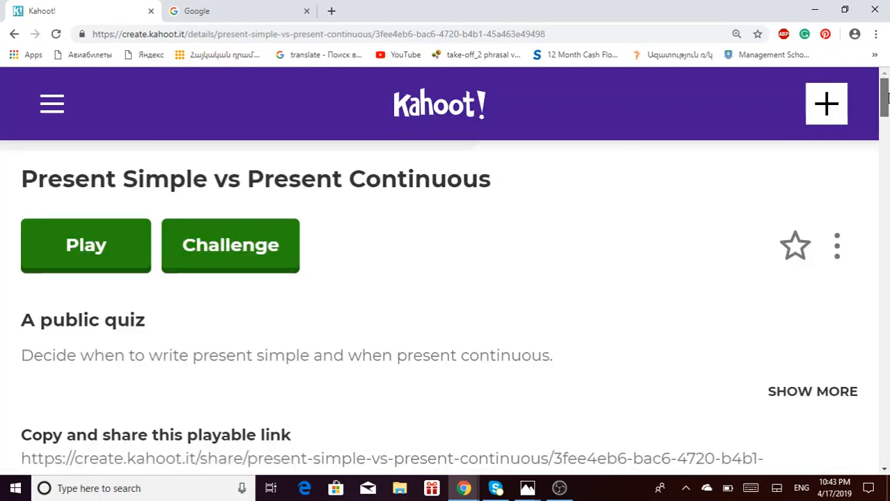
scroll(887, 129, "down", 1)
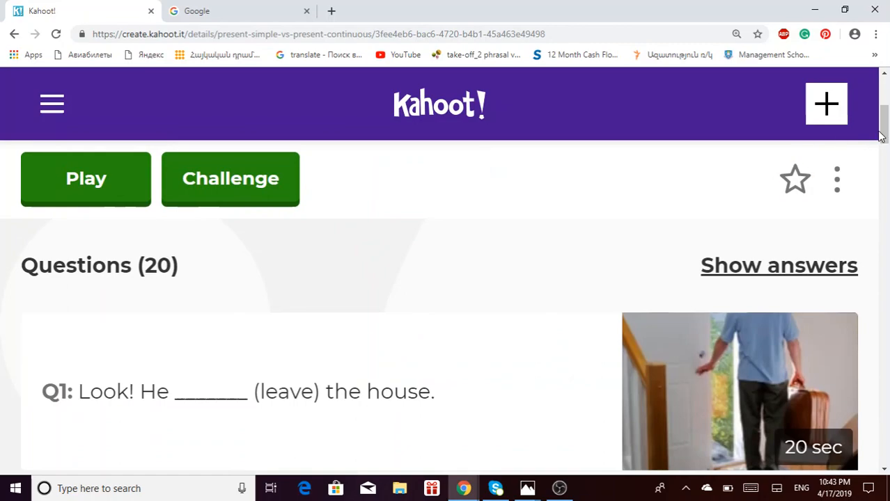
left_click_drag(885, 140, 885, 105)
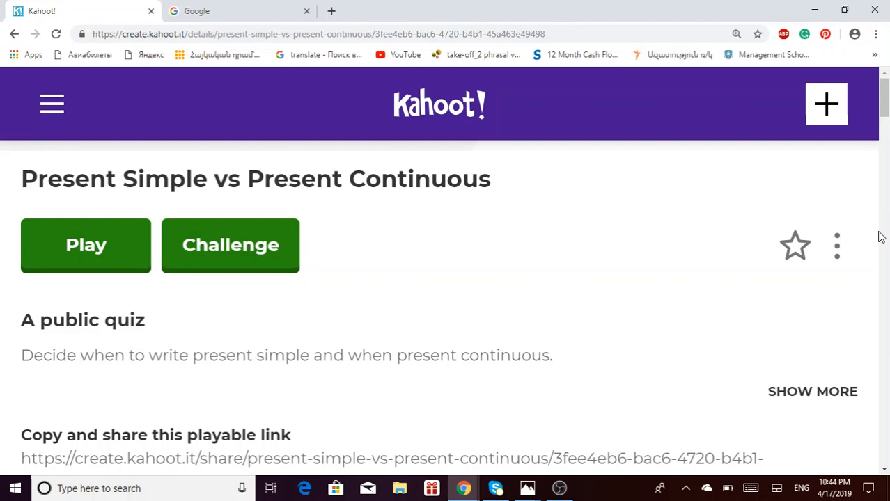
left_click(838, 247)
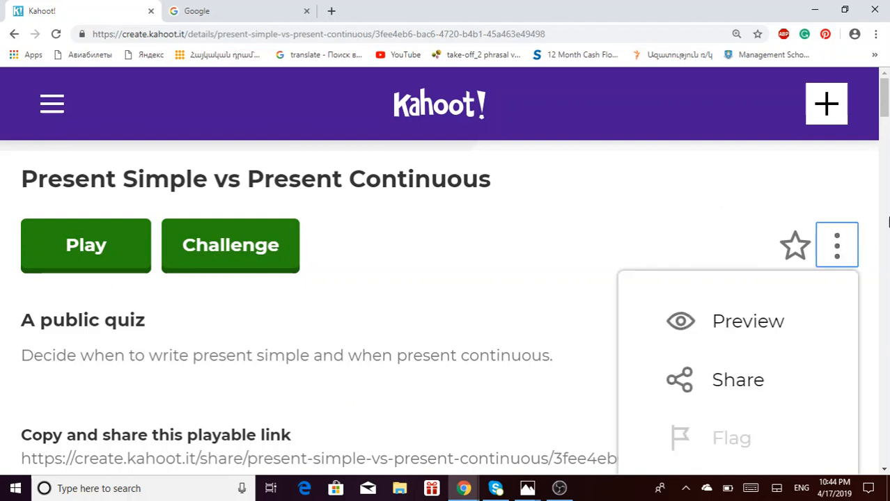
scroll(884, 105, "down", 1)
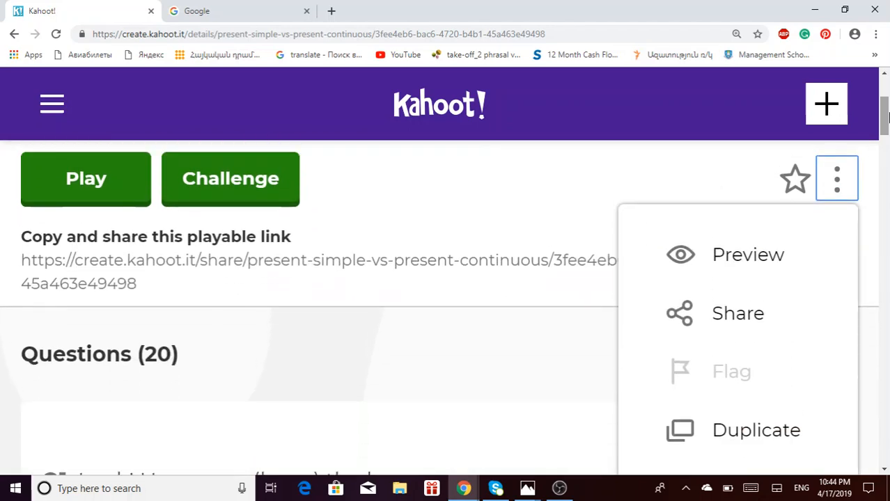
left_click(749, 429)
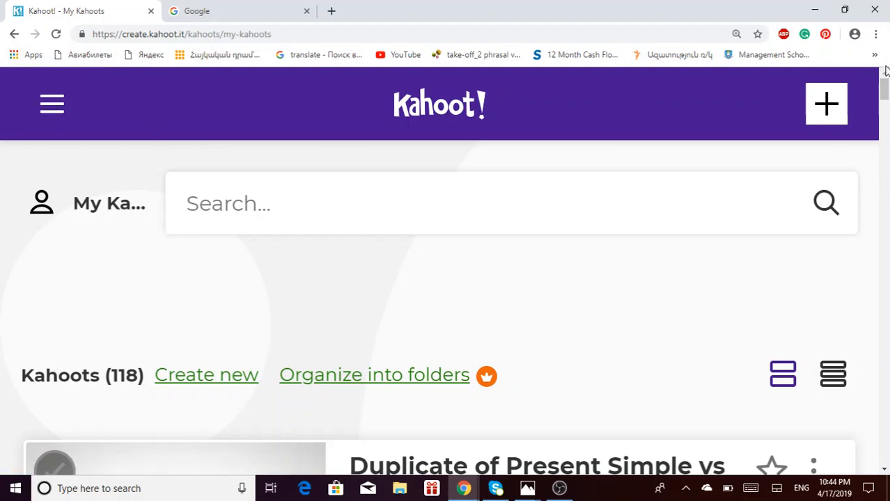
- Return to My Kahoots and open 'Duplicate of Present Simple vs Present Continuous' for editing
mouse_move(886, 87)
left_mouse_down()
mouse_move(887, 130)
mouse_move(887, 85)
left_mouse_up()
left_click(53, 111)
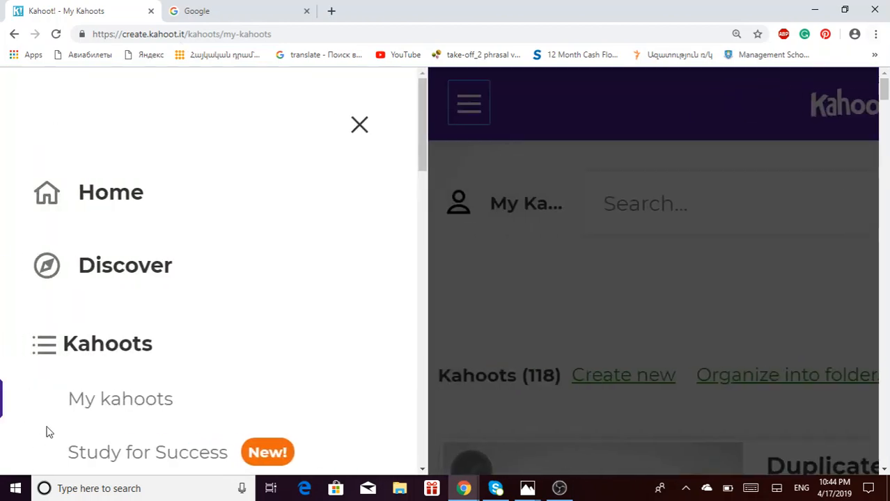
left_click(126, 408)
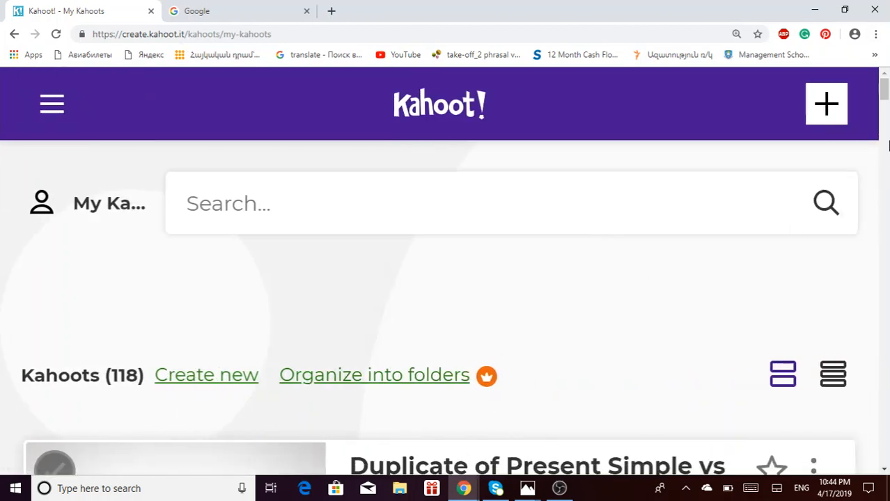
left_click_drag(888, 104, 888, 116)
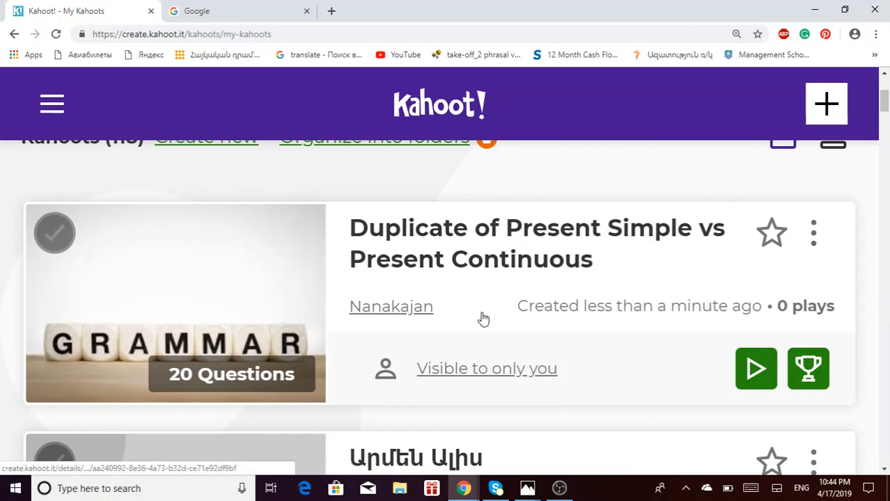
left_click(813, 237)
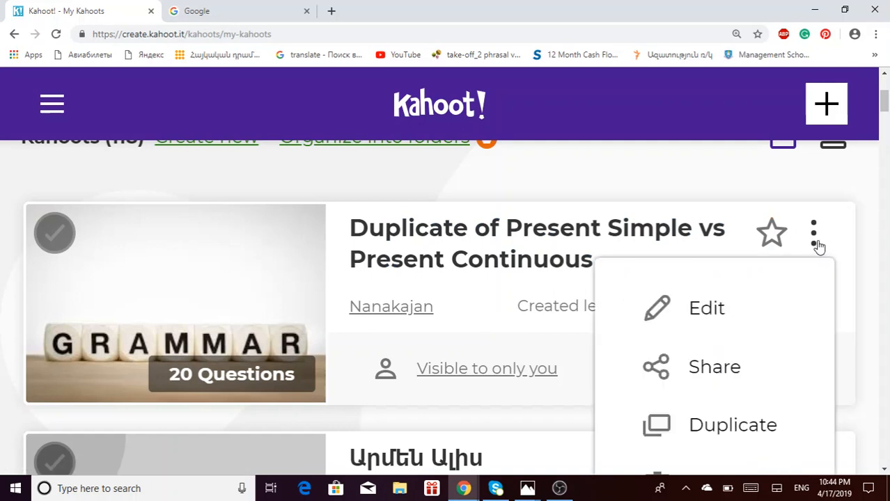
left_click(715, 309)
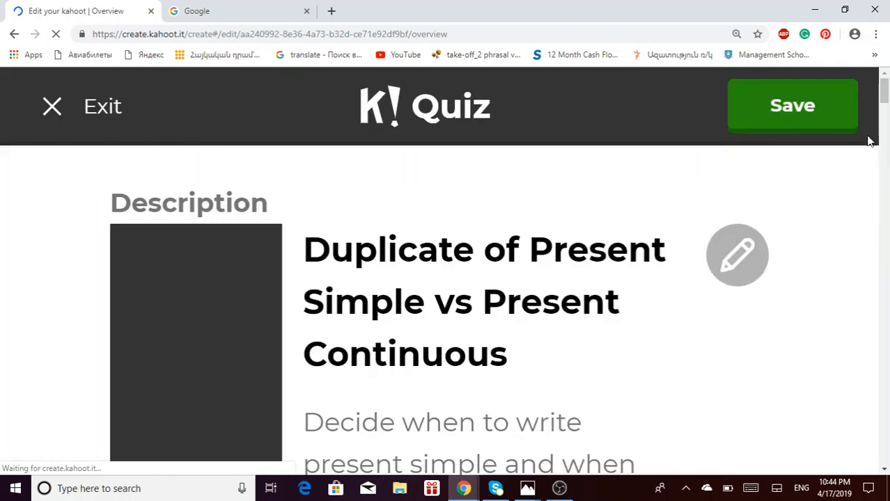
- Open Question 1 and enter 'is leave' and 'leaving' as its third and fourth answers
scroll(885, 103, "down", 1)
left_click_drag(885, 103, 886, 129)
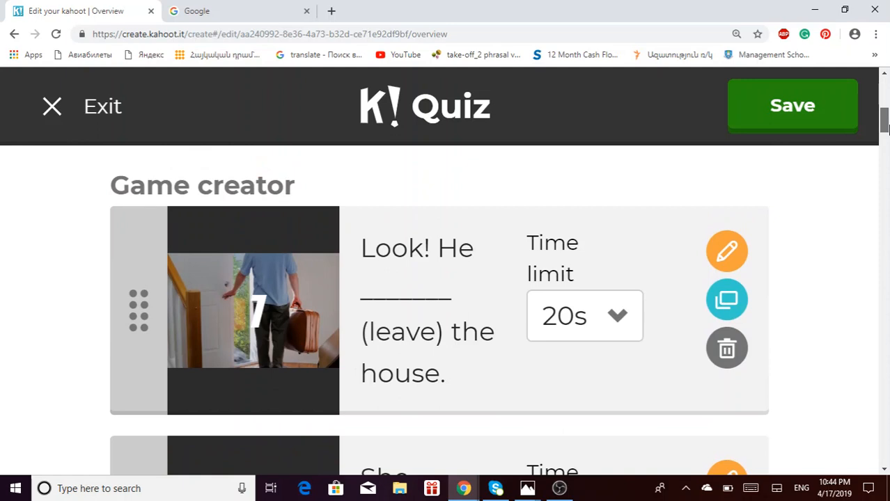
left_click(726, 252)
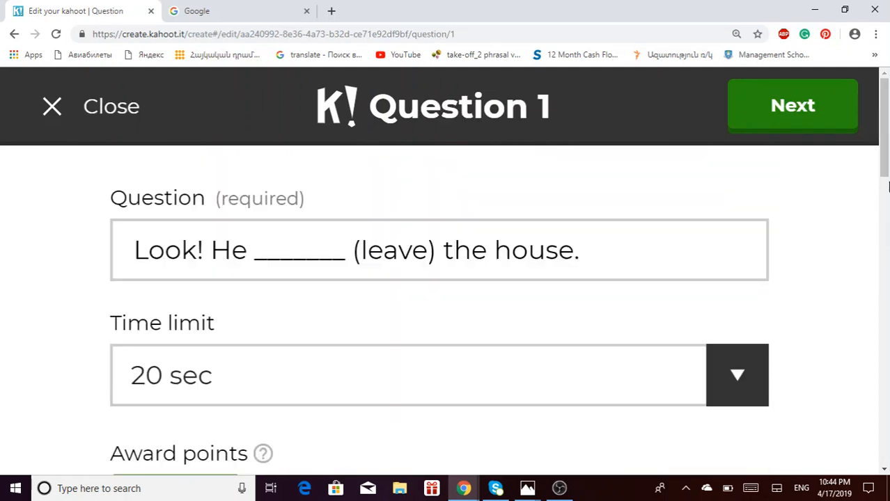
left_click_drag(888, 126, 887, 164)
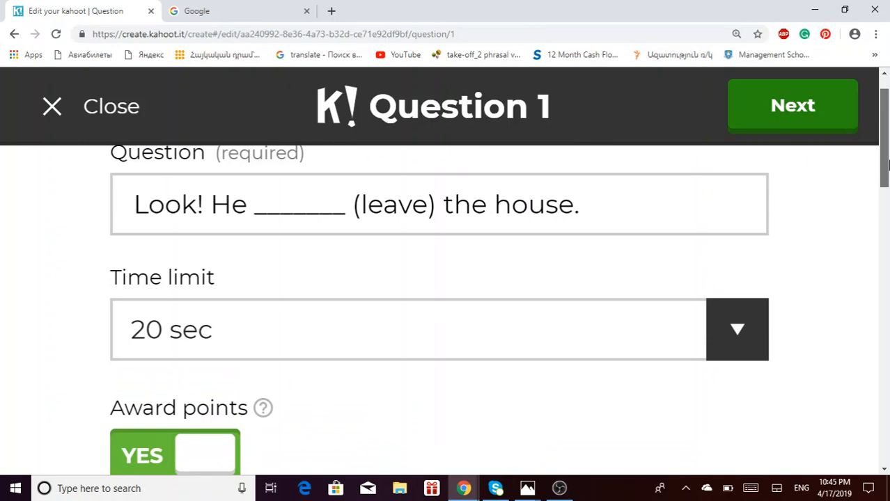
left_click_drag(886, 163, 874, 390)
left_click(351, 304)
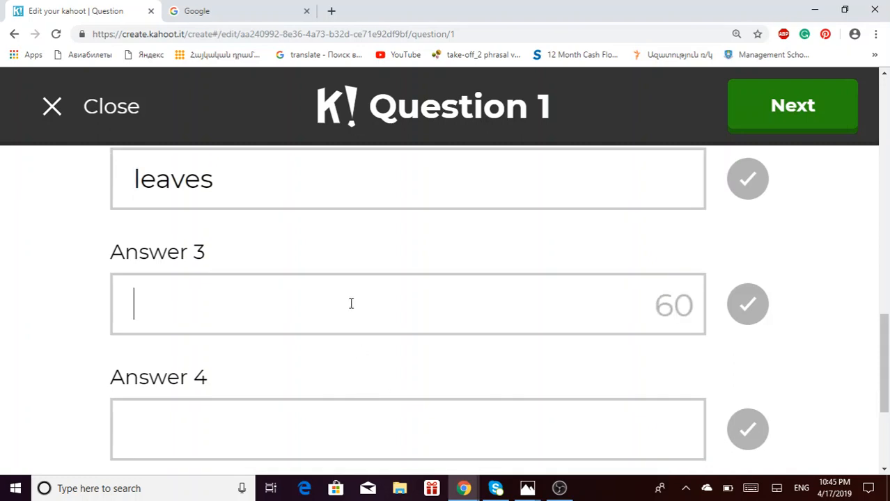
type("is leav")
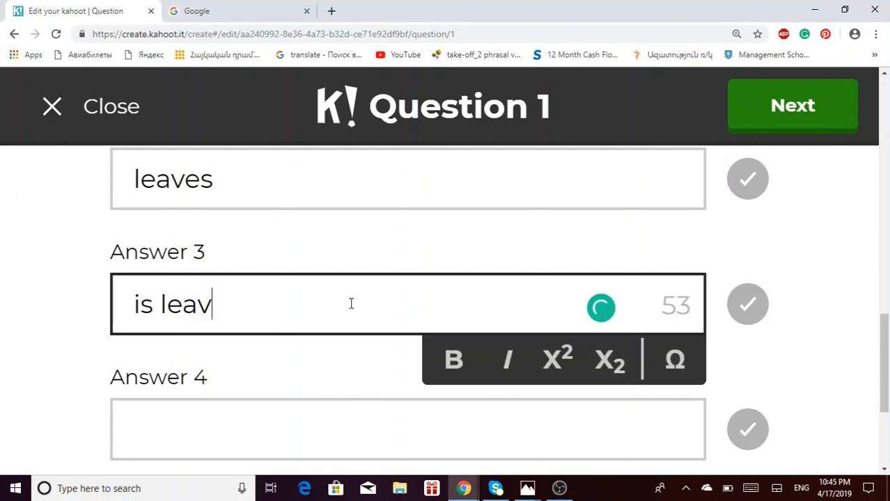
key("Tab")
key("Tab")
type("l")
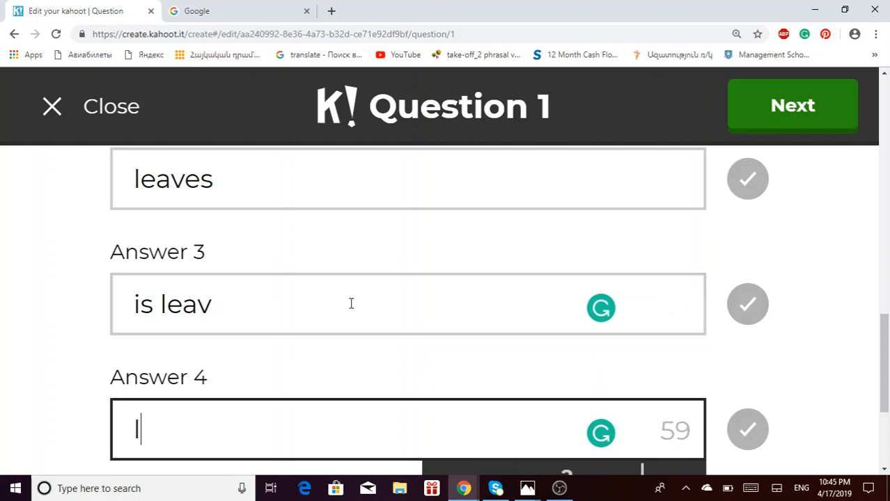
type("eaving")
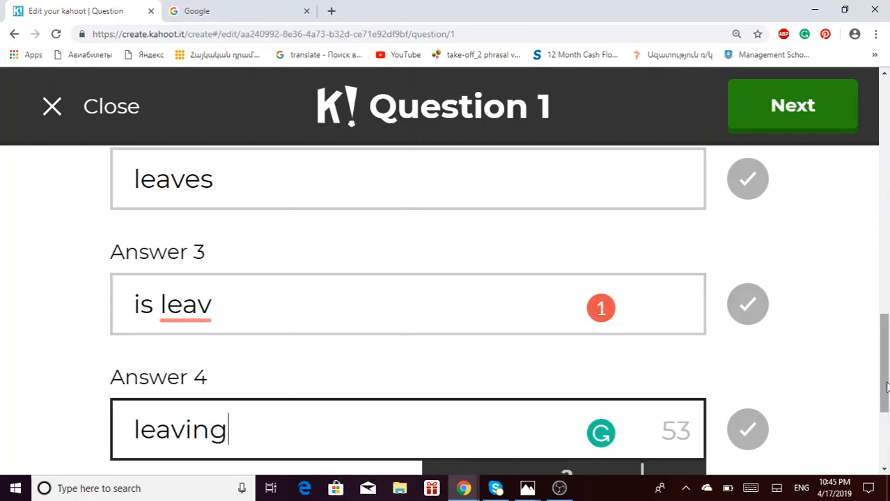
scroll(886, 434, "down", 1)
left_click(240, 284)
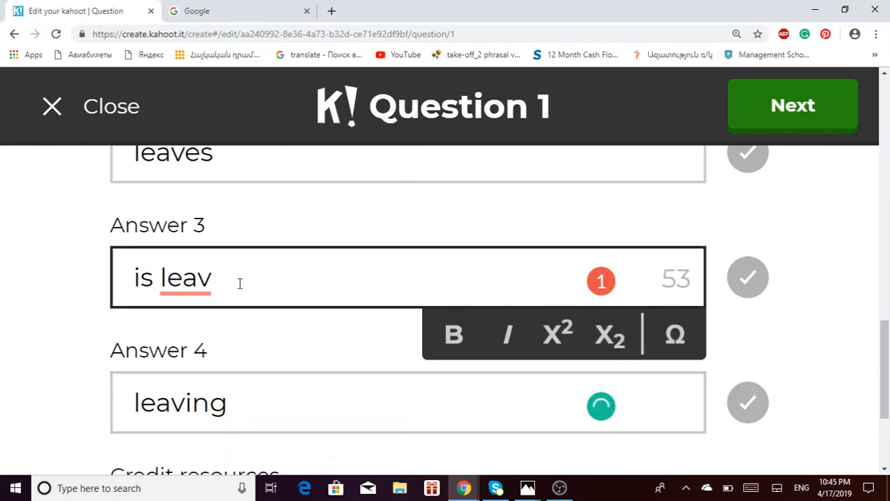
type("e")
left_click_drag(887, 333, 887, 109)
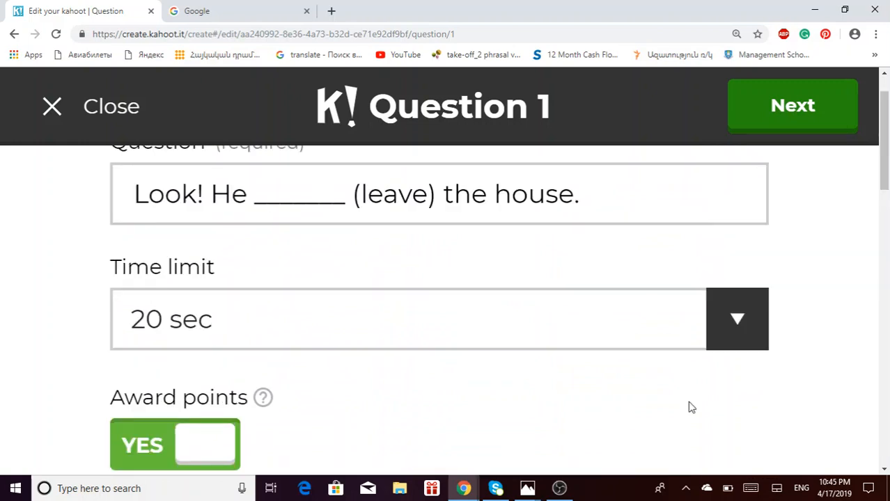
- Set Question 1's time limit to 60 sec and return to the quiz overview
left_click(739, 319)
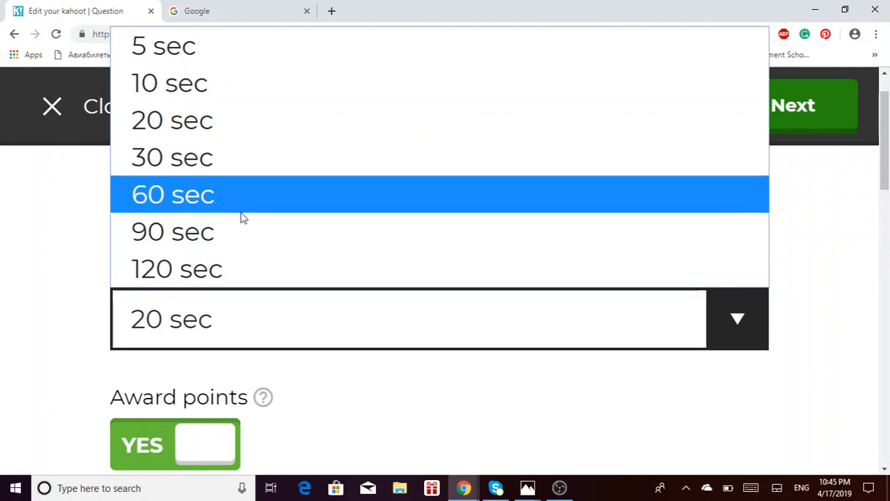
left_click(242, 209)
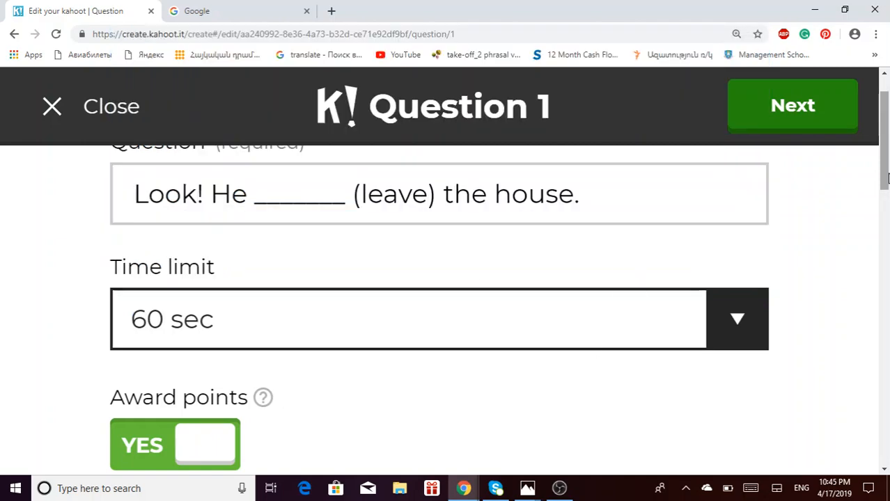
scroll(887, 236, "down", 4)
scroll(887, 236, "up", 5)
left_click(794, 106)
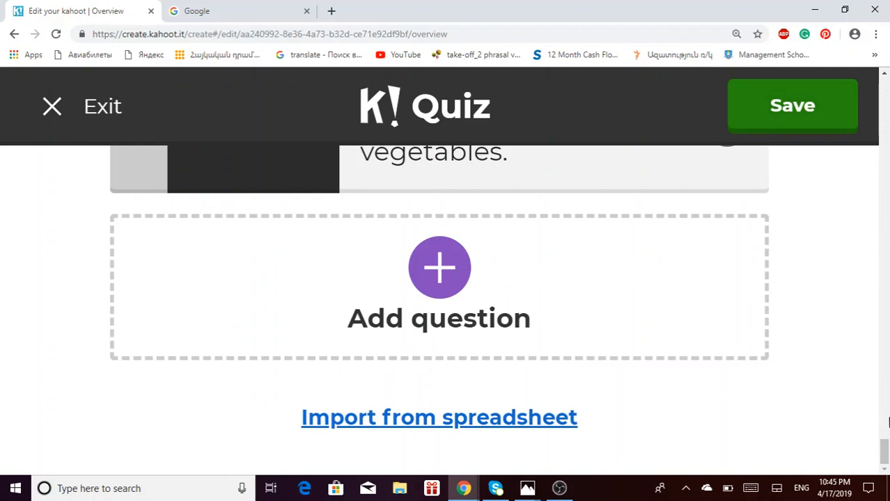
- Change question 2's time limit to 60s
left_click_drag(885, 449, 884, 148)
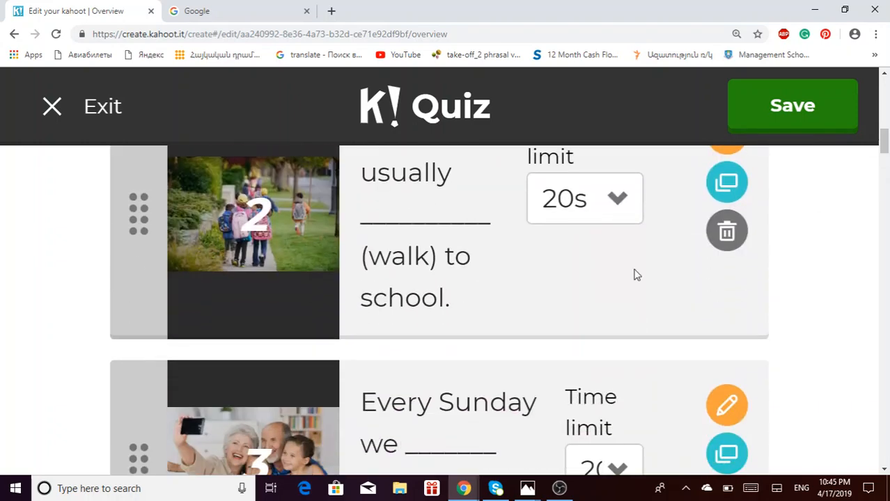
left_click(625, 202)
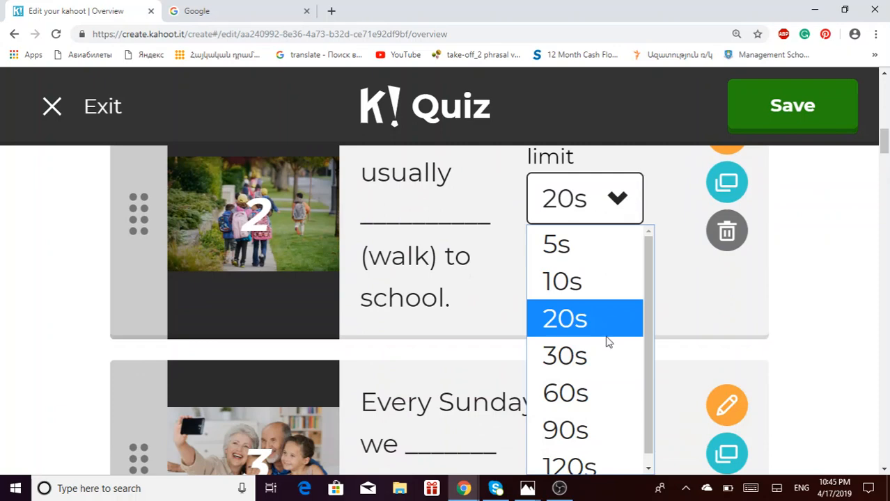
scroll(627, 348, "down", 1)
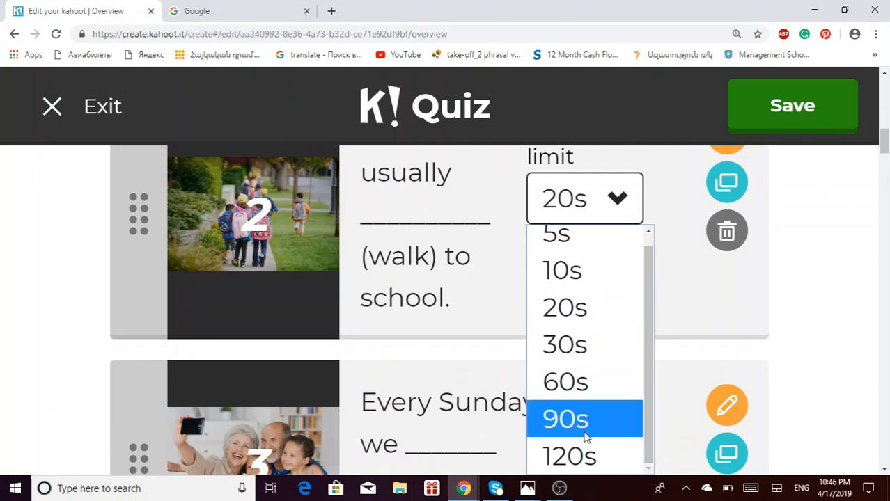
left_click(582, 396)
left_click_drag(886, 134, 886, 441)
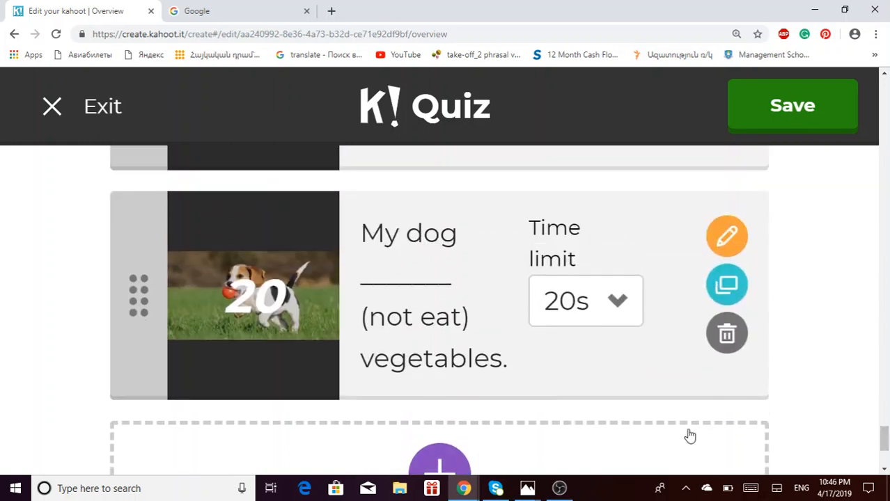
- Delete questions 20 and 19 and save the quiz with 18 questions
left_click(728, 341)
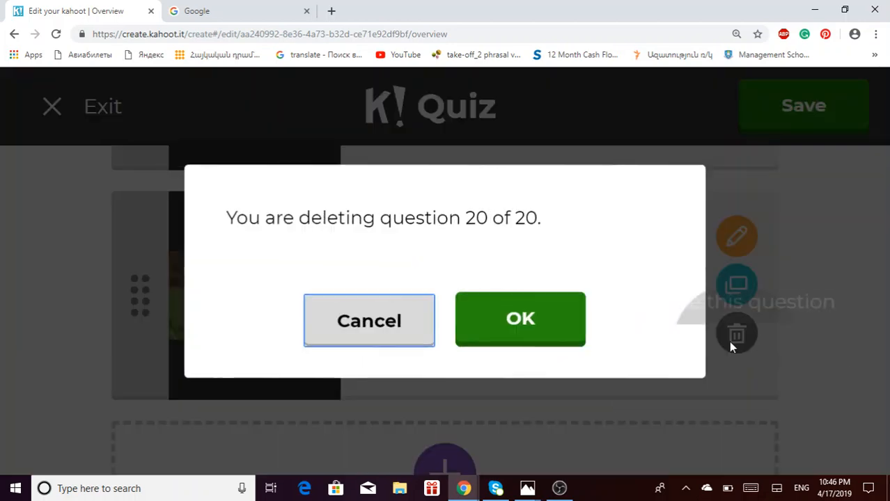
left_click(534, 310)
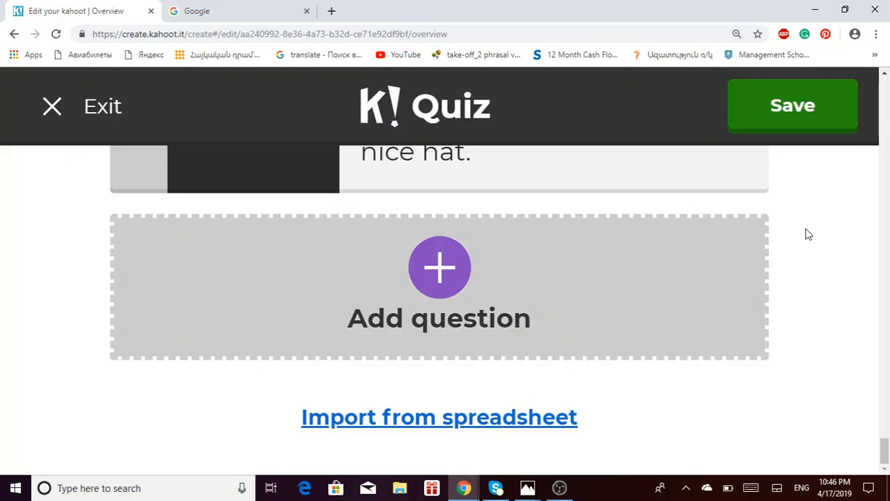
mouse_move(886, 449)
left_mouse_down()
mouse_move(885, 422)
mouse_move(887, 445)
left_mouse_up()
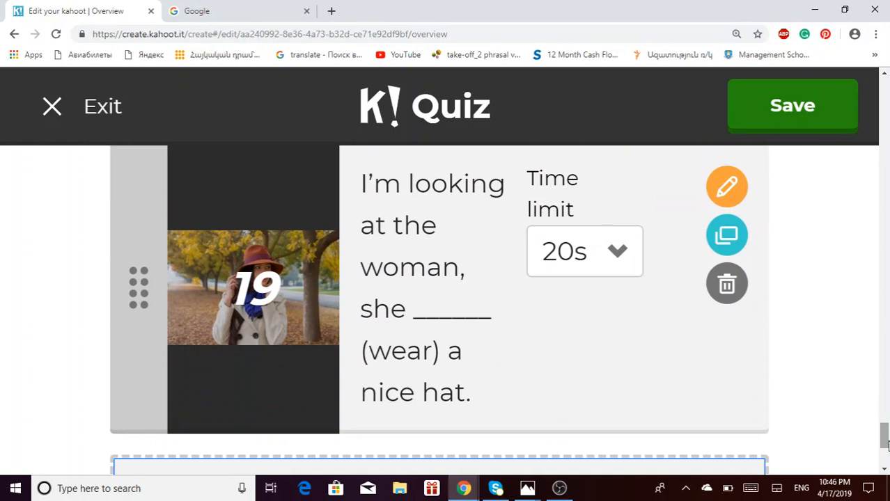
left_click(727, 284)
left_click(557, 319)
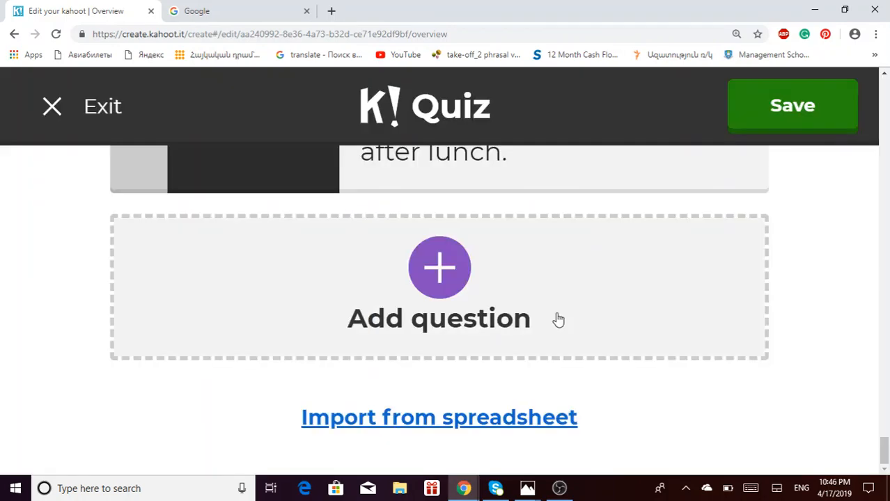
left_click_drag(886, 449, 816, 157)
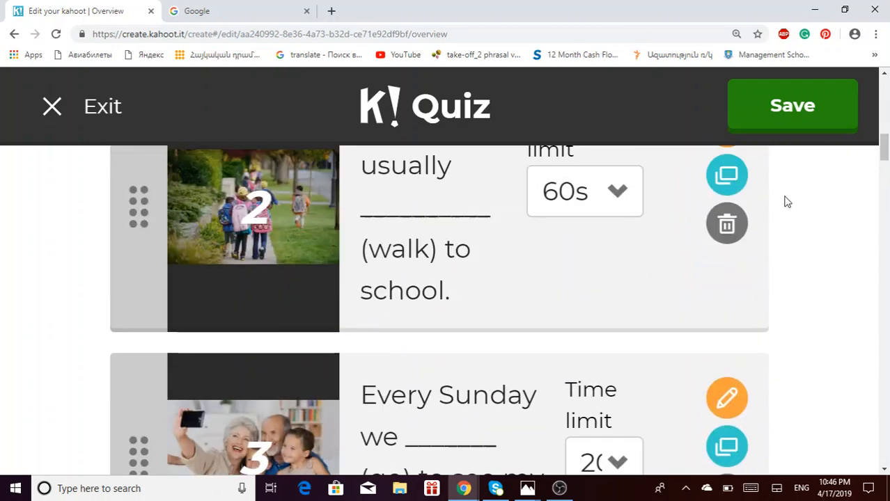
left_click(824, 105)
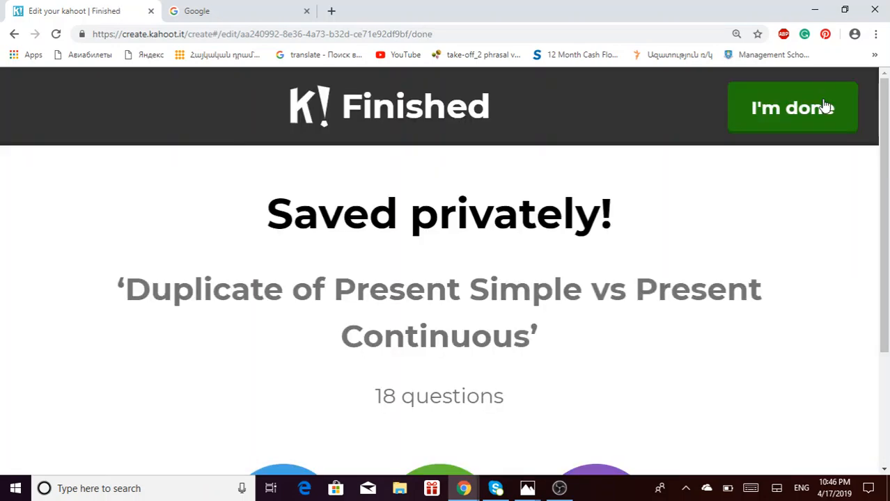
- Choose I'm done and land back on the My Kahoots list of 118 kahoots
left_click(824, 105)
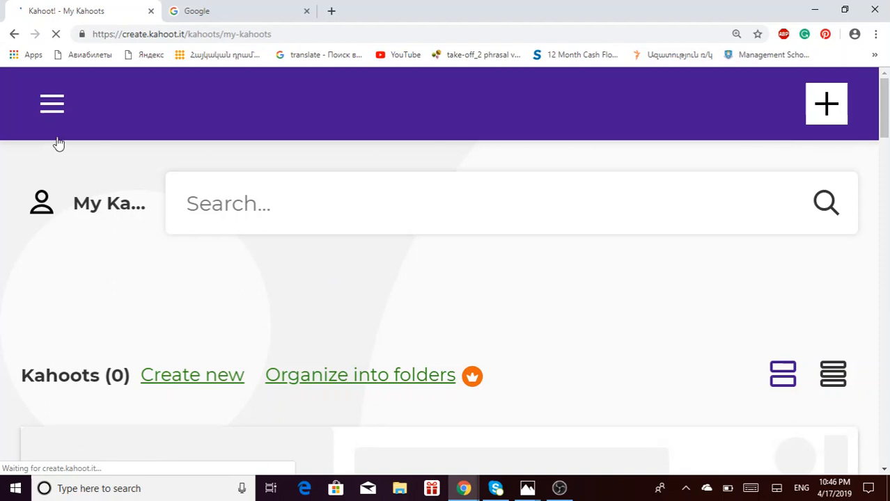
left_click(52, 114)
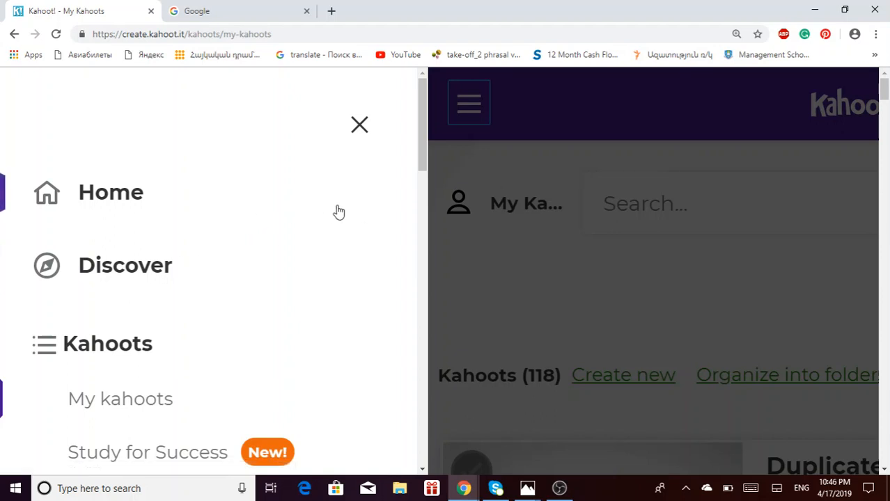
left_click(468, 205)
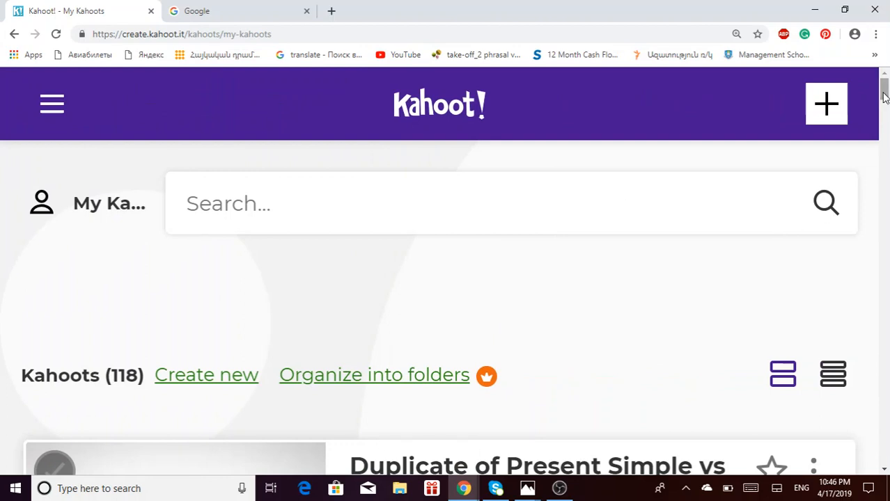
- Start a new kahoot, then back out to My Kahoots
left_click(835, 118)
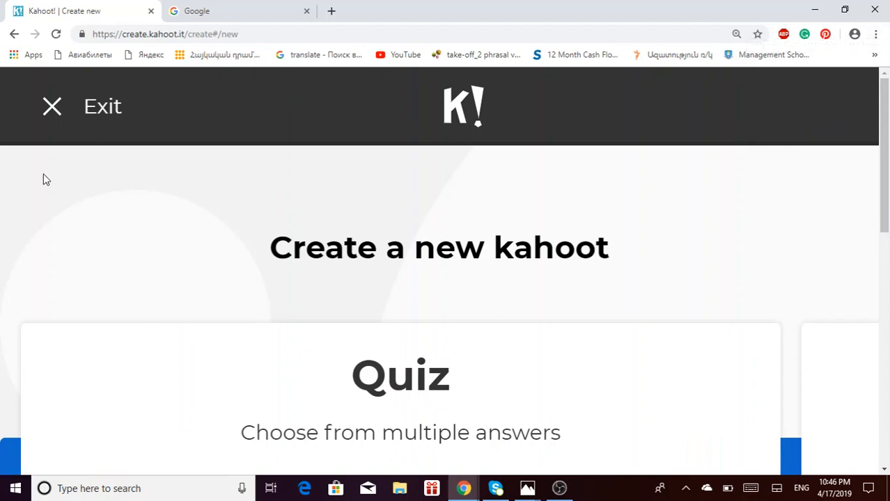
left_click(61, 108)
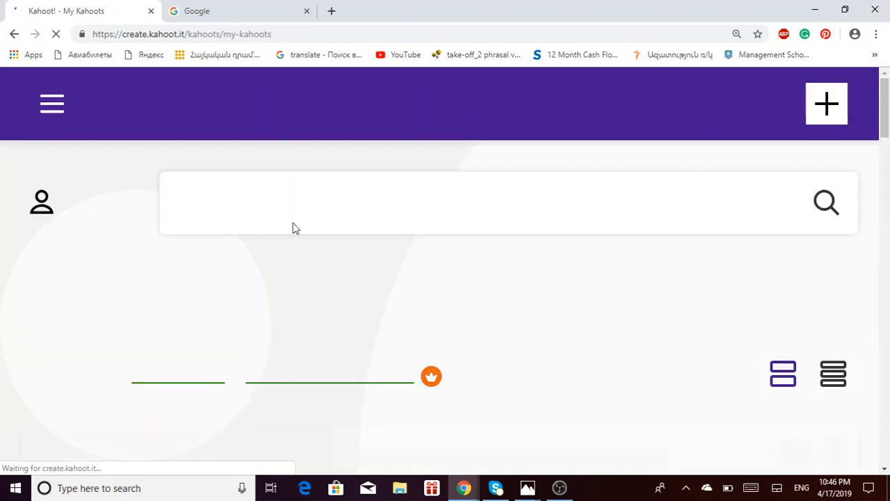
mouse_move(887, 96)
left_mouse_down()
mouse_move(886, 109)
mouse_move(887, 95)
left_mouse_up()
- Start a new kahoot again and pick Create new on the Quiz game type
left_click(813, 114)
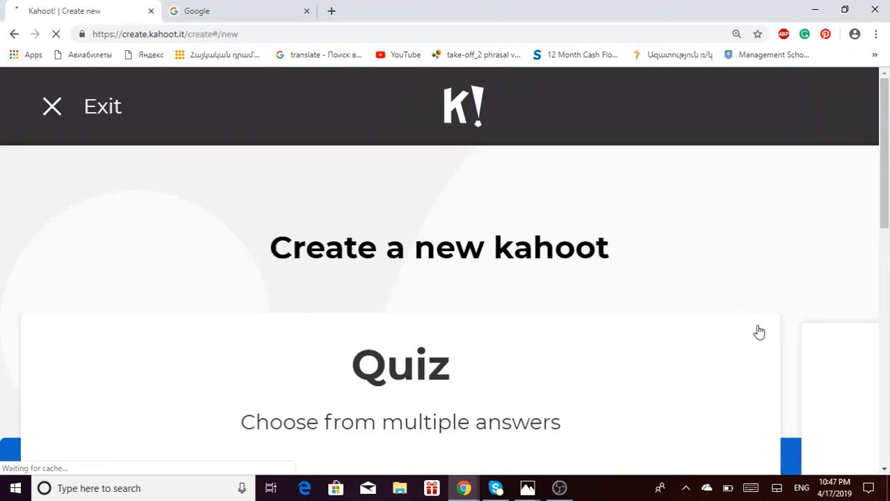
left_click_drag(888, 163, 888, 184)
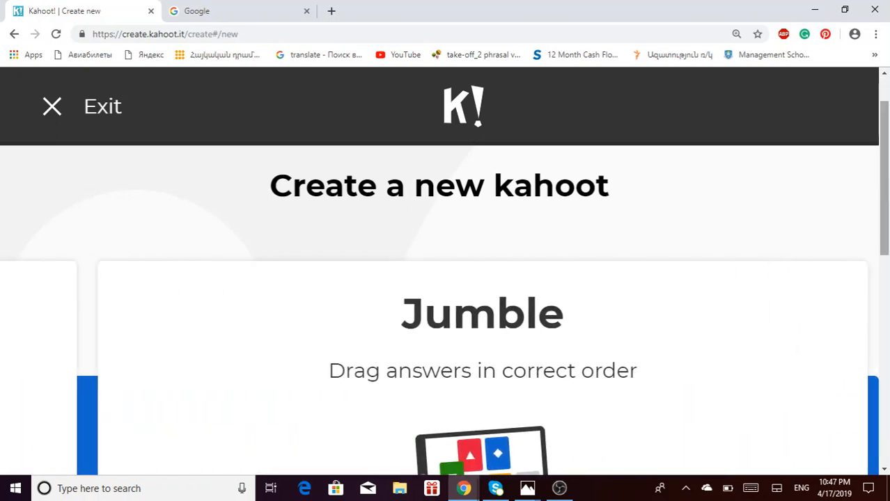
scroll(446, 313, "down", 3)
scroll(478, 311, "right", 3)
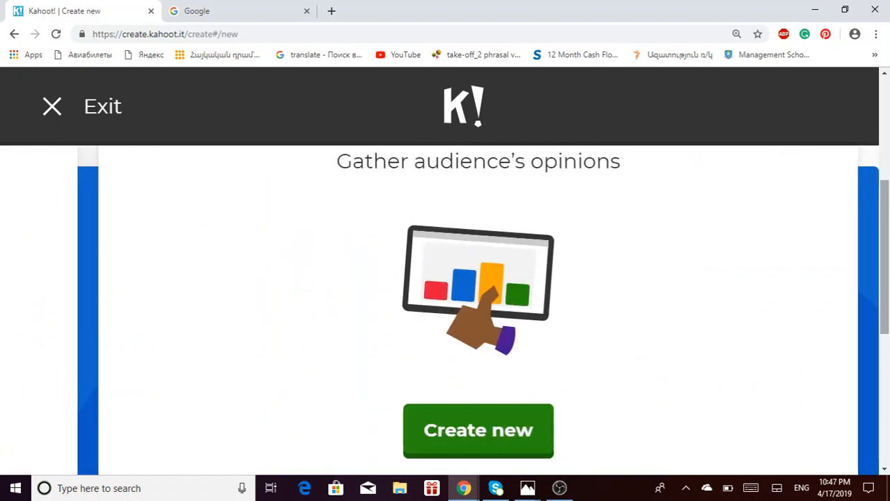
scroll(478, 310, "up", 2)
scroll(444, 303, "down", 1)
scroll(443, 310, "left", 14)
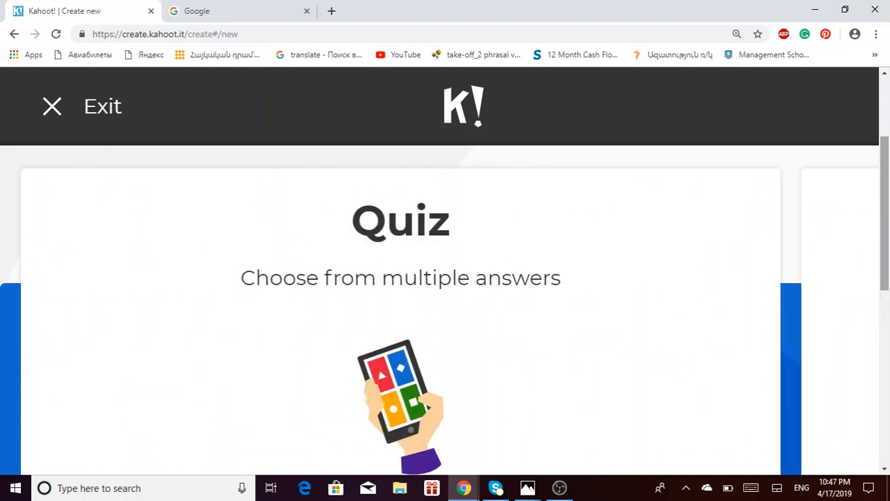
scroll(444, 310, "right", 7)
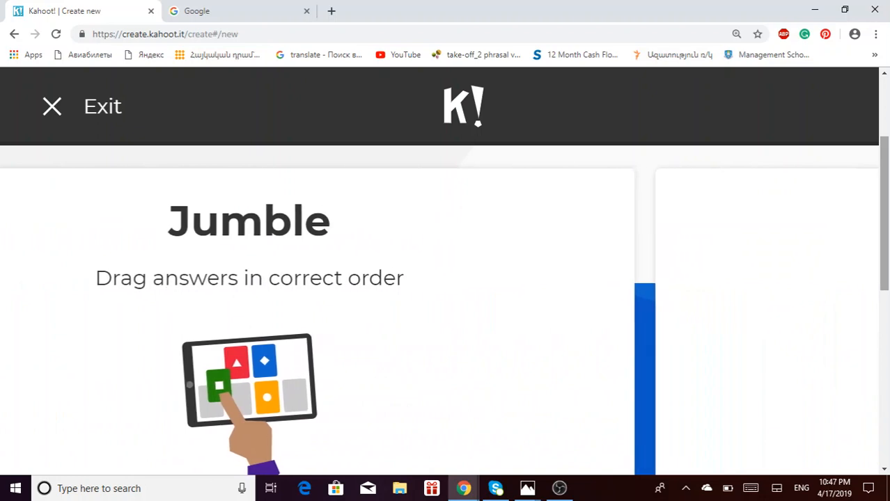
scroll(436, 348, "right", 8)
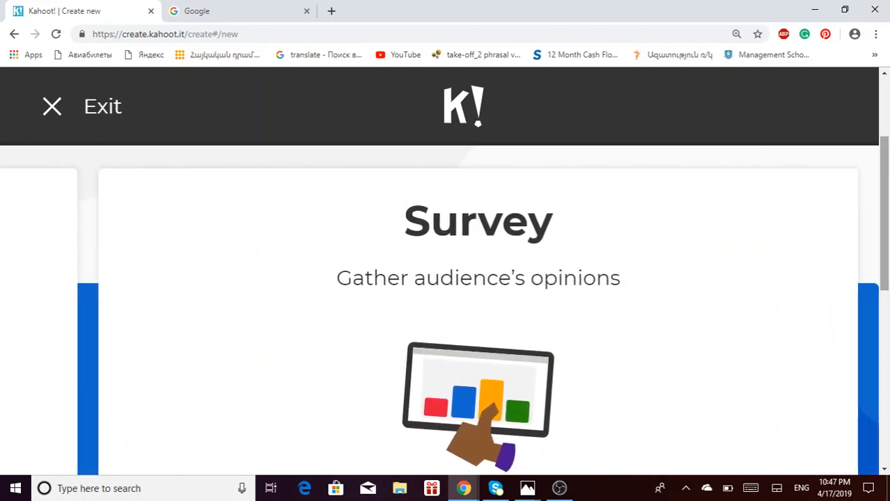
scroll(444, 311, "down", 2)
scroll(443, 311, "up", 2)
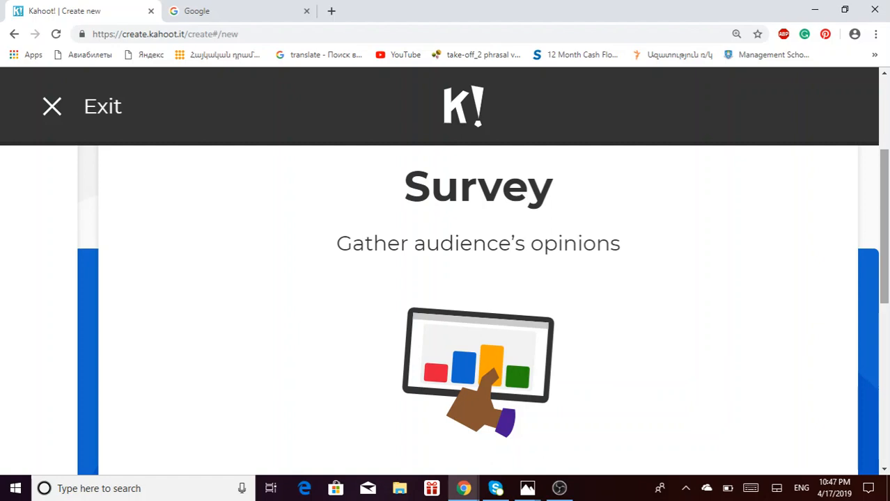
scroll(446, 310, "left", 20)
scroll(446, 309, "down", 1)
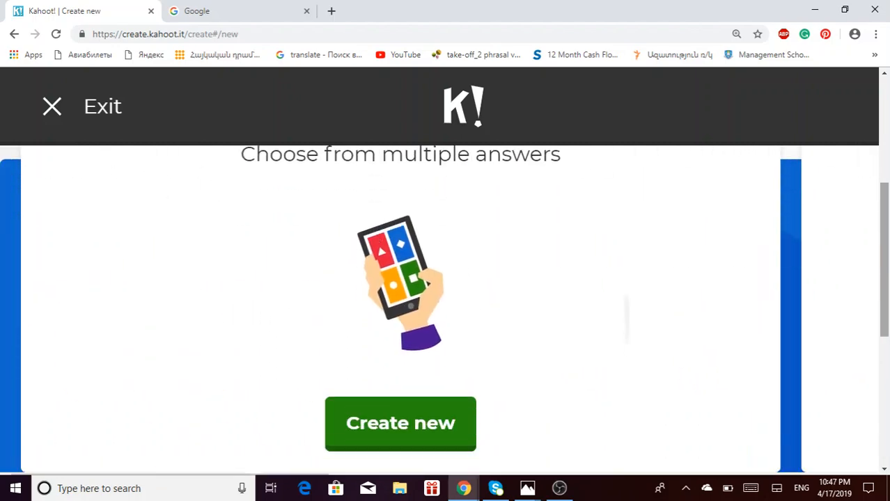
scroll(446, 310, "down", 2)
left_click(400, 288)
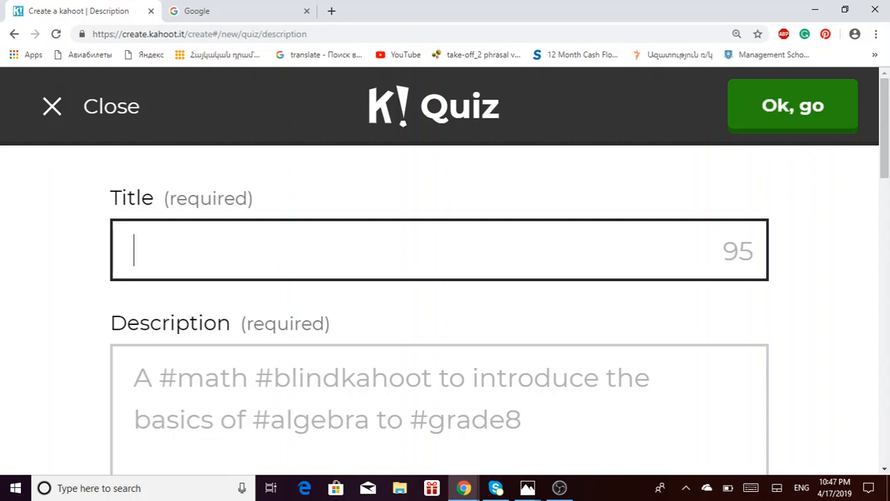
- Title the quiz 'Conditionals' with the description '#english #esl'
type("Condition")
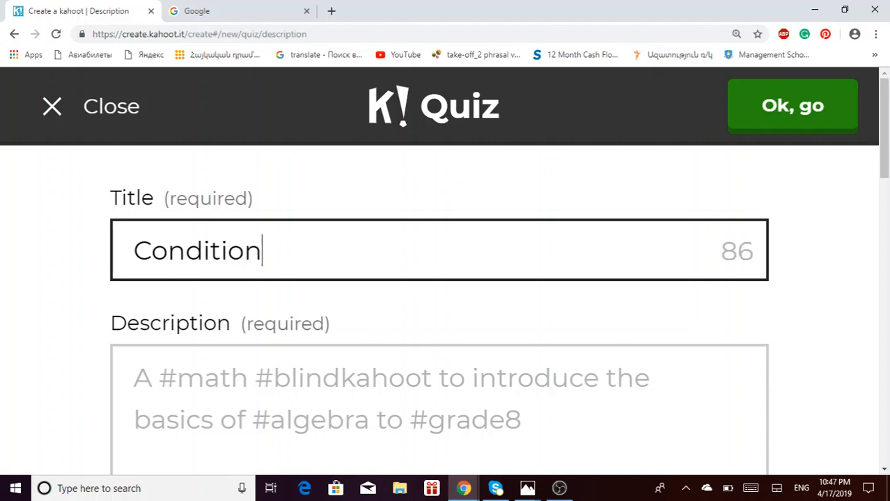
type("als")
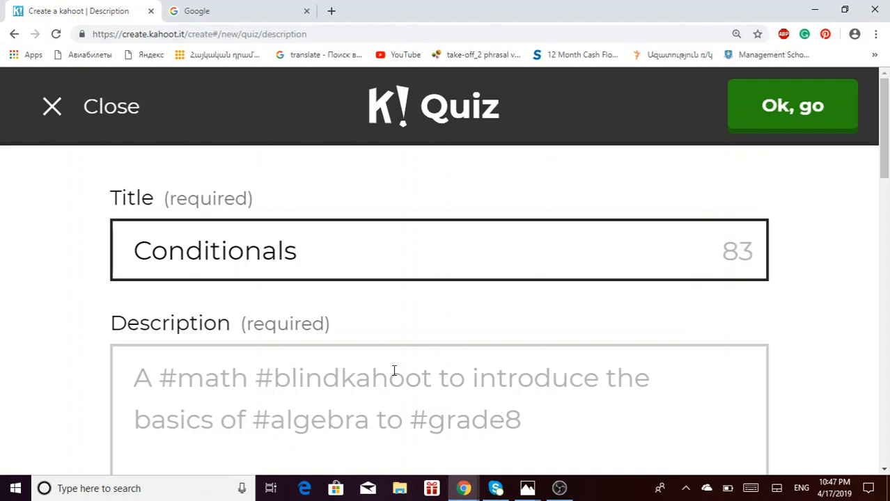
left_click(393, 369)
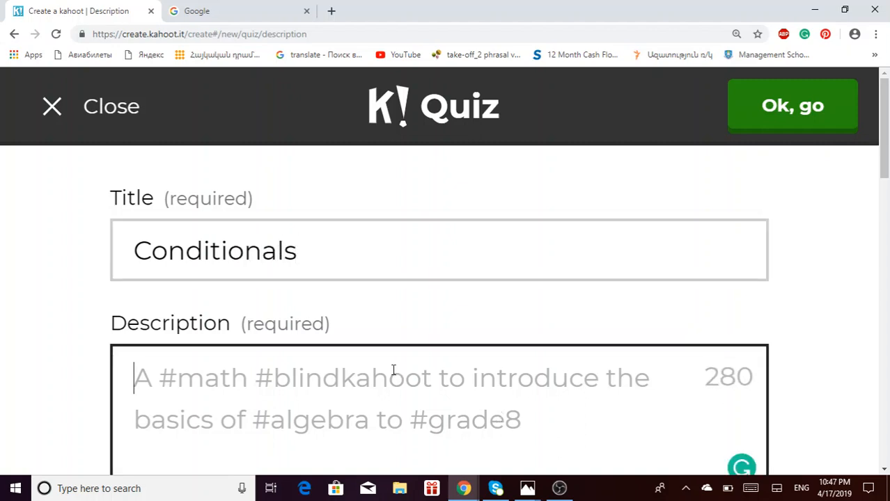
type("*")
key("BackSpace")
type("#engl")
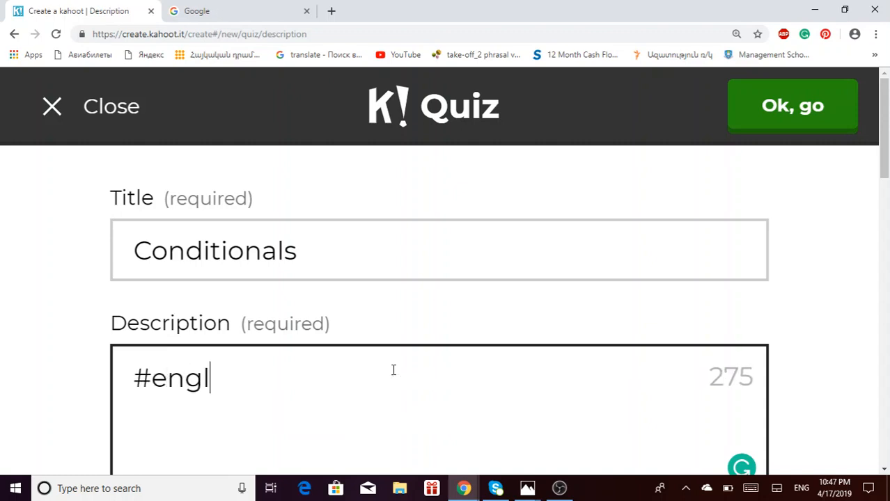
type("ish #")
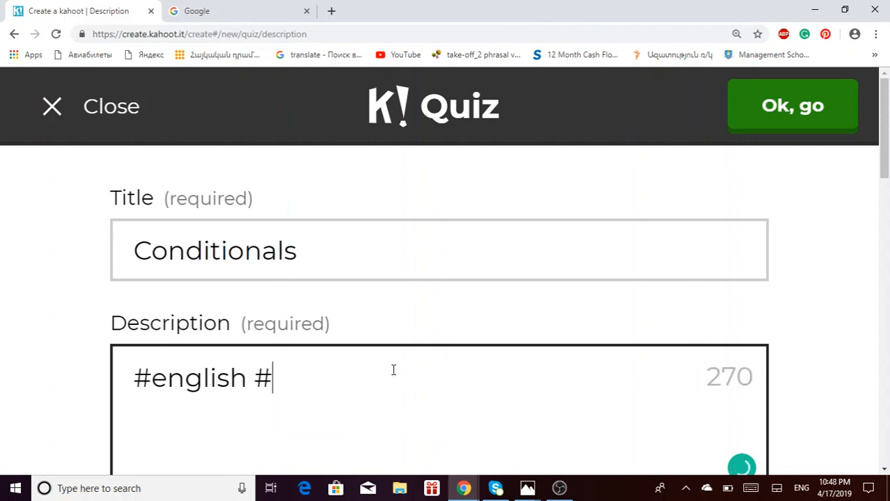
type("esl")
- Review the default quiz settings, leaving Everyone visibility, and confirm with Ok, go
scroll(393, 369, "down", 8)
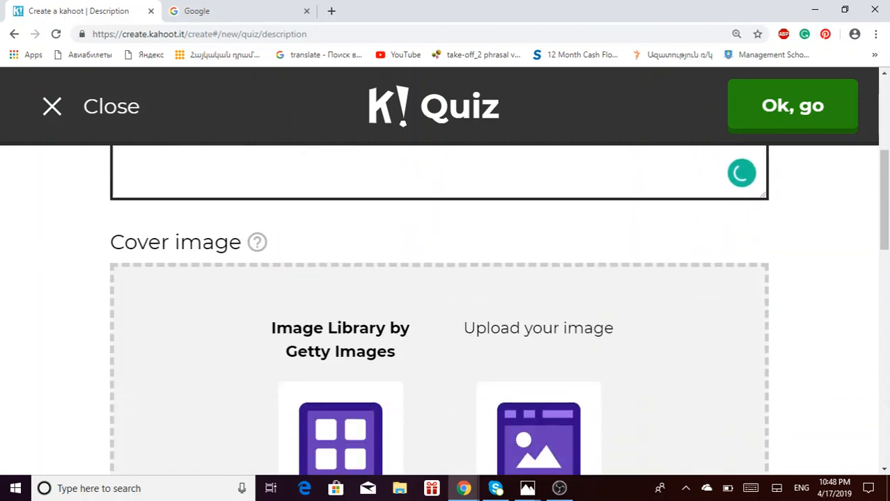
scroll(439, 311, "up", 5)
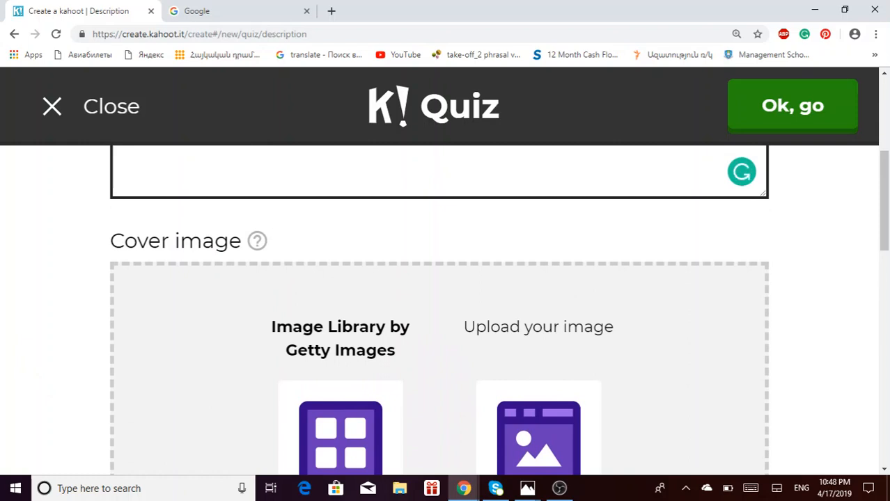
scroll(578, 303, "down", 3)
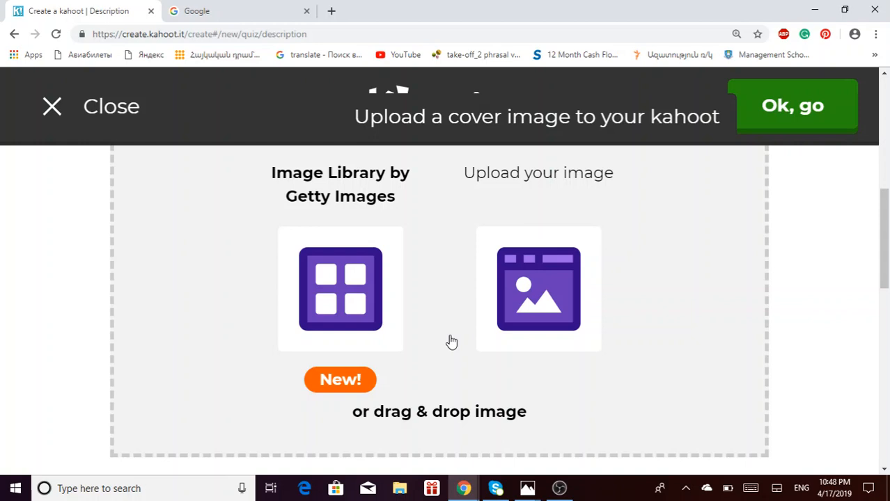
scroll(452, 342, "up", 1)
scroll(452, 342, "down", 1)
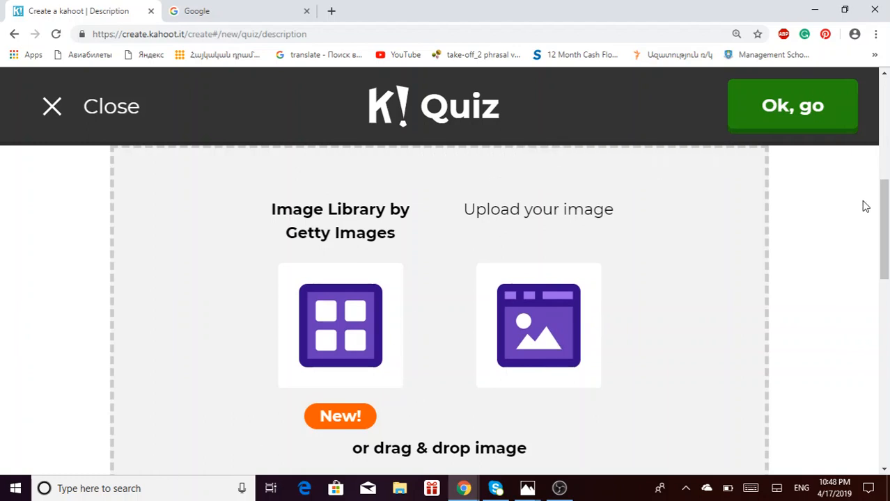
scroll(575, 355, "down", 3)
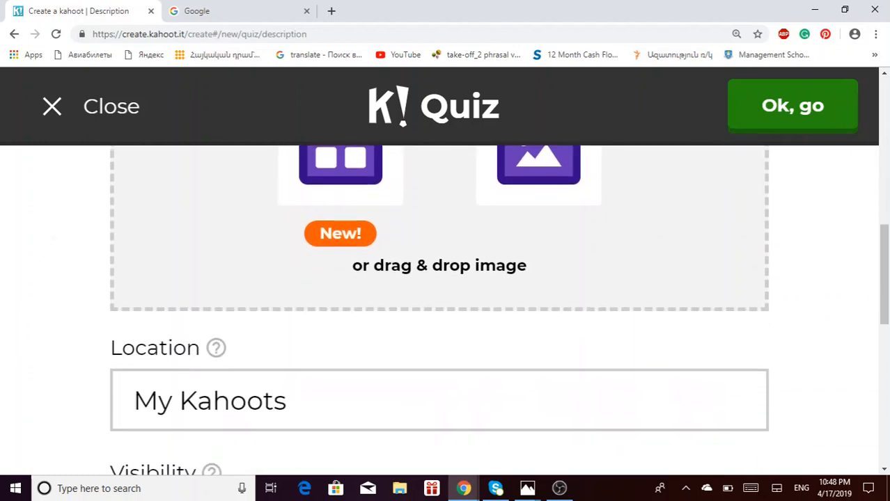
scroll(438, 307, "down", 3)
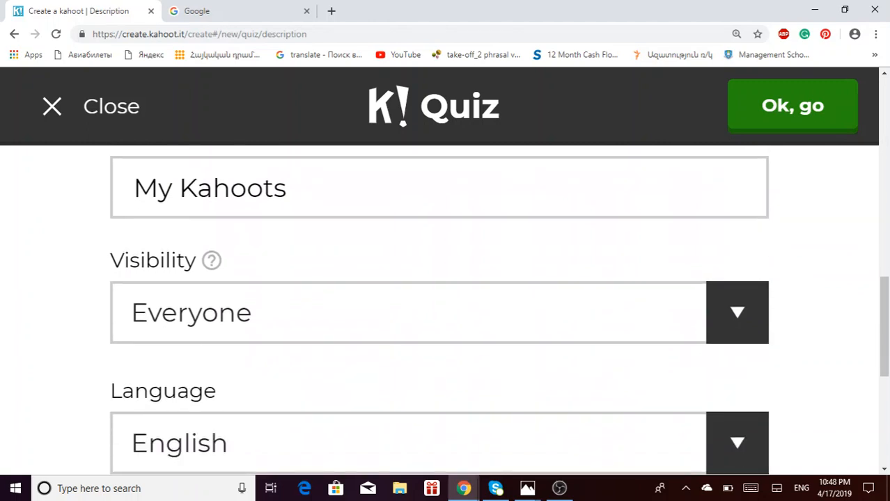
scroll(591, 399, "down", 3)
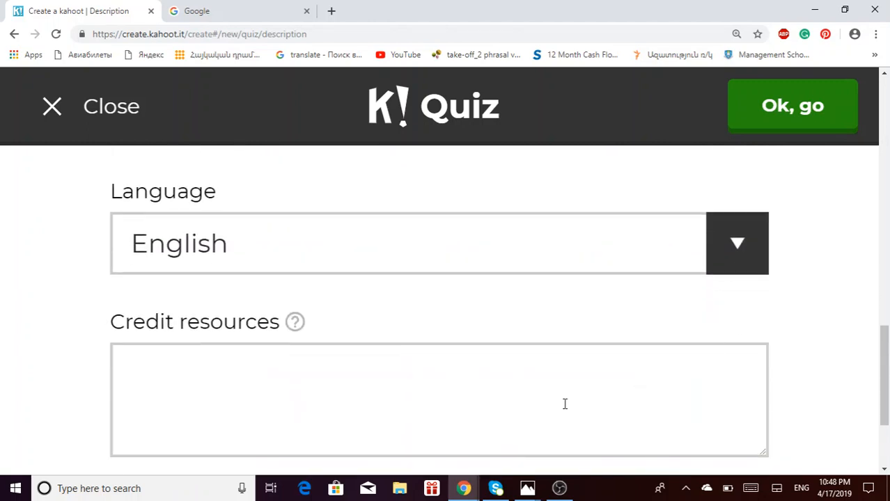
scroll(429, 420, "down", 2)
scroll(490, 325, "up", 2)
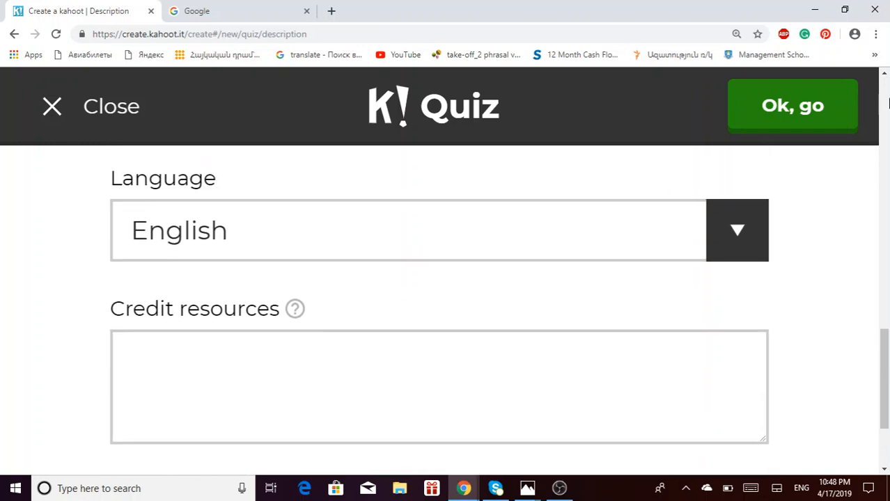
left_click(819, 123)
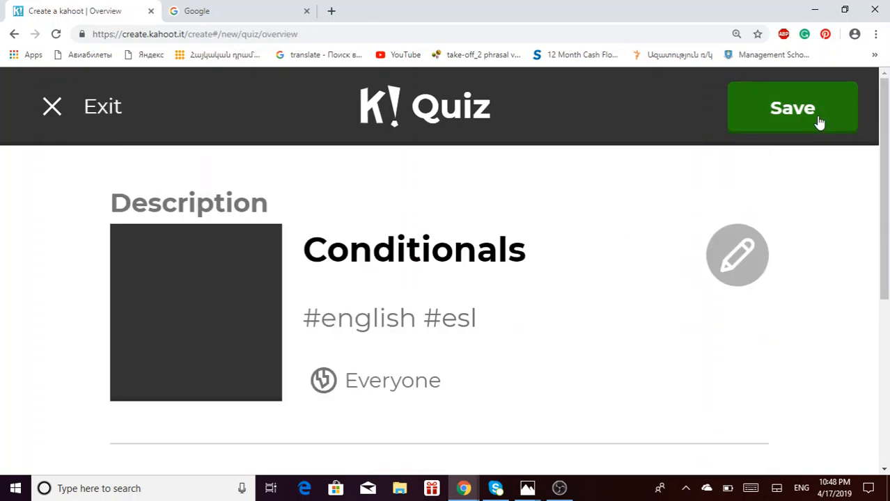
- Add the first question from the empty Game creator section of Conditionals
scroll(469, 273, "up", 2)
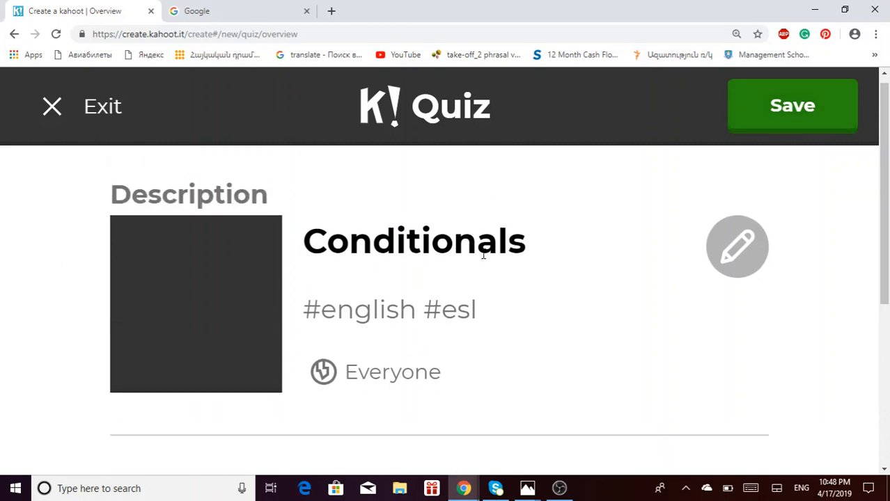
scroll(662, 363, "down", 3)
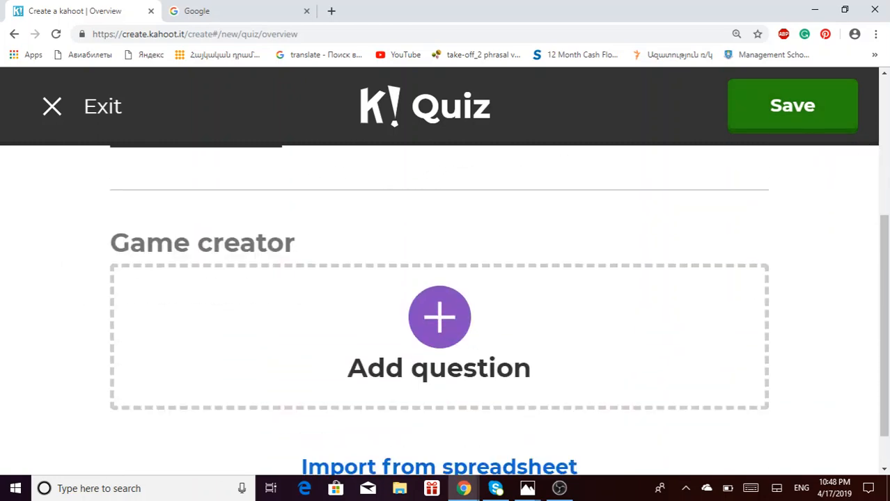
scroll(439, 310, "down", 1)
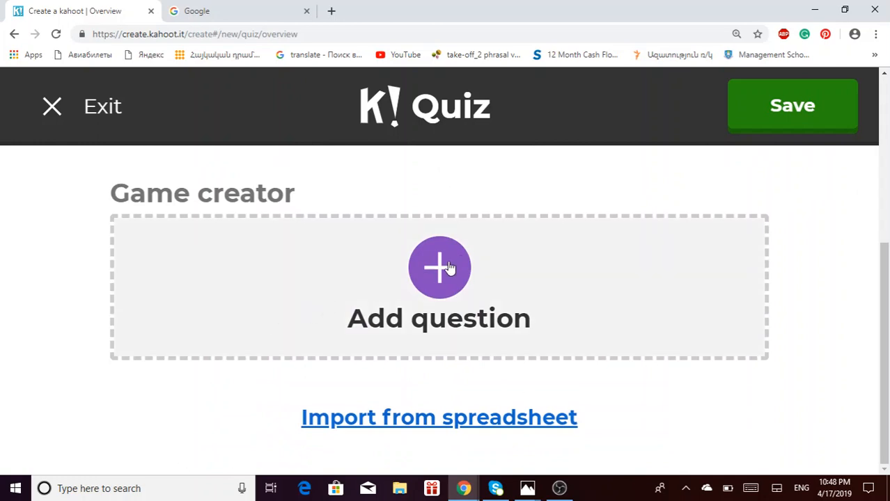
left_click(439, 266)
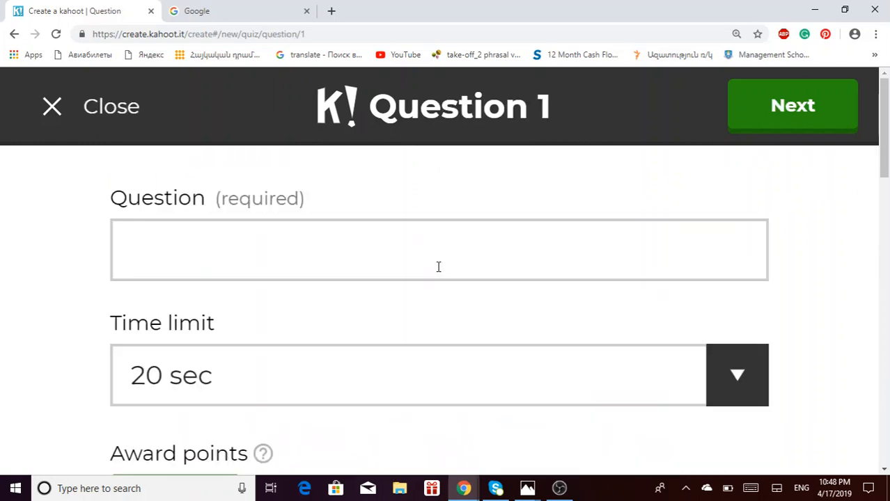
- Begin question 1 with 'If she ______ (help)', replacing 'you' with 'she'
left_click(439, 267)
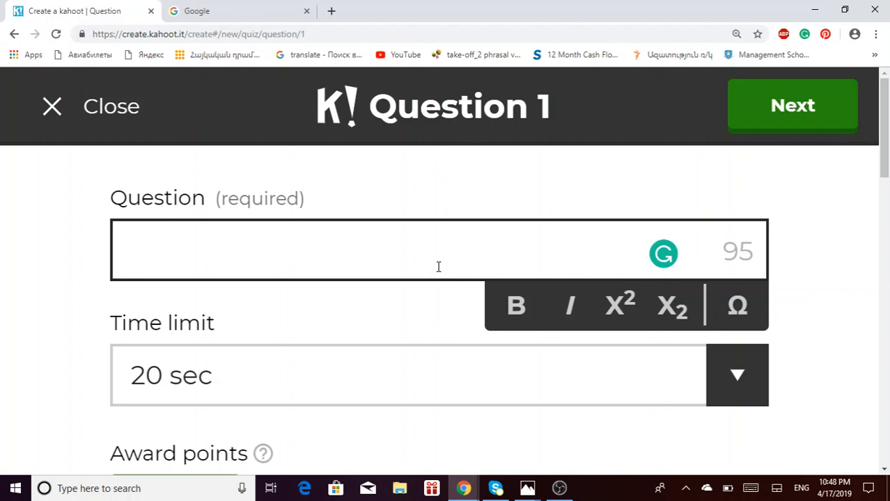
type("If")
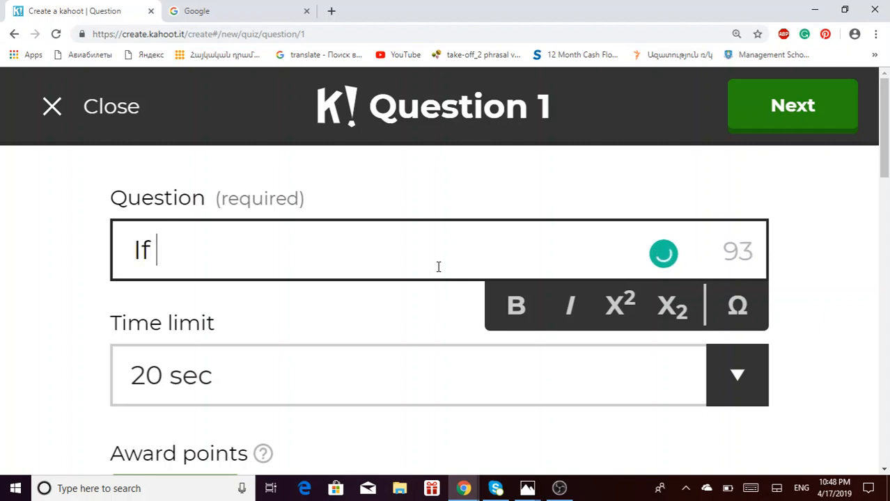
type(" you ______ ()")
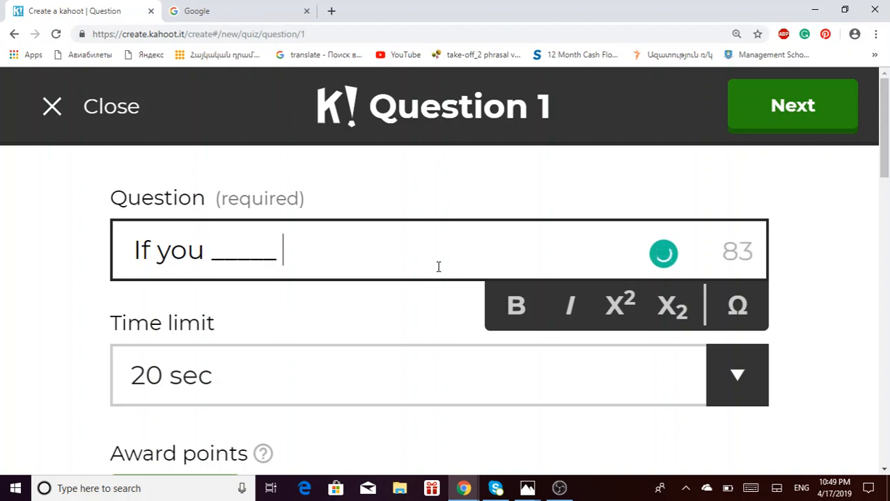
key("Left")
key("Left")
key("Left")
key("Left")
key("Left")
key("Left")
key("Left")
key("Left")
key("Left")
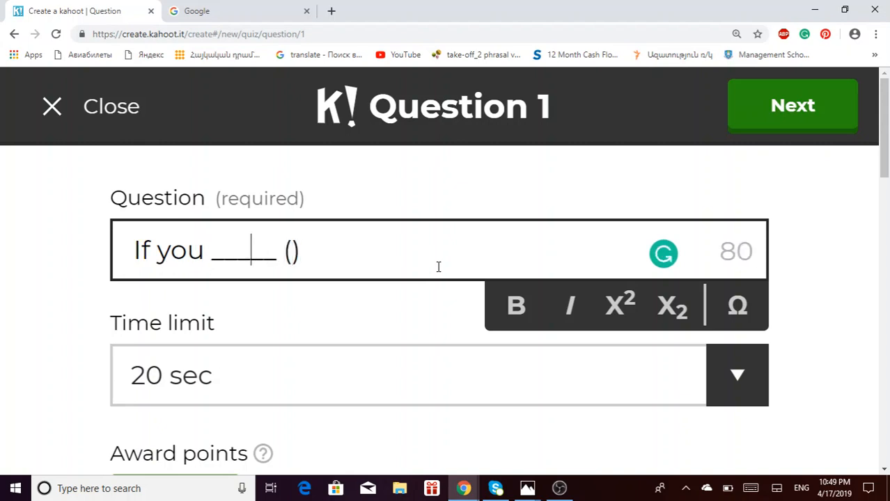
key("BackSpace")
key("BackSpace")
key("BackSpace")
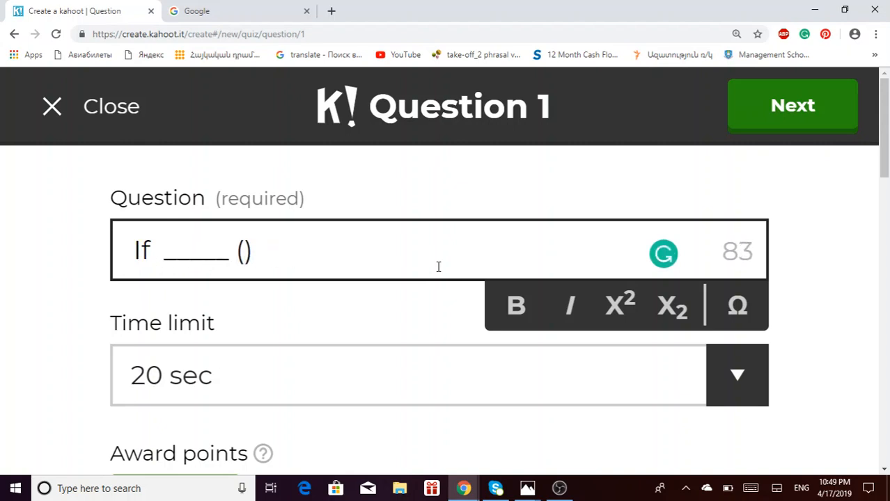
type("she")
key("Right")
key("Right")
key("Right")
key("Right")
key("Right")
key("Right")
key("Right")
key("Right")
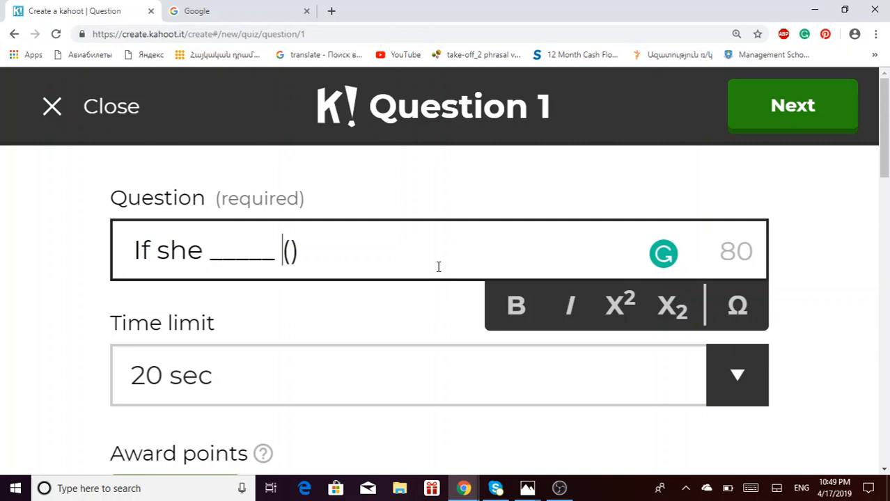
type("help")
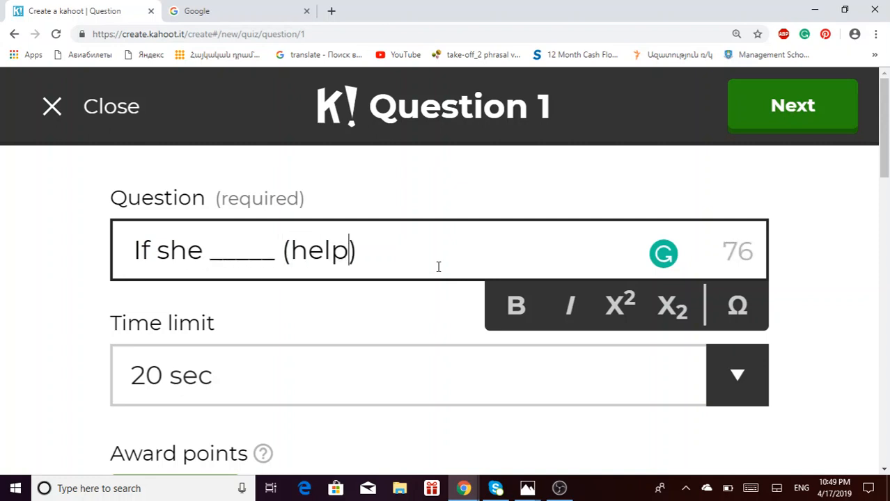
- Complete the question with 'me tonight, I ____ (finish) my work.', removing the stray space
key("Right")
type("m")
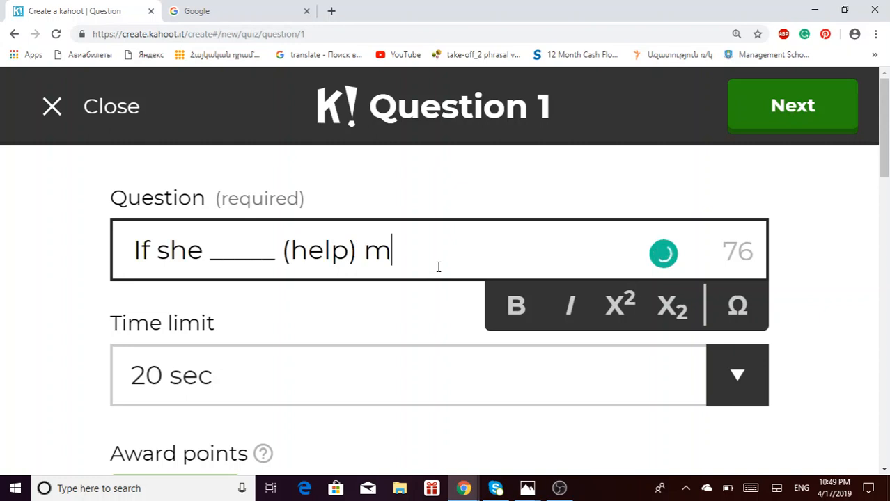
type("e tonight, ")
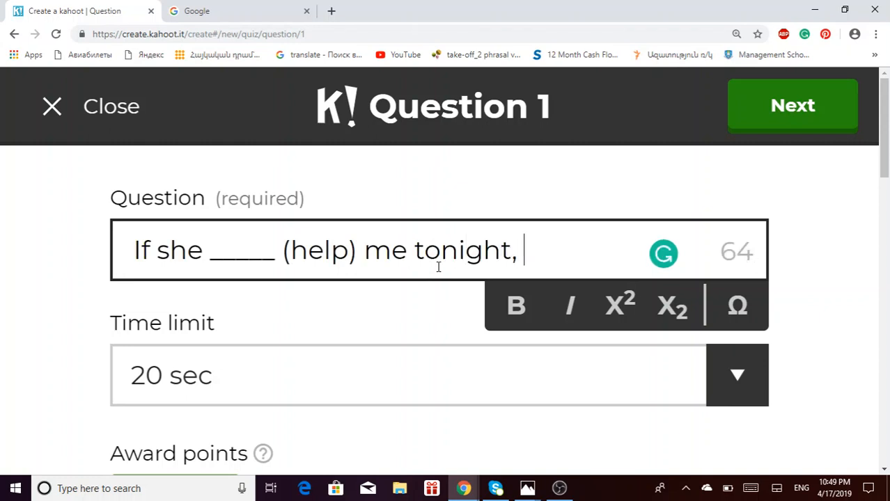
type("I")
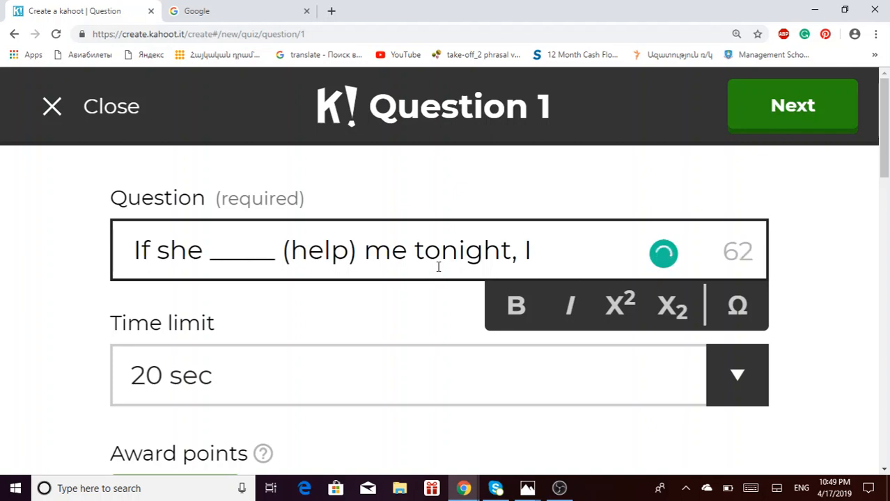
type(" ____ ()")
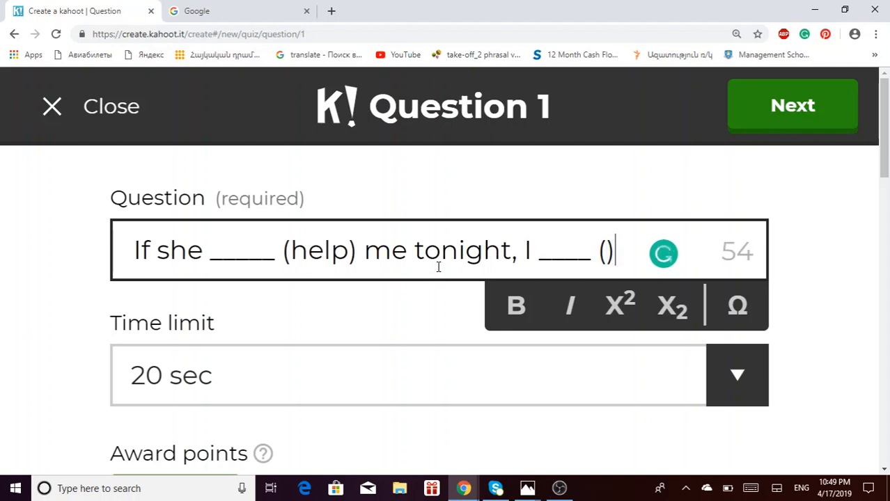
key("Left")
type("finish")
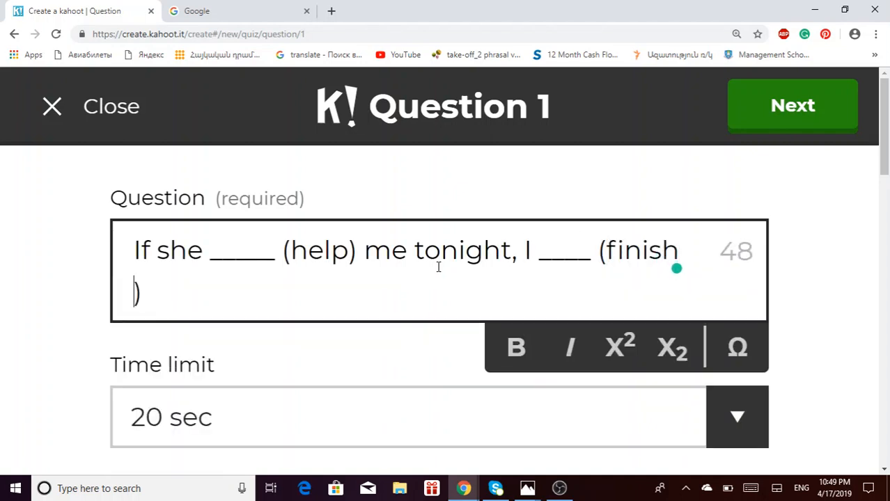
key("BackSpace")
key("Right")
type("my ")
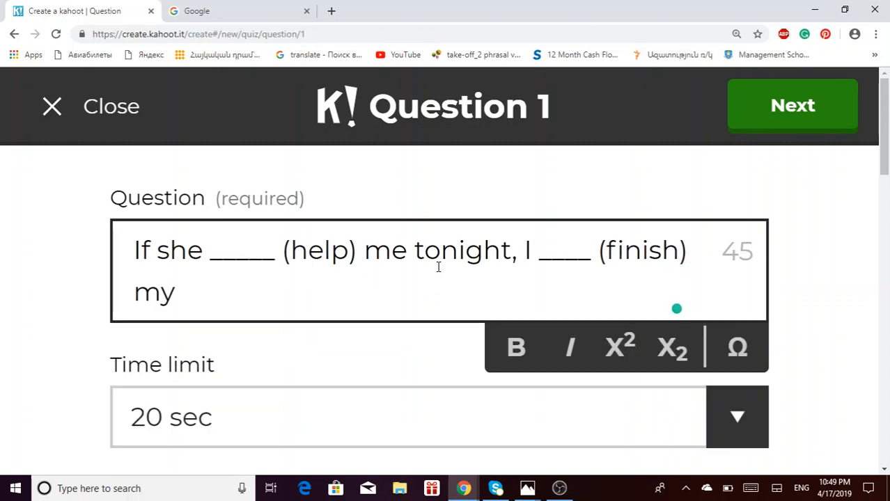
type("work.")
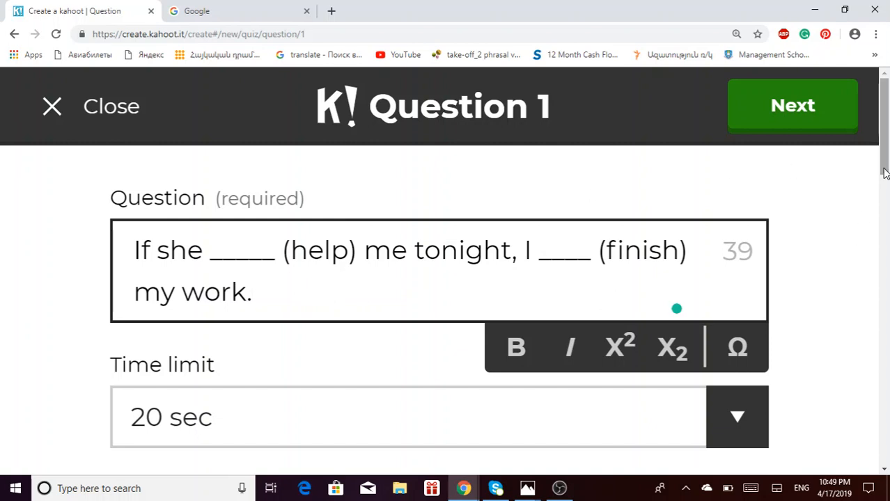
mouse_move(883, 173)
left_mouse_down()
mouse_move(883, 465)
mouse_move(886, 179)
mouse_move(875, 416)
mouse_move(883, 445)
mouse_move(886, 181)
left_mouse_up()
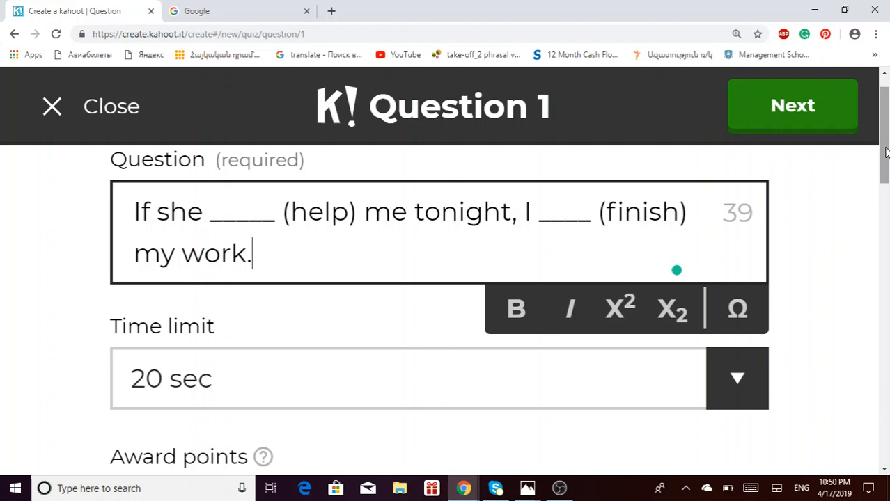
left_click_drag(885, 152, 887, 313)
- Enter 'help/finish' as the first answer
left_click(328, 259)
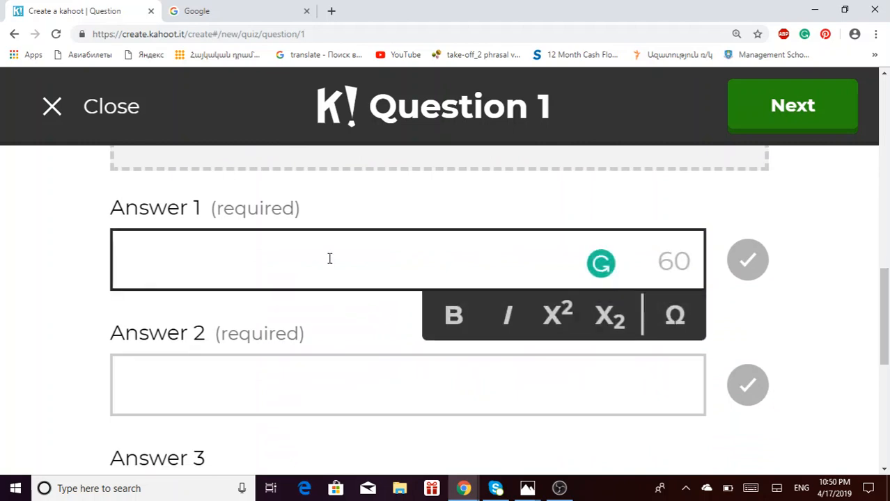
type("help/")
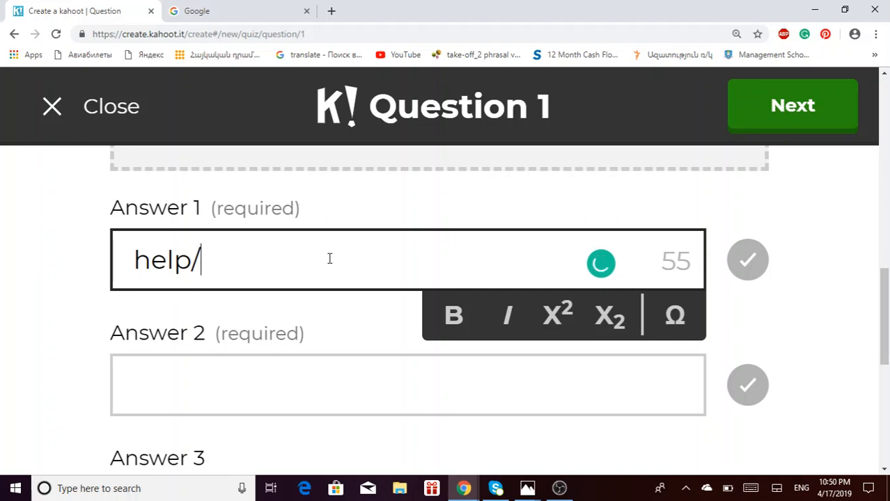
type("finish")
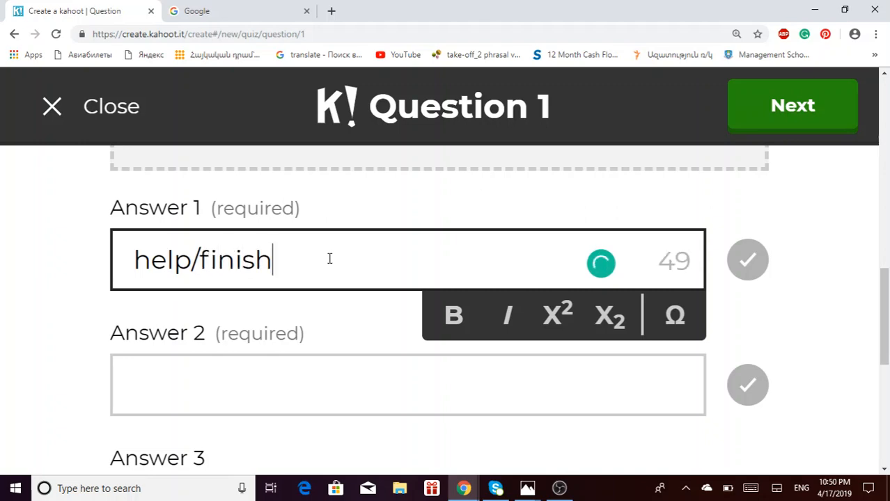
scroll(329, 259, "up", 5)
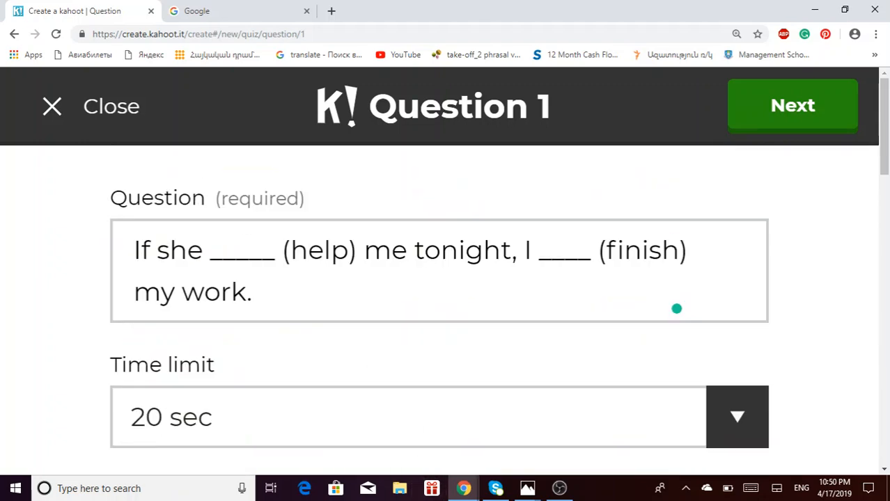
scroll(438, 279, "down", 5)
scroll(408, 306, "up", 3)
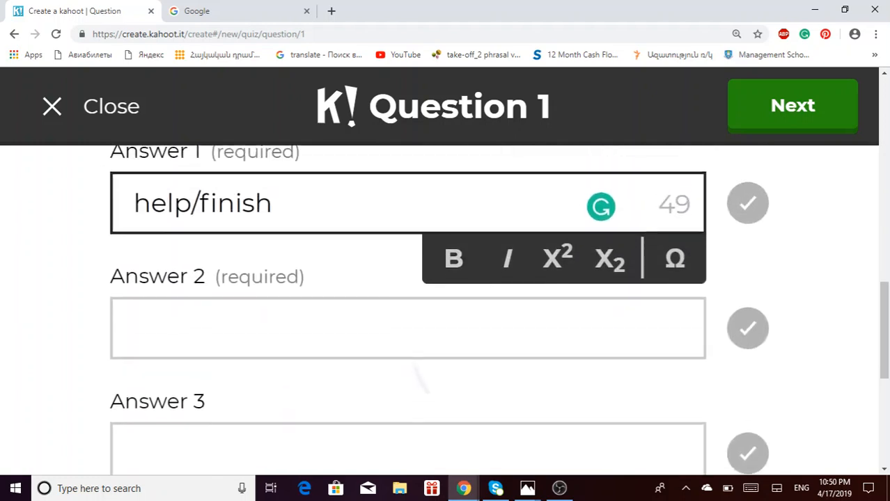
scroll(408, 307, "down", 3)
scroll(417, 307, "up", 2)
- Enter 'help/will finish' as the second answer, correcting the 'finsih' typo
left_click(342, 329)
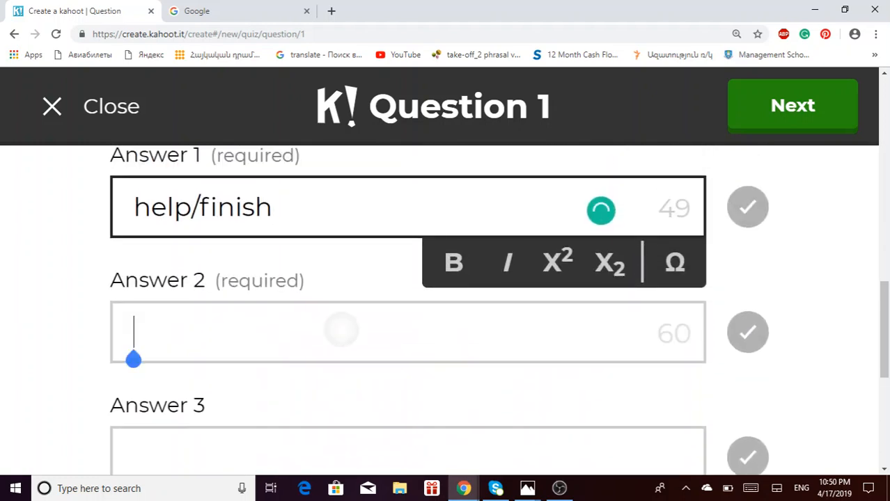
type("h")
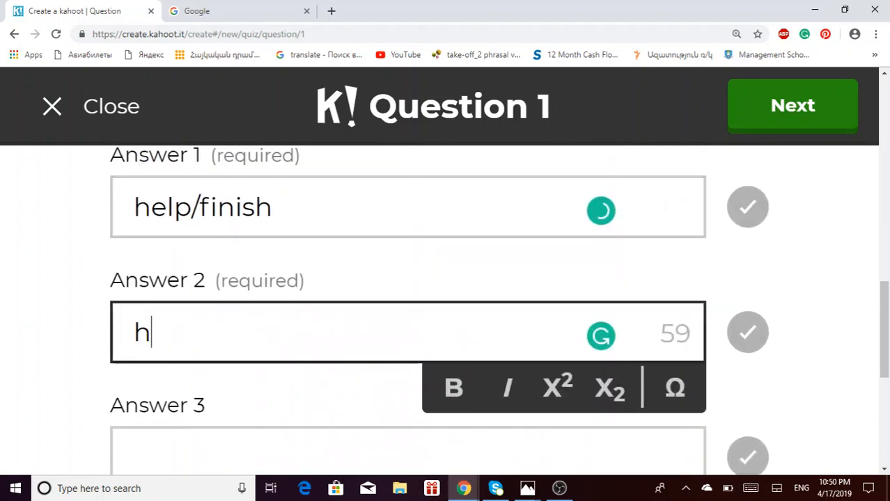
type("elp/")
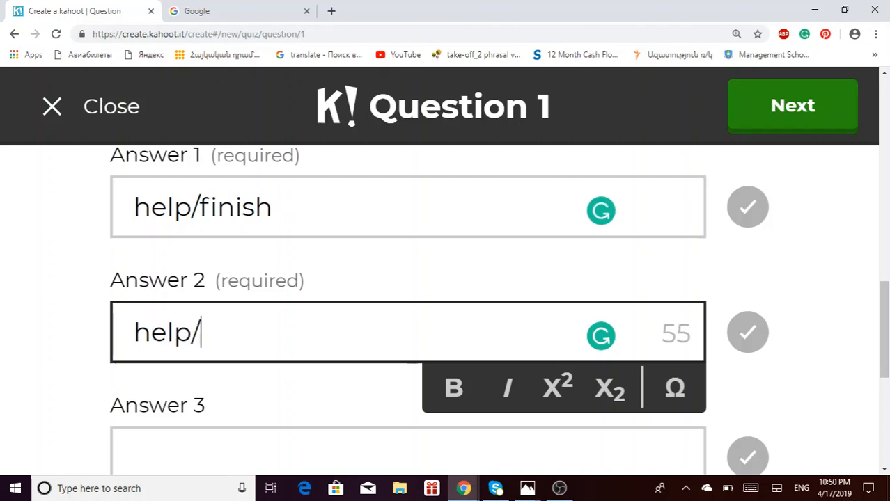
type("will finsih")
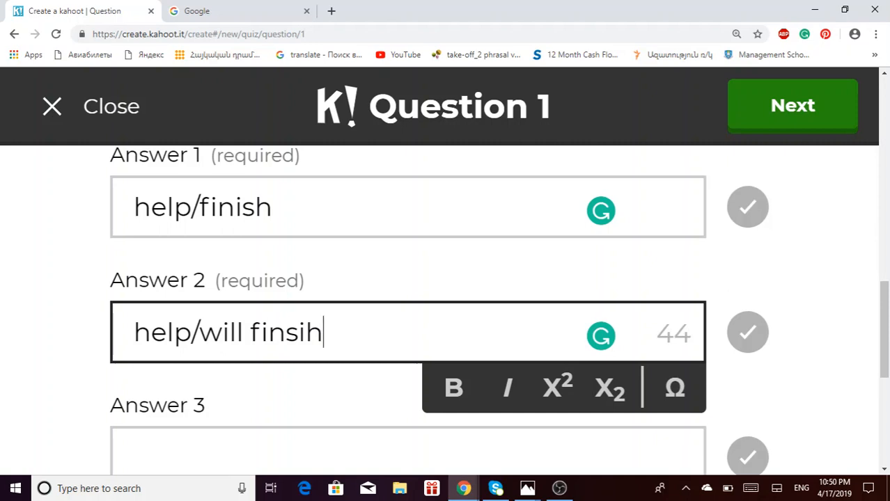
key("BackSpace")
key("BackSpace")
key("BackSpace")
type("i")
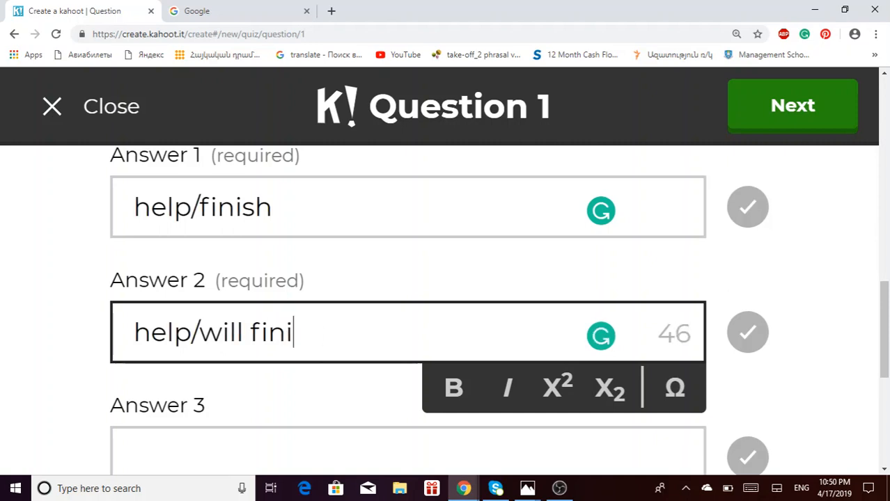
type("sh")
key("Tab")
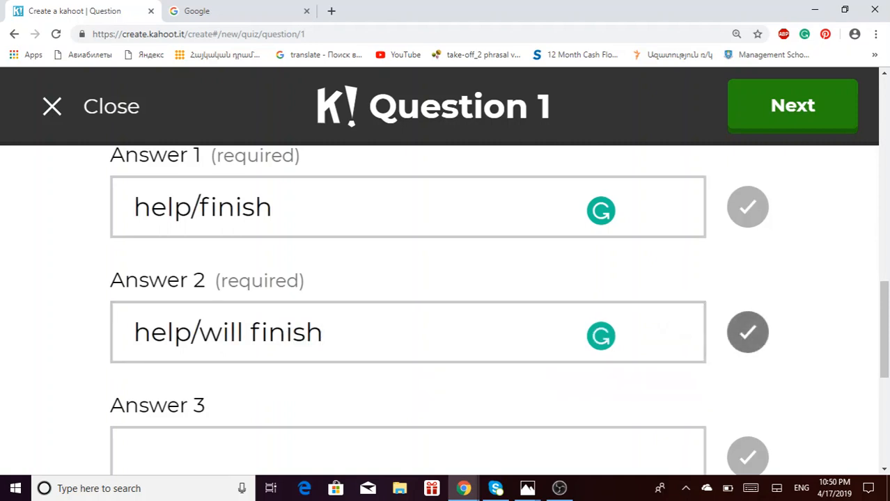
key("Tab")
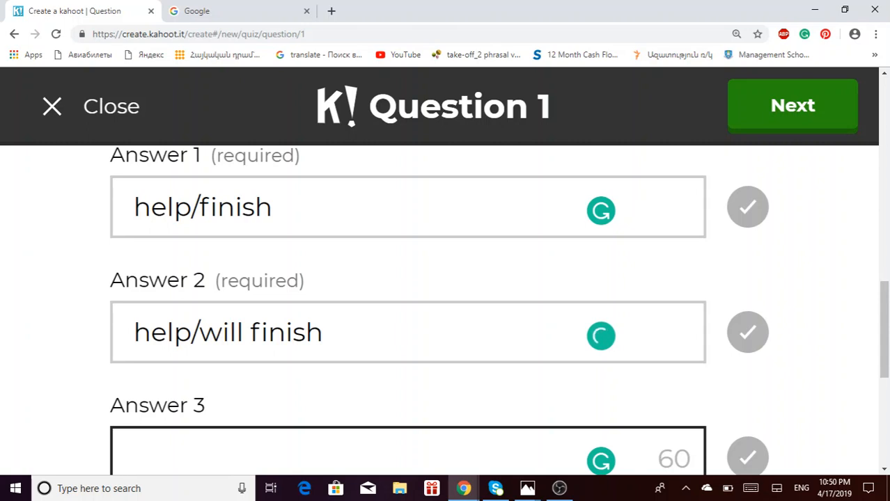
- Enter 'helps/will finish' as the third answer, fixing its typos
type("he")
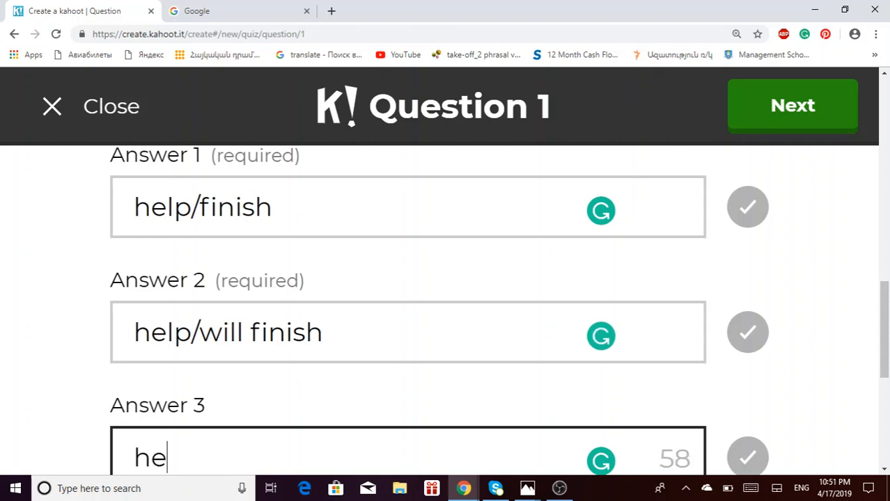
type("lps")
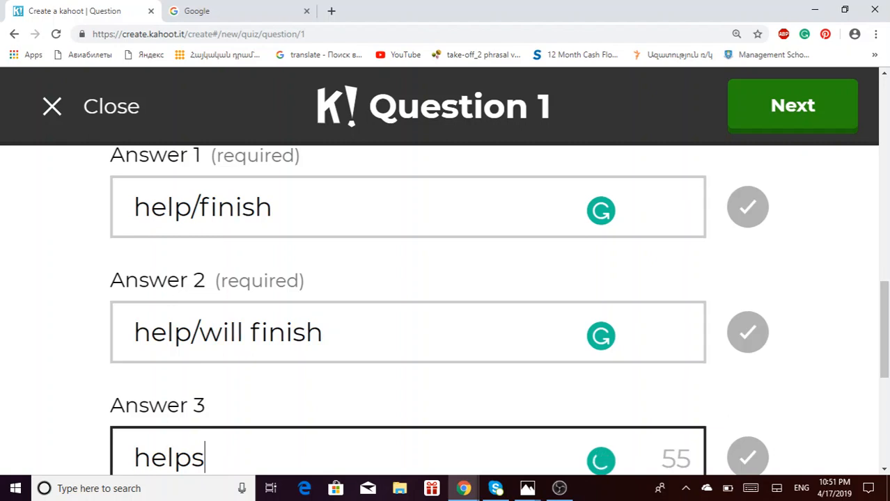
type("/")
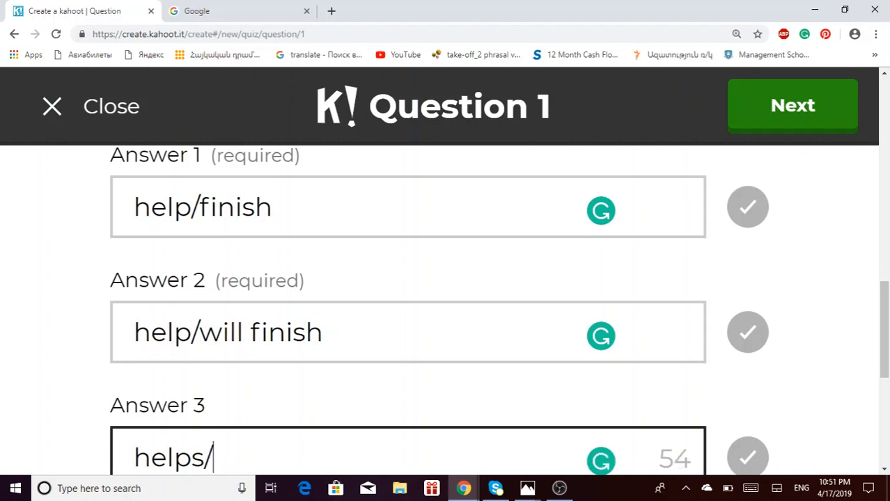
type("will g")
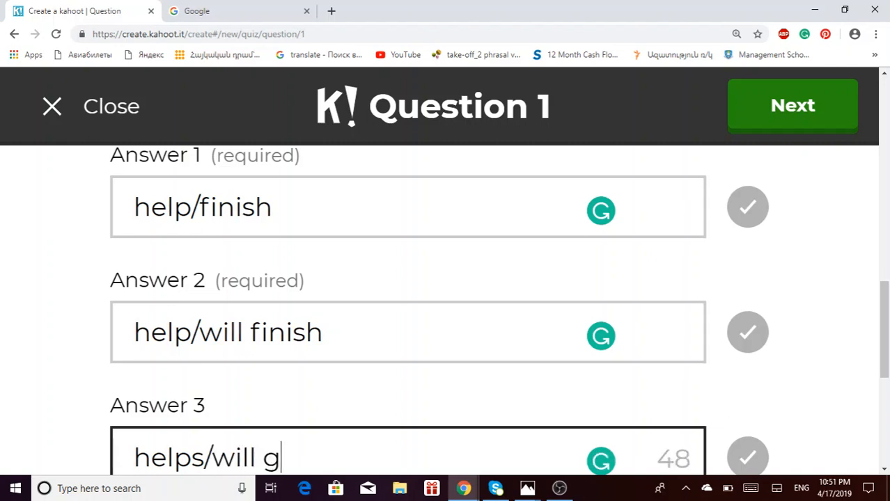
key("BackSpace")
type("finsih")
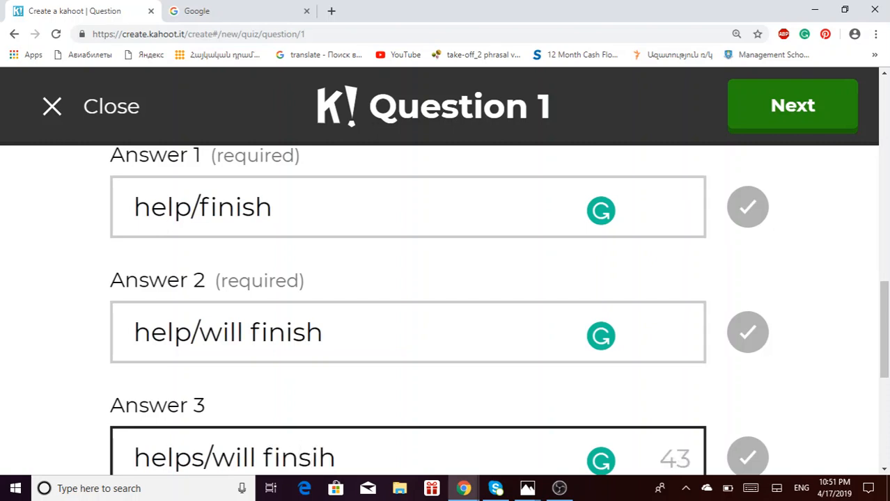
key("Tab")
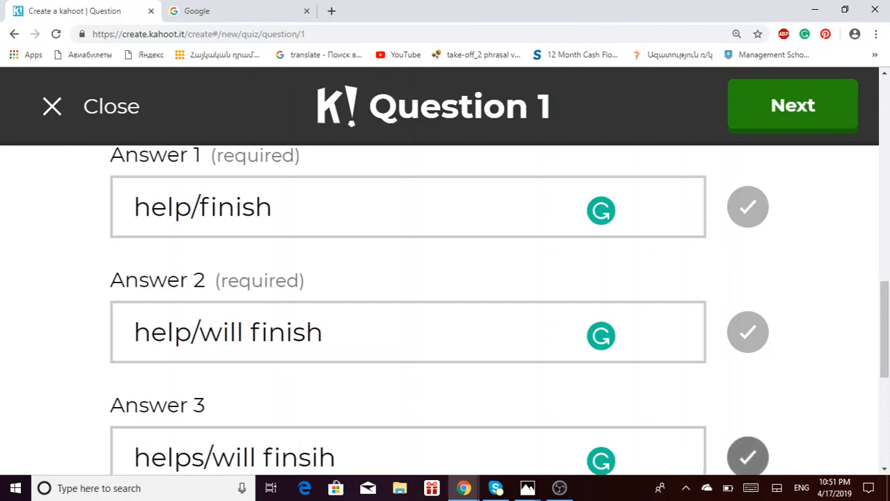
left_click(388, 451)
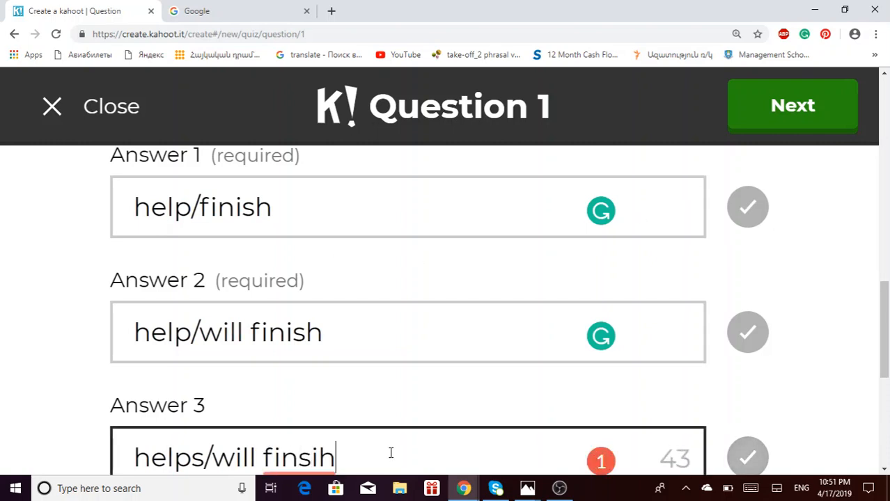
mouse_move(299, 456)
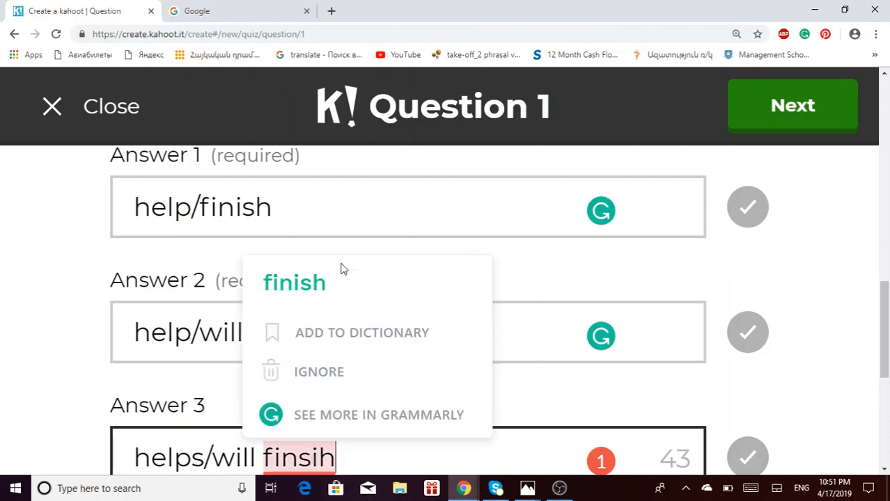
left_click(334, 289)
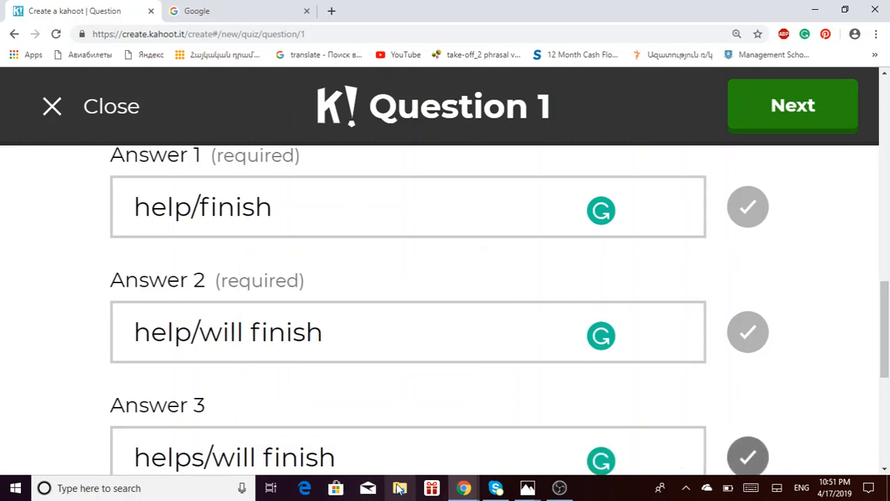
scroll(640, 396, "down", 3)
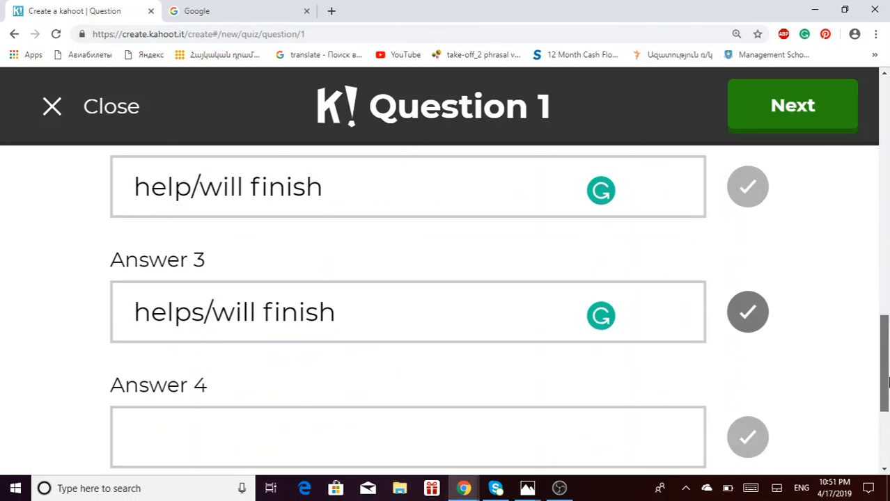
- Enter 'helps/'ll finish' as answer 4, mark answers 3 and 4 correct, and finish Question 1
left_click(445, 359)
type("help")
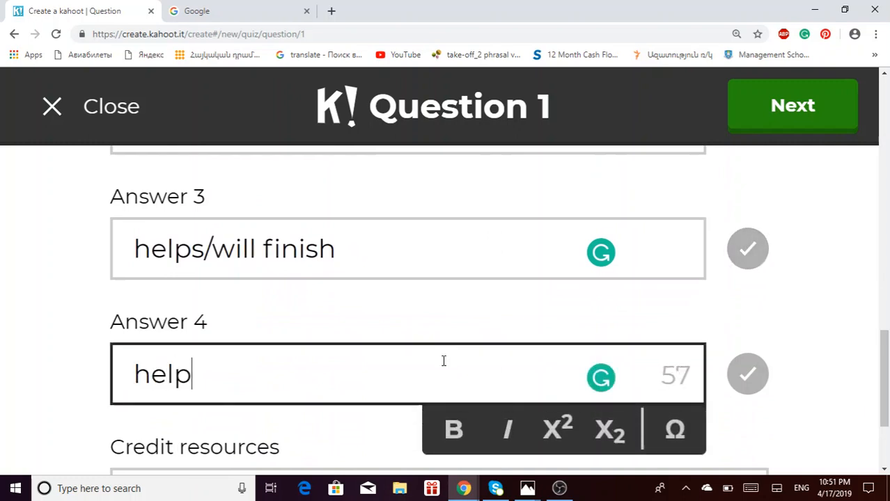
type("s/'")
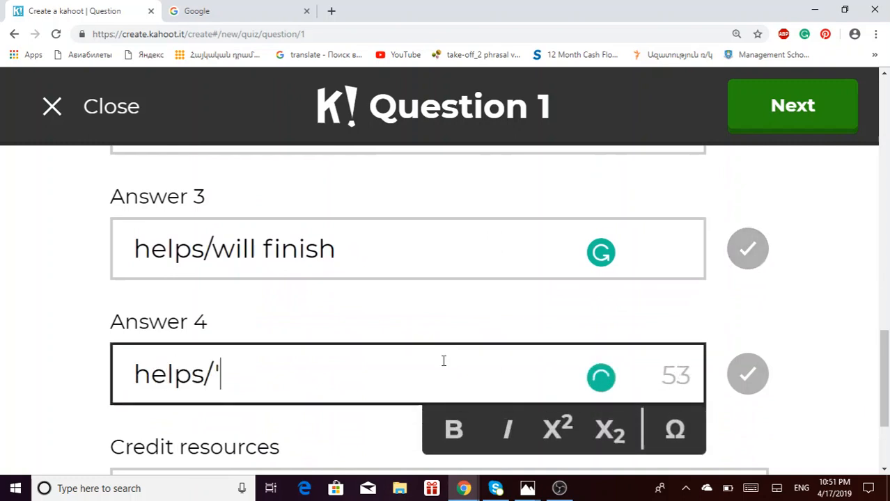
type("ll fini")
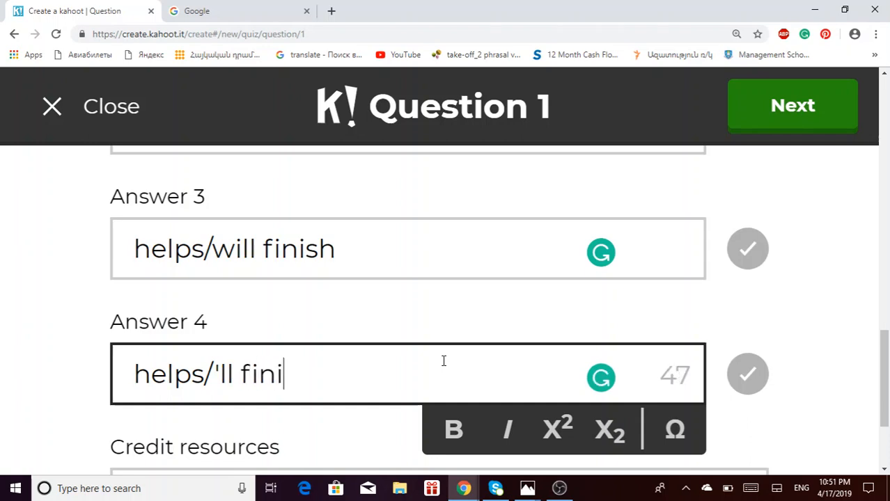
type("sh")
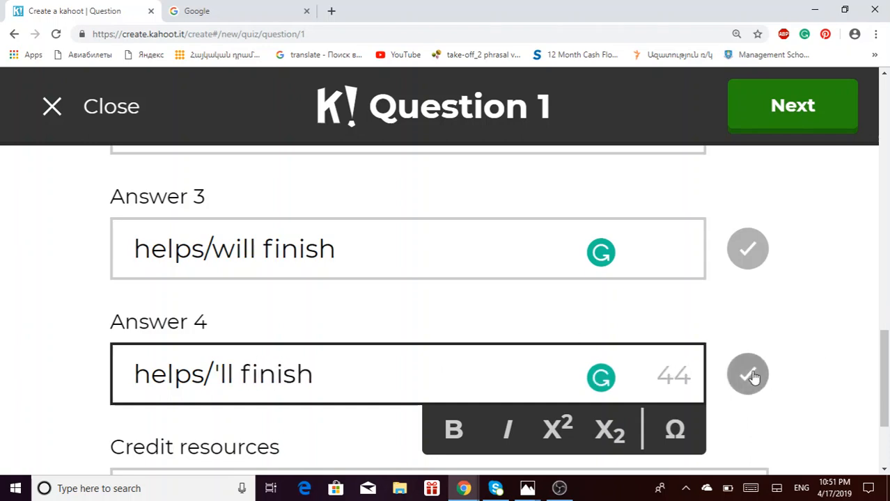
left_click(750, 376)
left_click(752, 259)
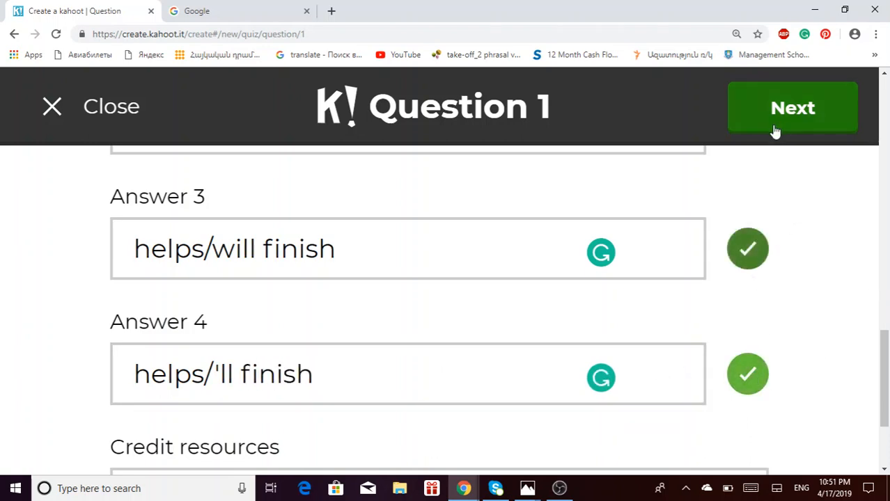
left_click(794, 111)
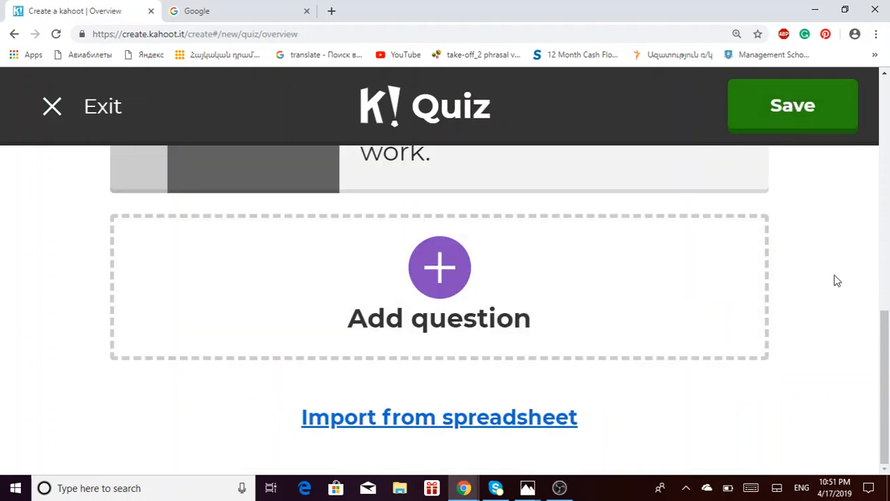
- Add Question 2 to the Conditionals quiz and bring up its time limit choices
left_click_drag(883, 362, 884, 313)
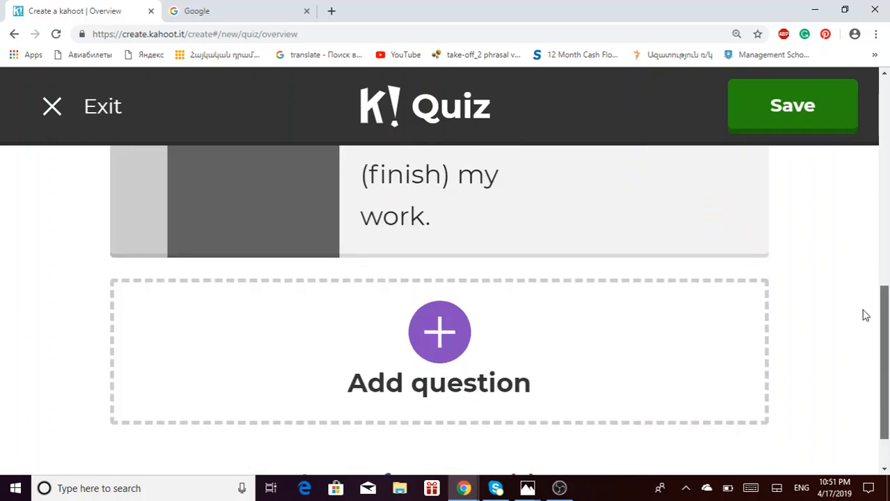
left_click(434, 334)
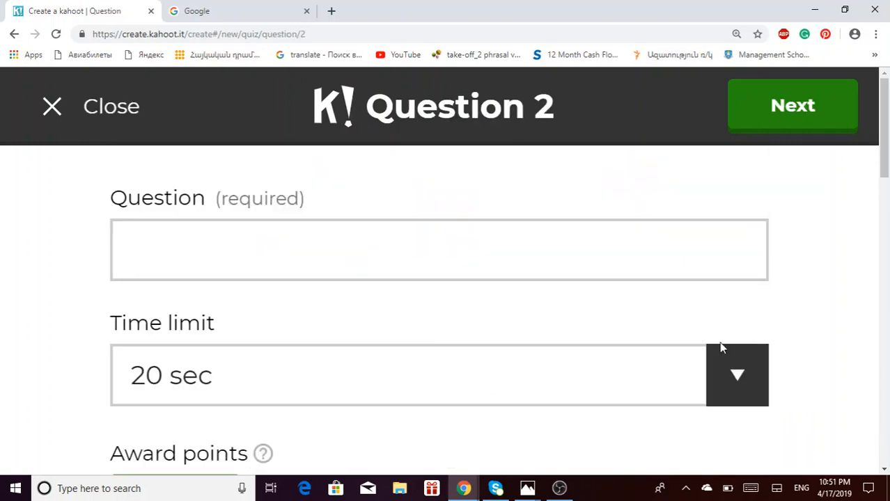
left_click(749, 390)
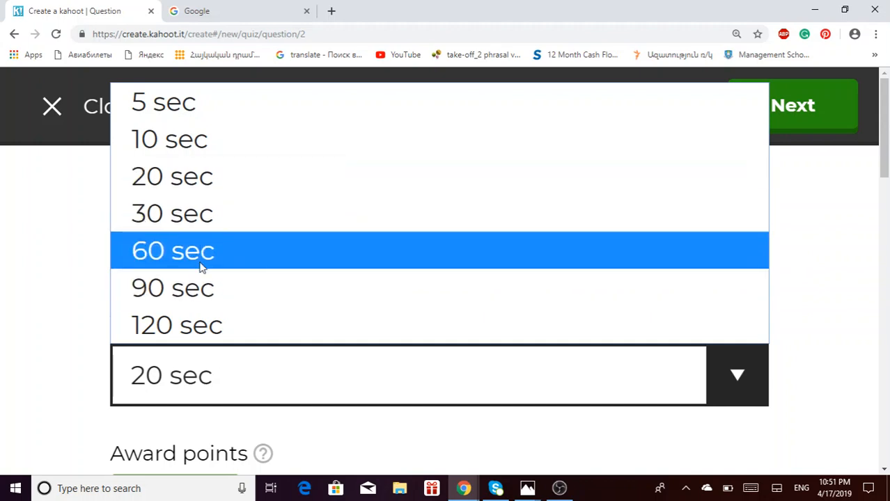
- Set a 60 sec time limit and type '_____ you (go) to the party tomorrow'
left_click(201, 267)
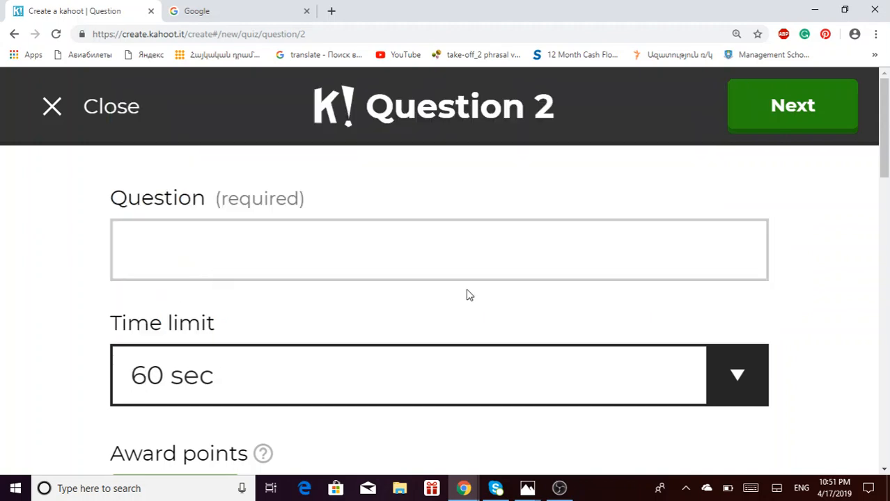
left_click(365, 263)
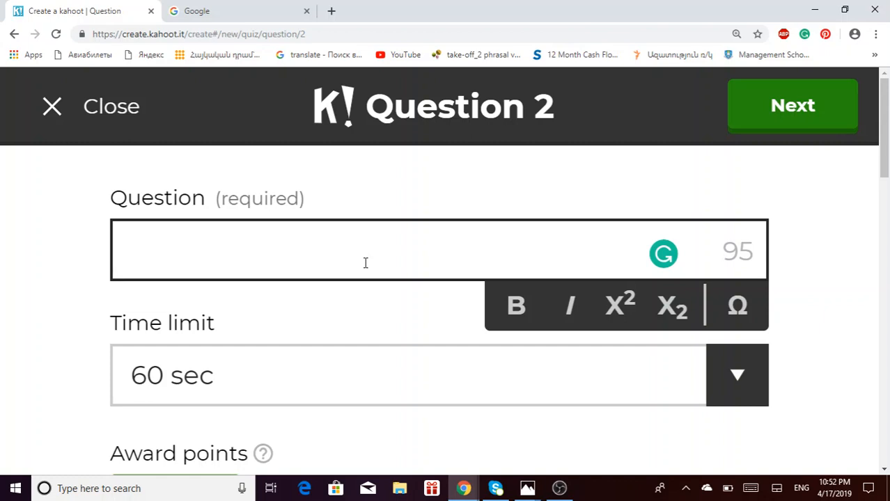
type("_____")
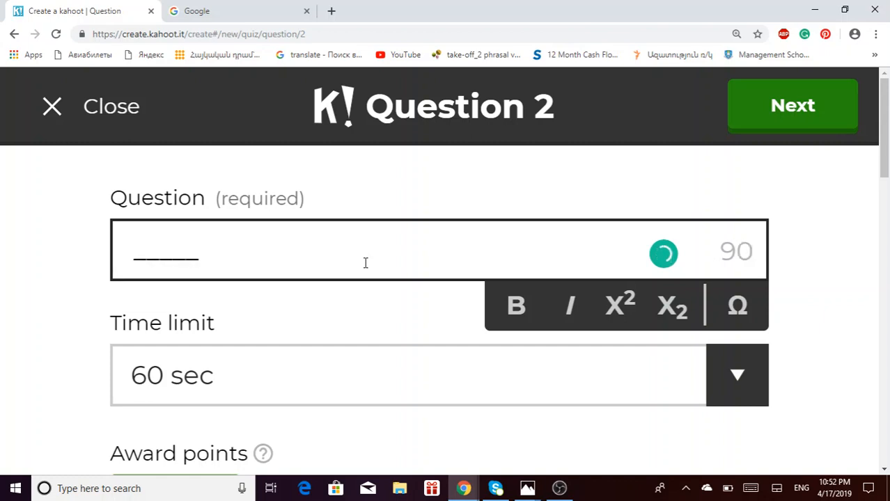
type(" ()")
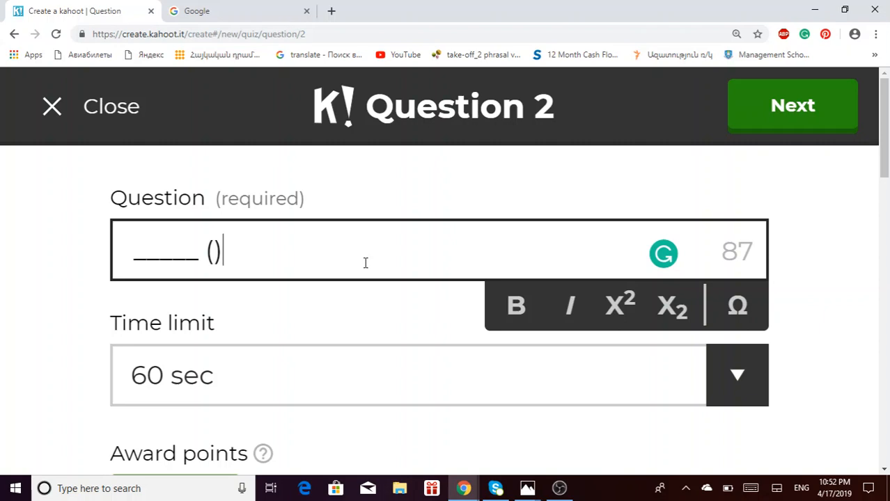
key("Left")
type("go")
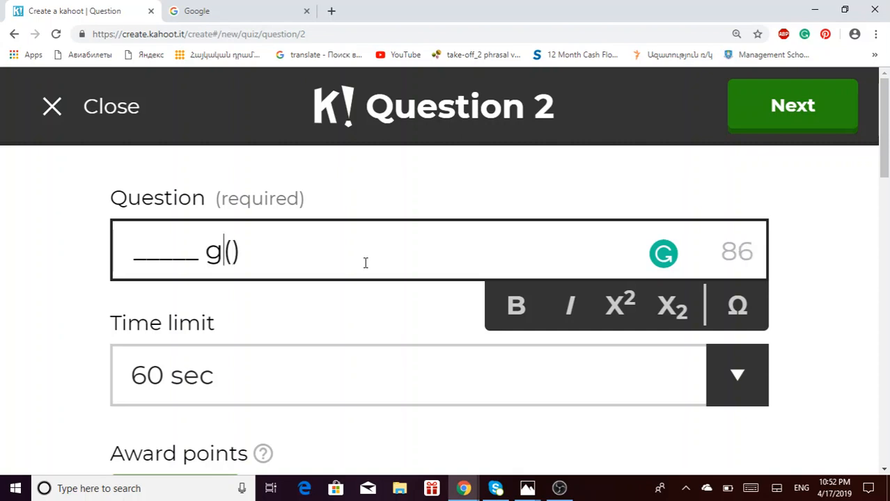
key("BackSpace")
key("BackSpace")
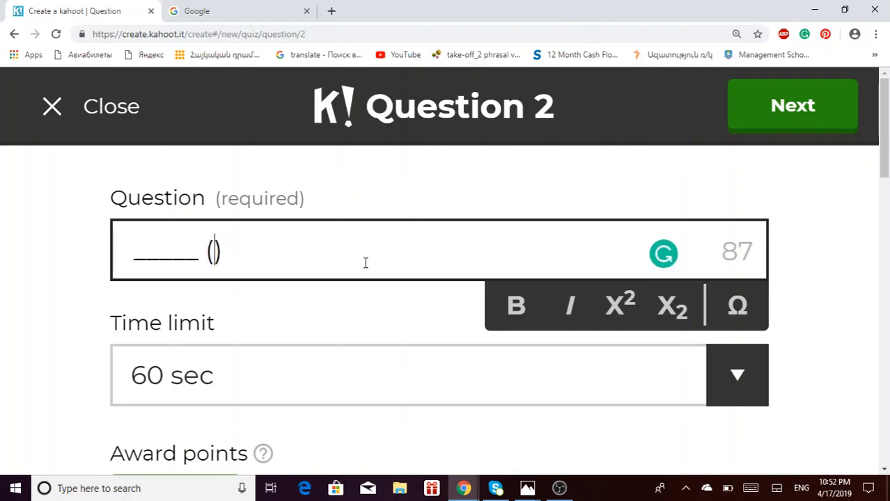
type("you (")
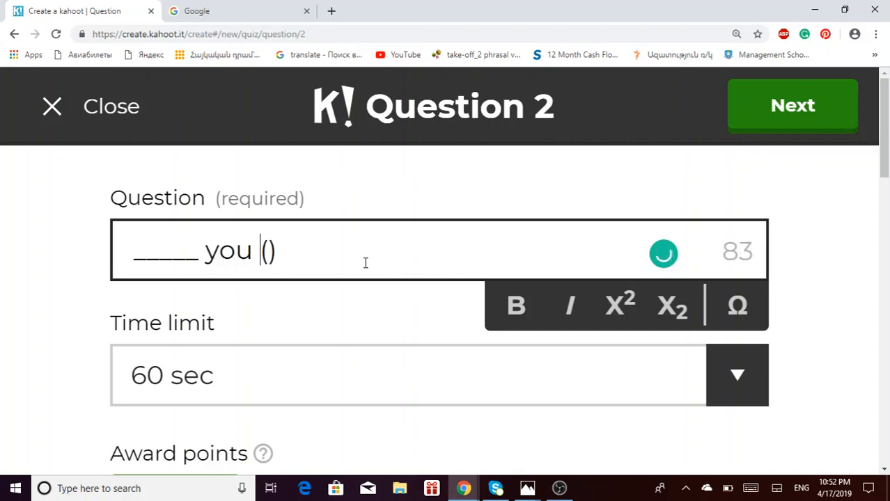
type("go")
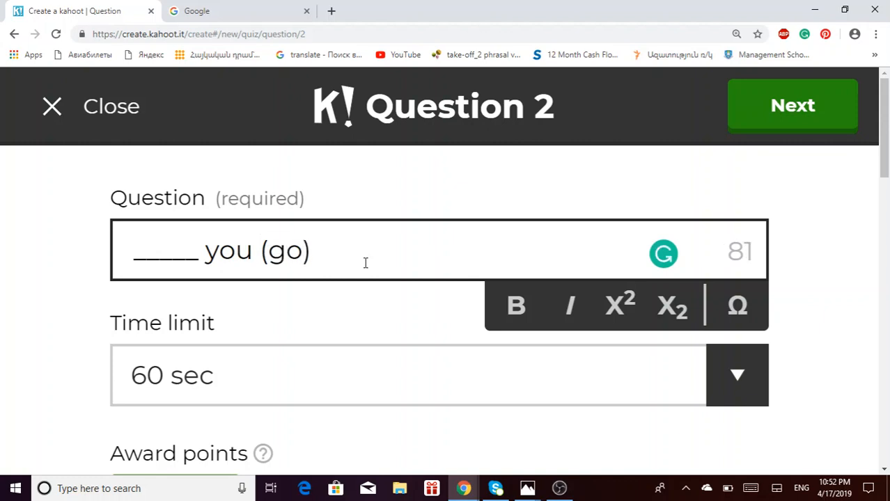
key("Right")
type("to ")
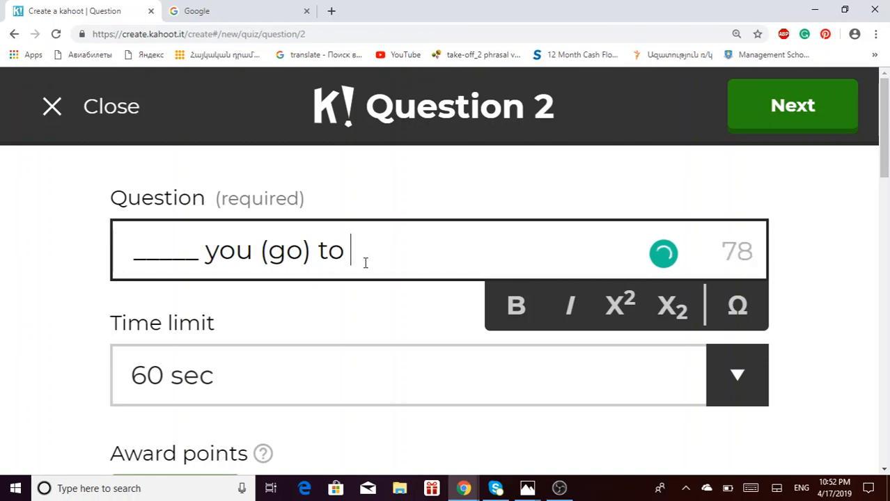
type("the party")
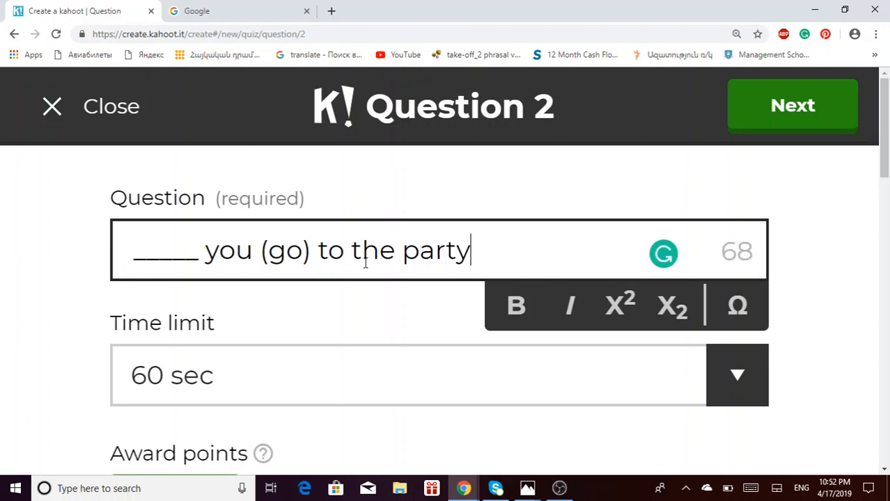
type(" tomorrow,")
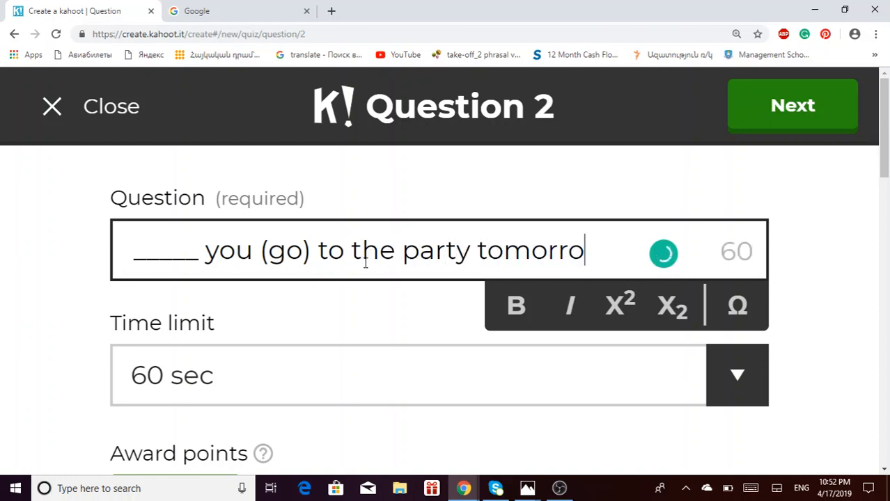
key("BackSpace")
key("BackSpace")
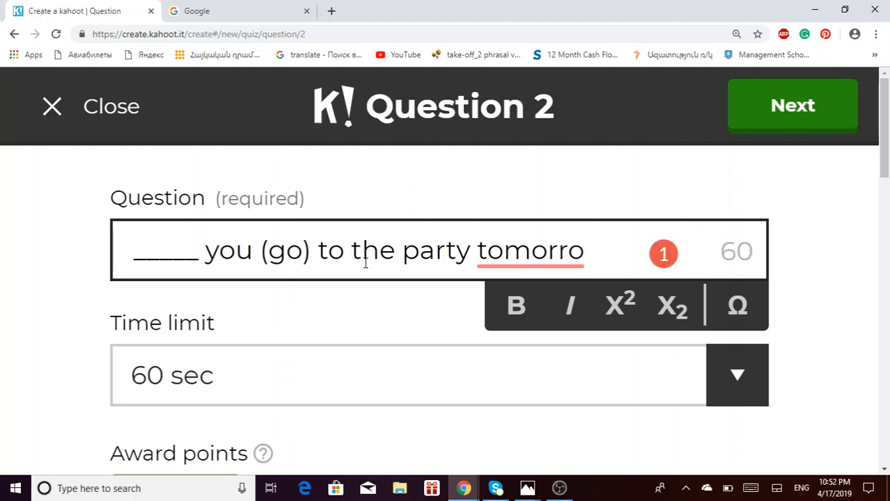
- Clean up the typos after 'tomorrow' using the spelling suggestions
type("w if she in")
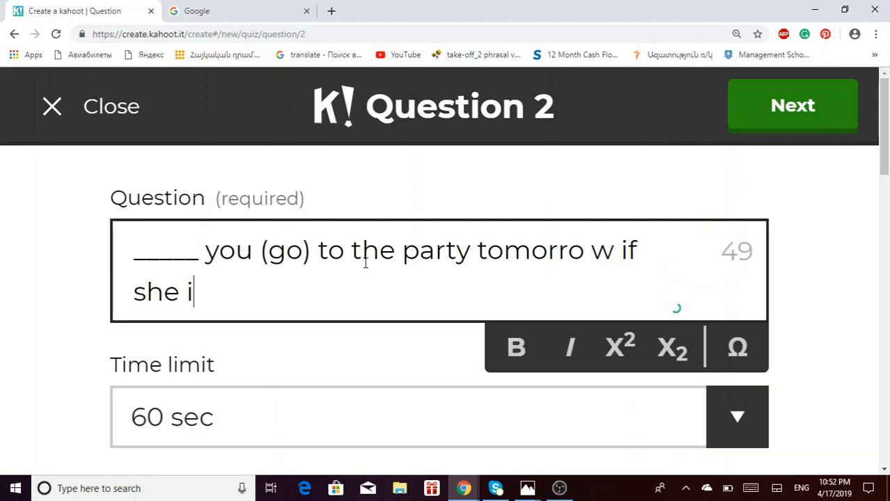
key("BackSpace")
key("BackSpace")
key("BackSpace")
key("BackSpace")
key("BackSpace")
key("BackSpace")
key("BackSpace")
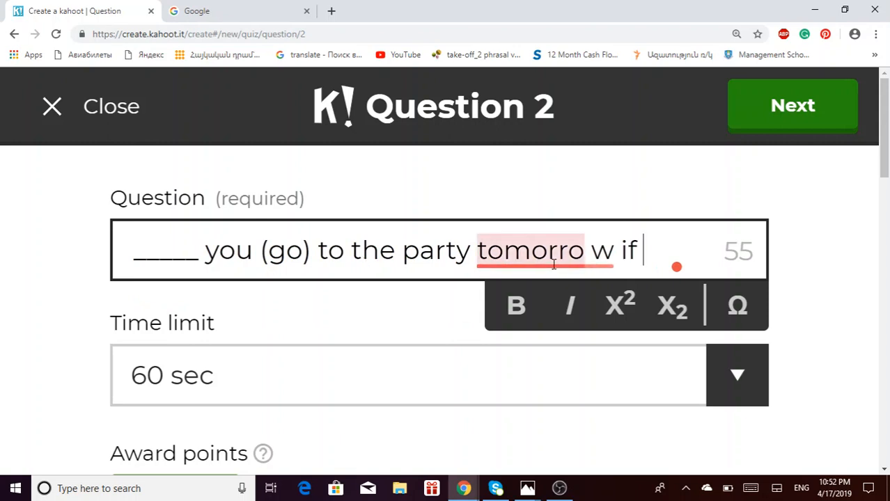
mouse_move(553, 265)
left_click(548, 296)
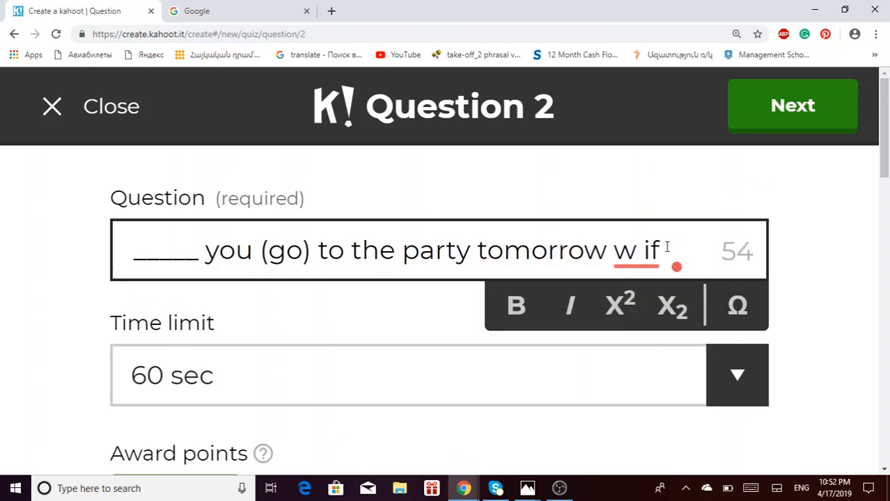
mouse_move(648, 250)
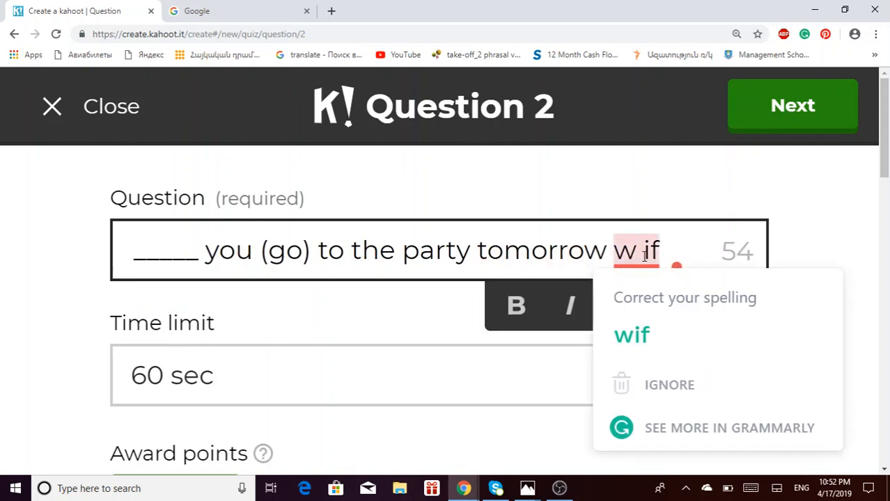
left_click(647, 331)
key("BackSpace")
key("BackSpace")
key("BackSpace")
key("BackSpace")
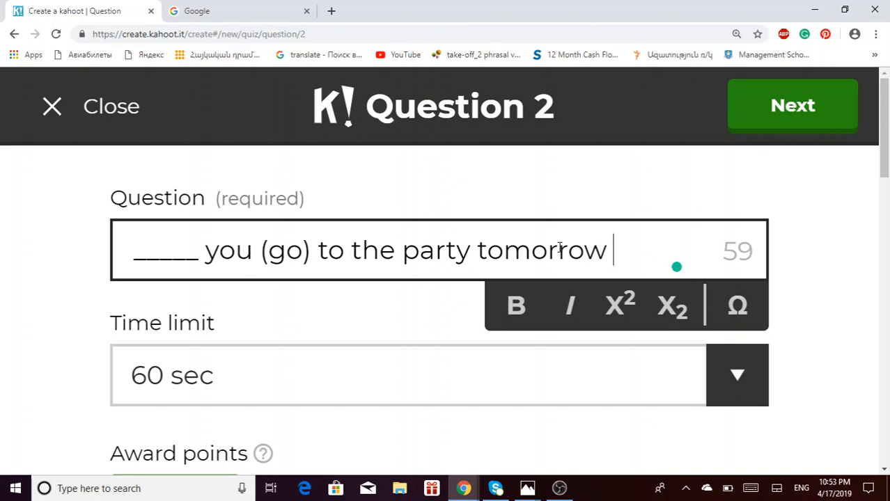
- Finish the question with 'if she ______ (invite) you?'
type("if")
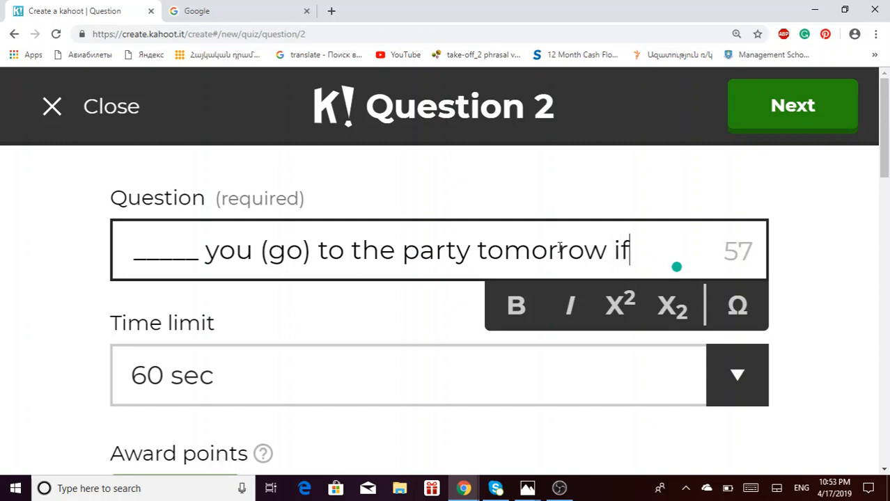
type(" sh")
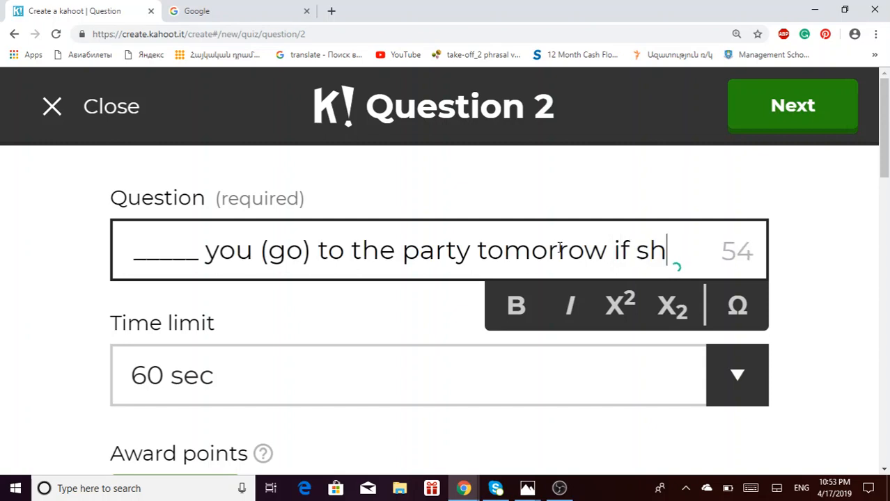
type("e ______ (i)")
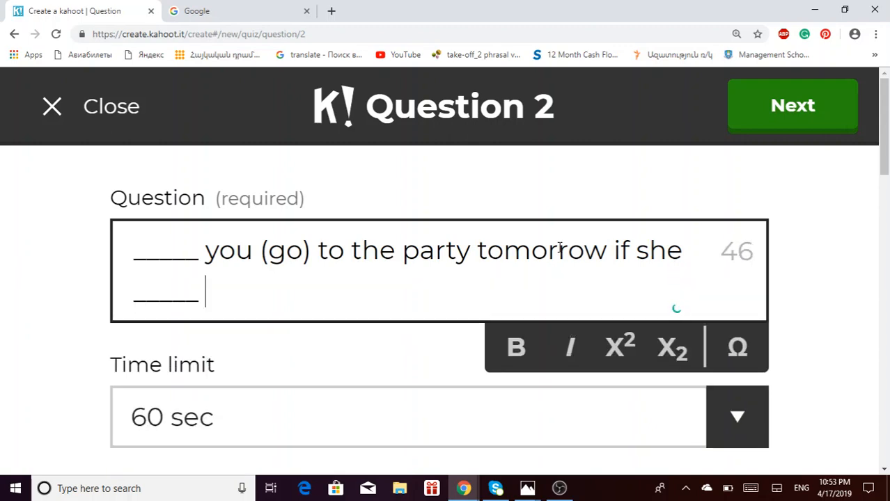
key("Left")
type("invit")
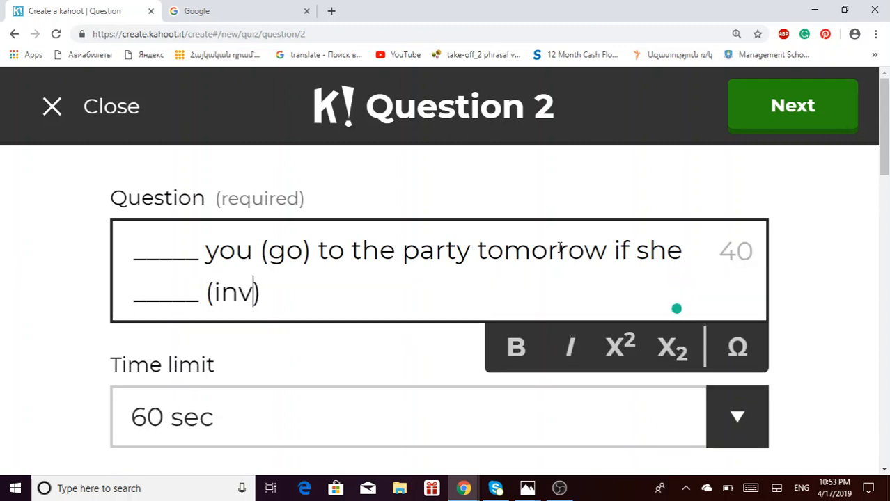
type("e")
key("Right")
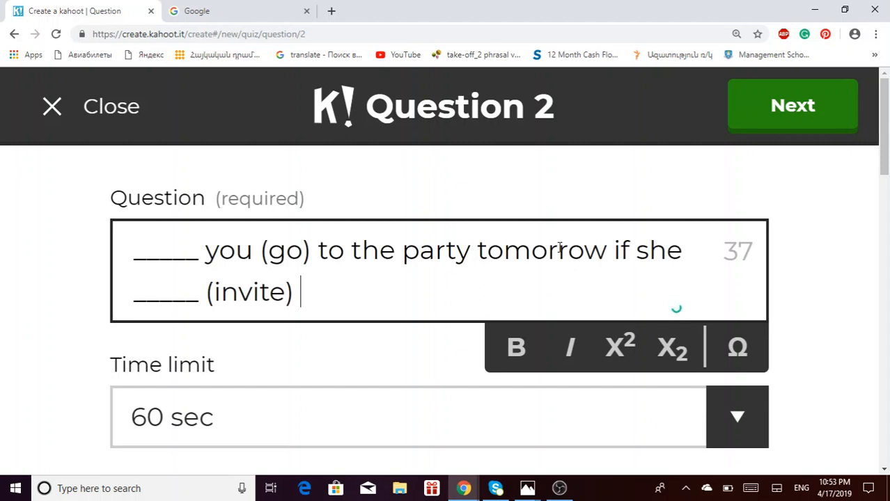
type("you")
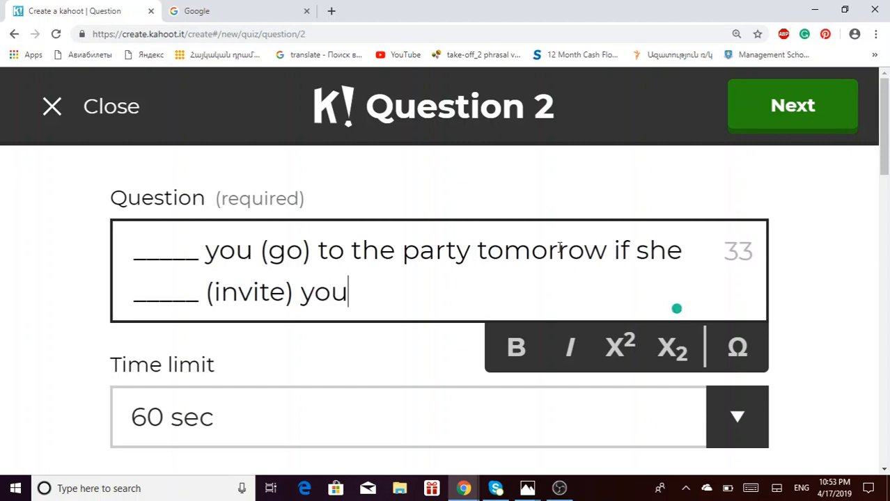
type(".")
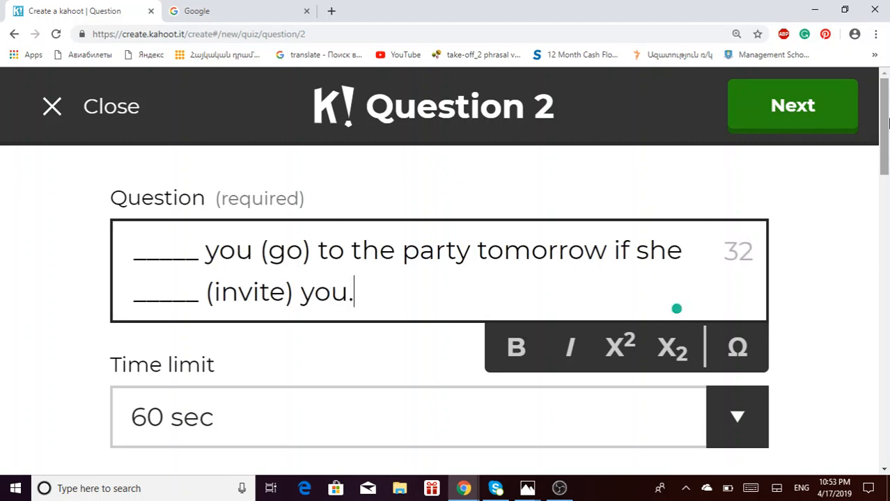
left_click_drag(884, 128, 887, 108)
key("BackSpace")
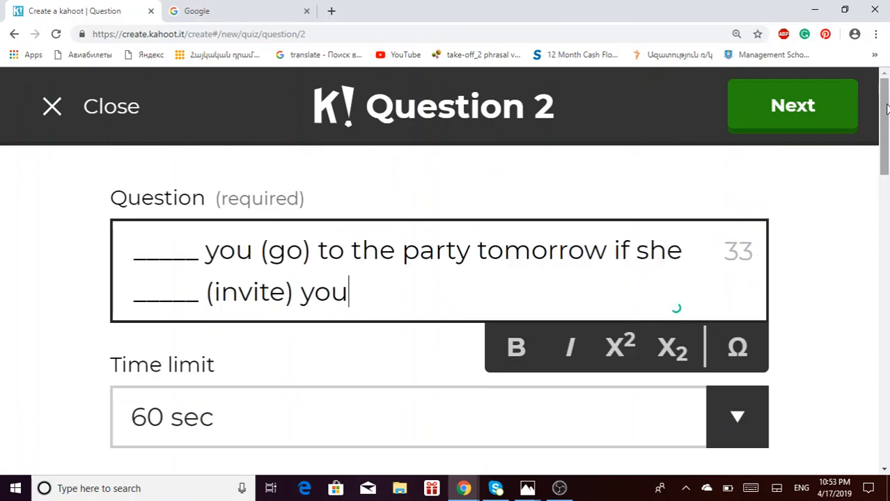
type("?")
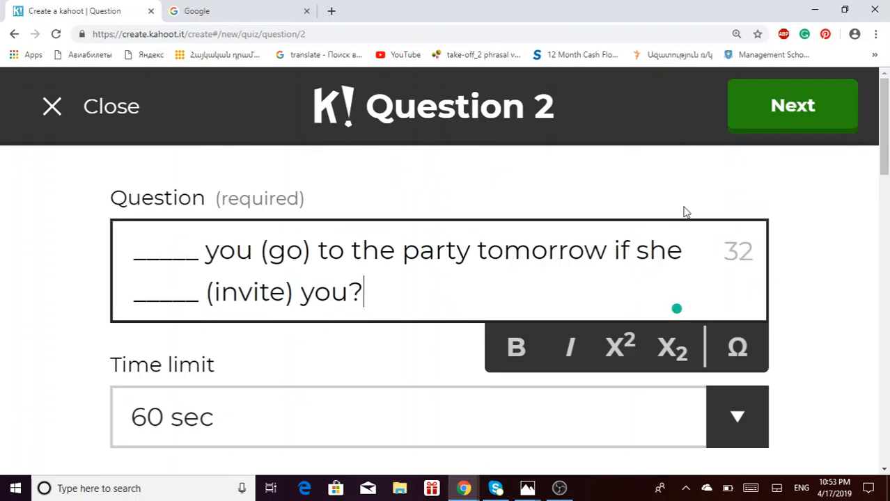
left_click_drag(887, 157, 886, 331)
- Enter 'you'll go/invite' as answer 1, inserting the missing 'go'
left_click(521, 340)
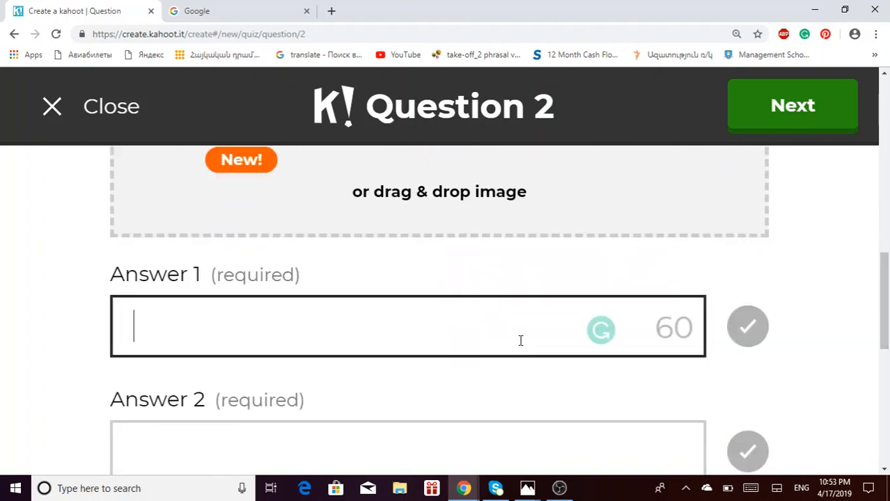
type("you'")
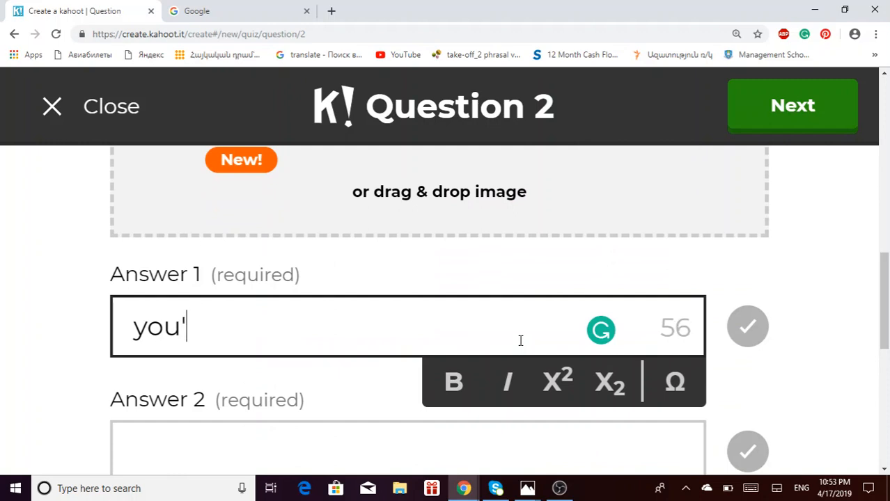
type("ll/")
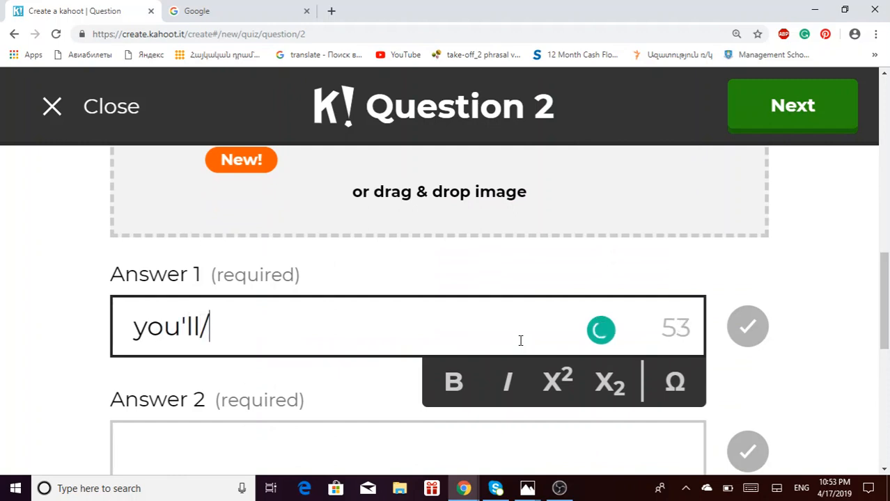
type("invite")
key("Tab")
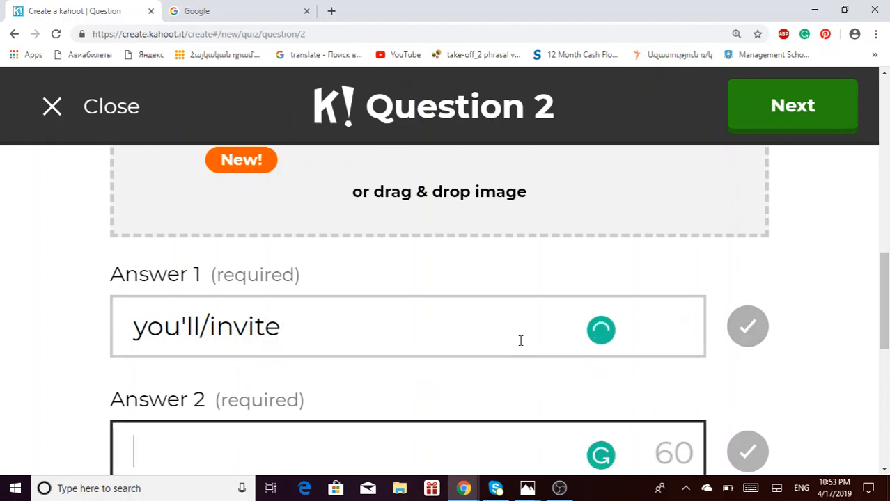
type("you will")
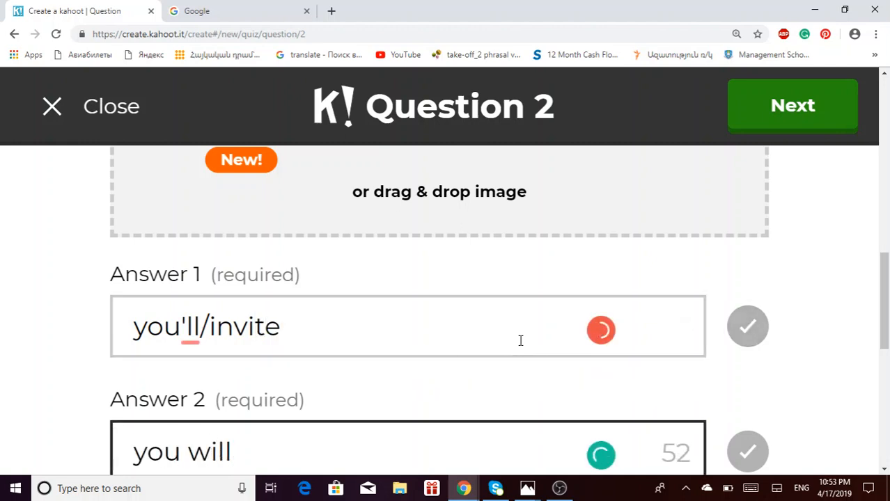
type("/")
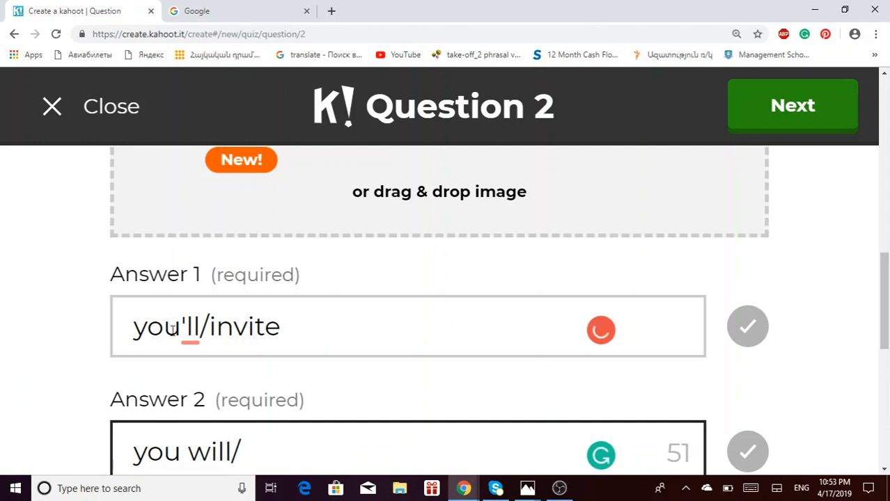
mouse_move(190, 328)
left_click(239, 200)
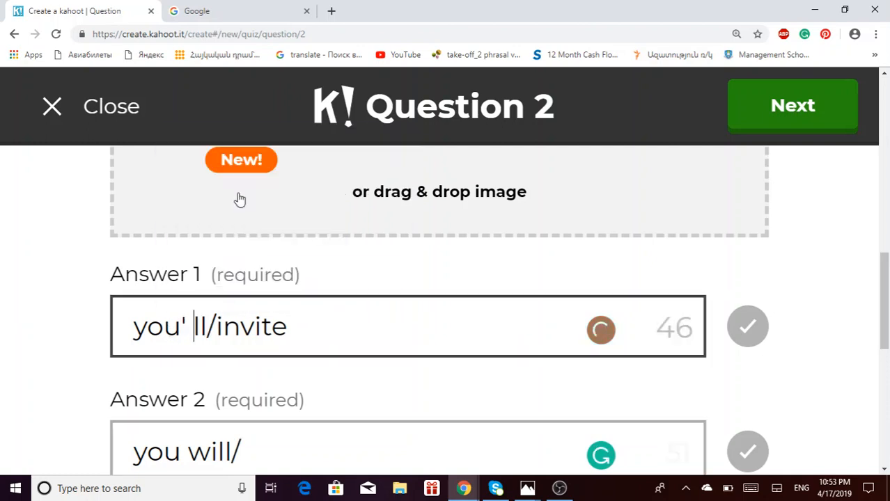
key("BackSpace")
key("Right")
key("Right")
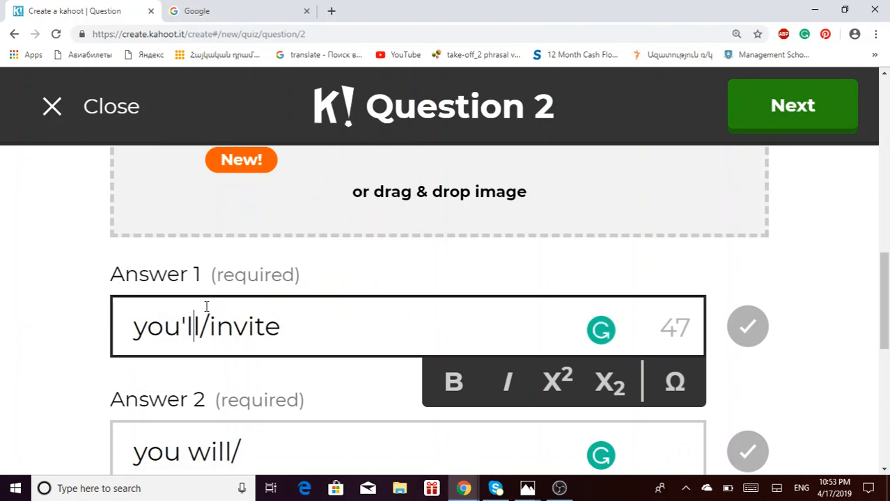
type("go")
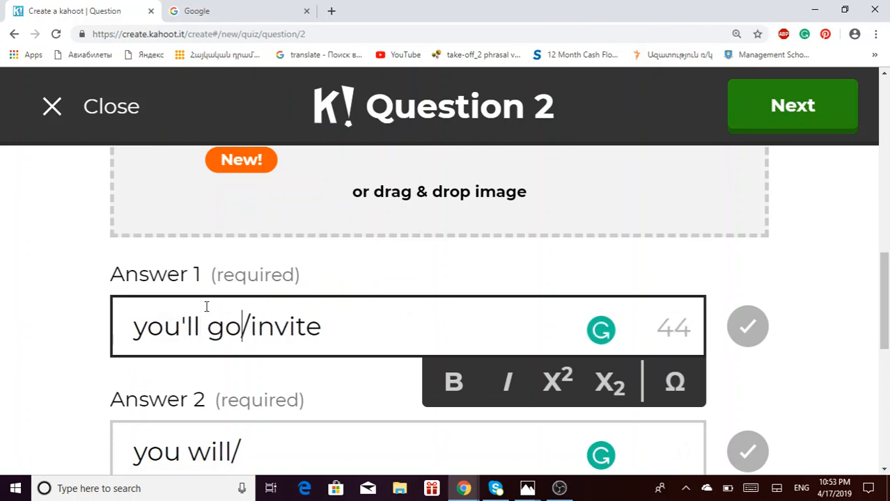
- Complete answer 2 as 'you will/invites' and select its text
scroll(884, 299, "down", 2)
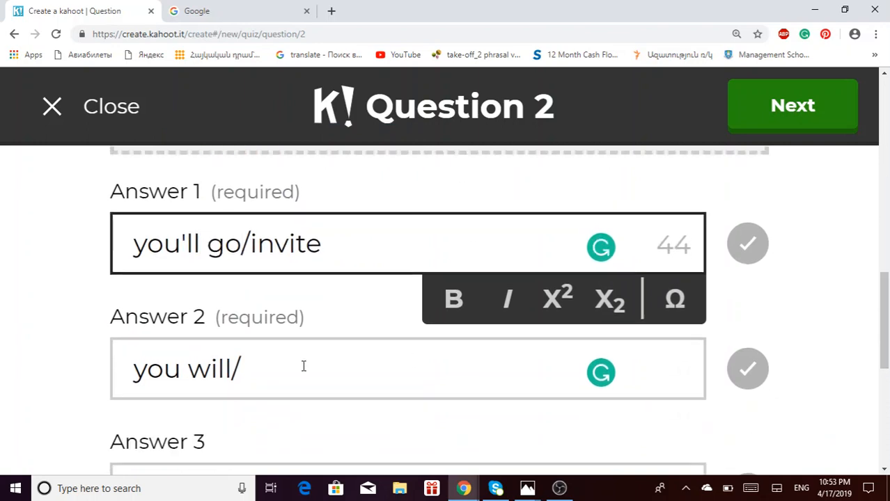
left_click(293, 381)
type("in")
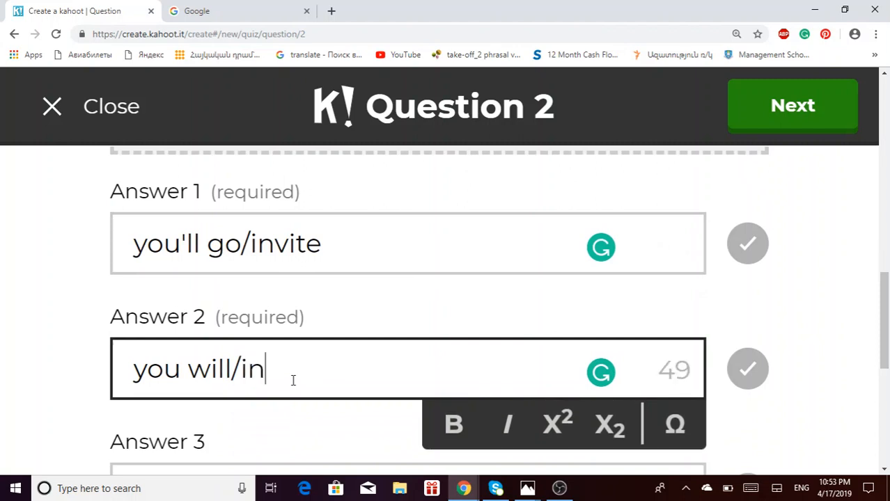
type("vites")
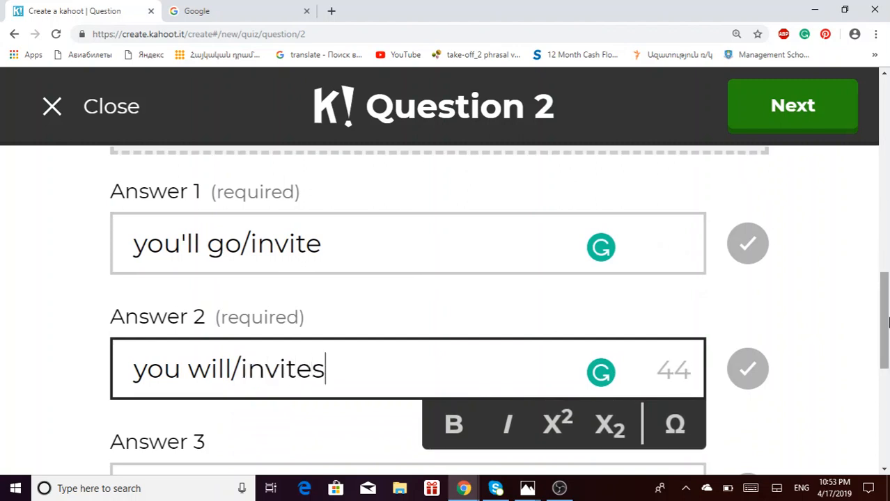
scroll(887, 339, "down", 1)
scroll(886, 339, "down", 1)
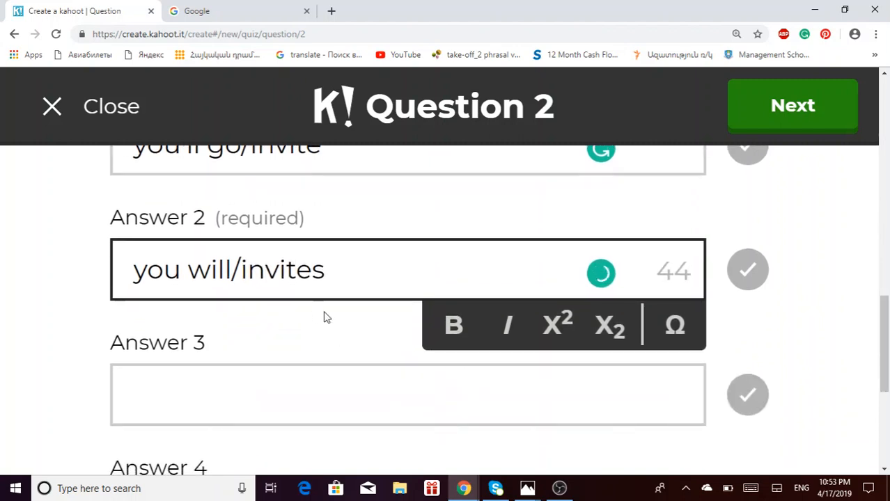
left_click_drag(377, 270, 137, 307)
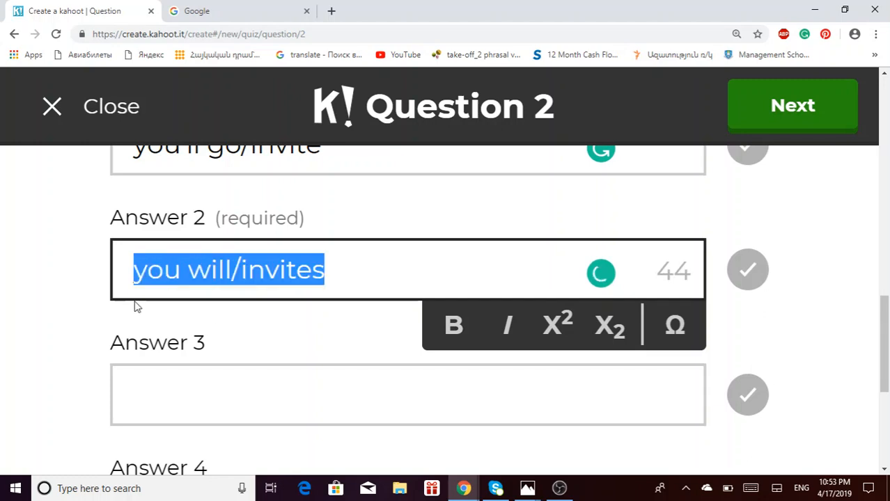
- Move 'you will/invites' to answer 3 with 'go' added, and write 'Will you go/invites' as answer 2
key("ctrl+x")
left_click(185, 393)
key("ctrl+v")
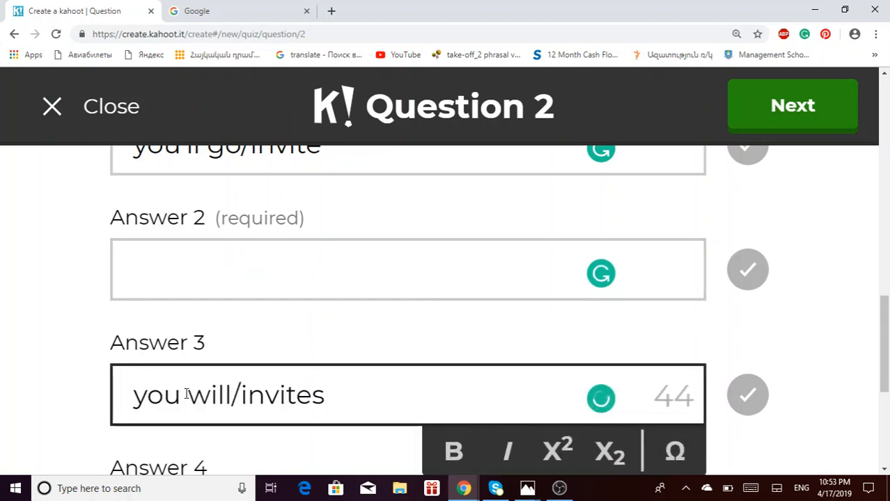
left_click(187, 242)
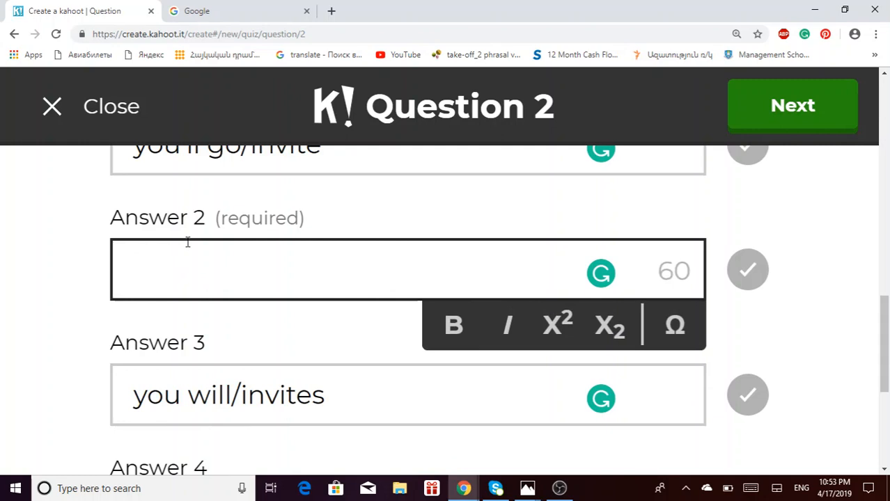
type("Wii")
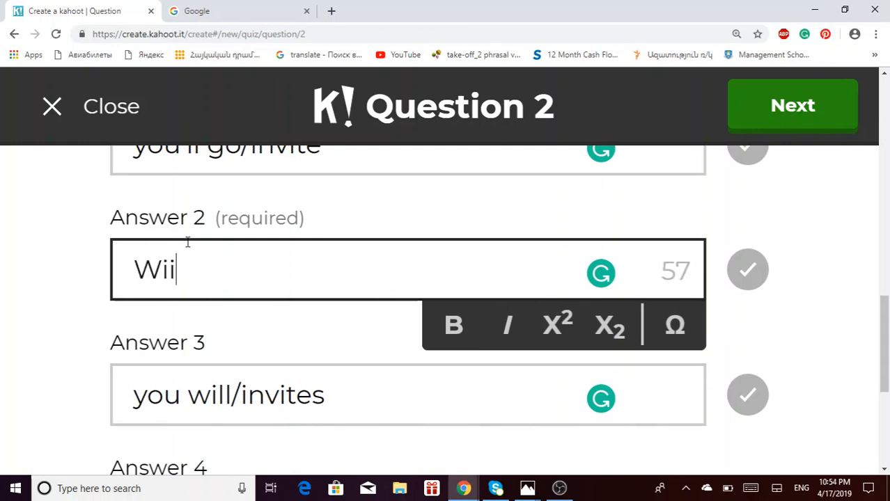
key("BackSpace")
type("ll ")
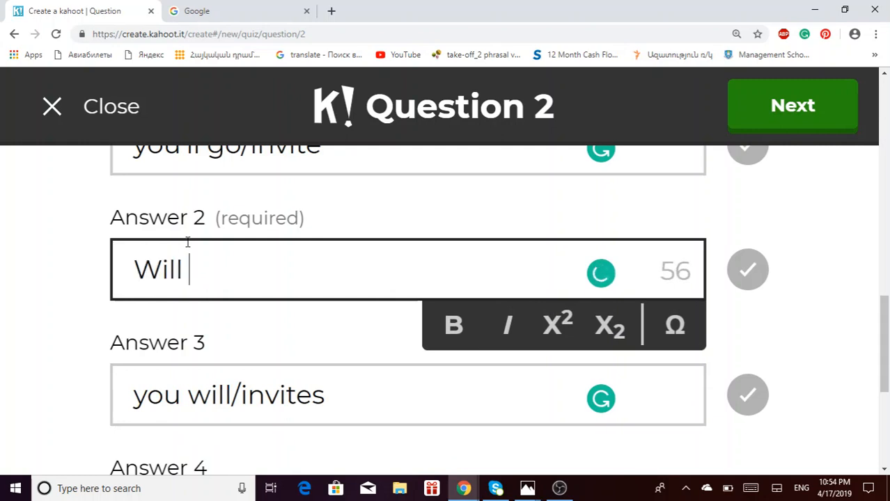
type("you g")
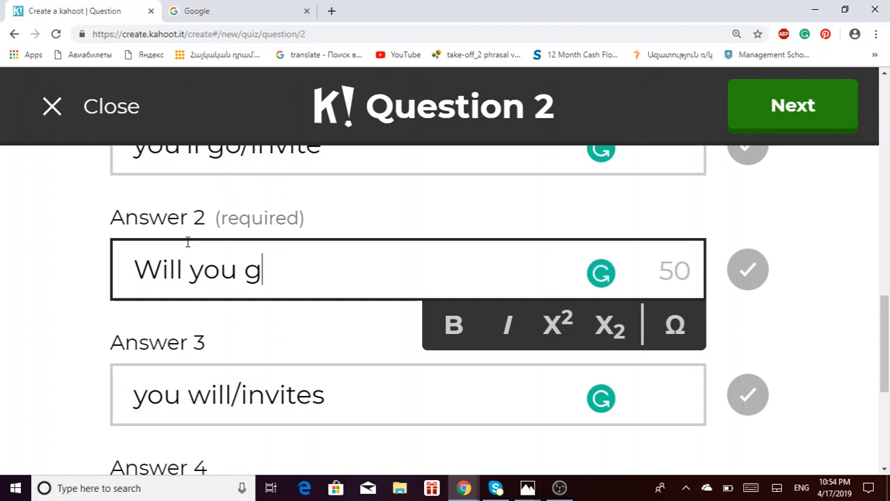
type("o/inv")
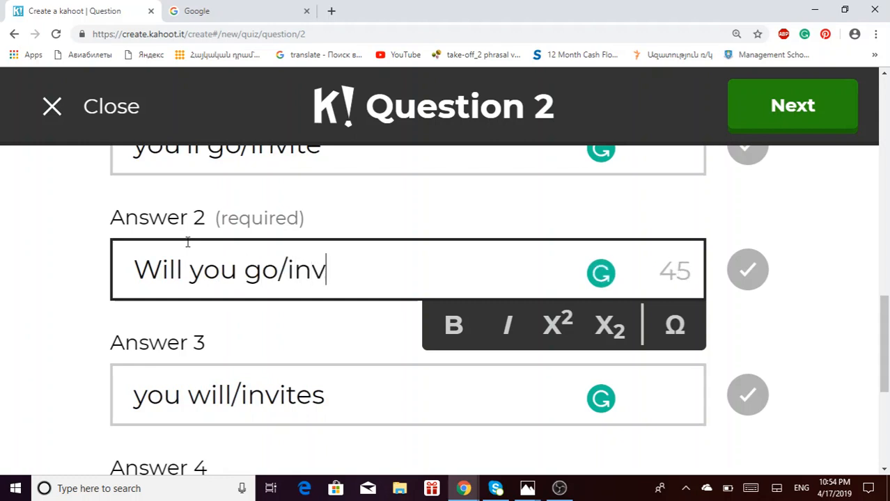
type("ites")
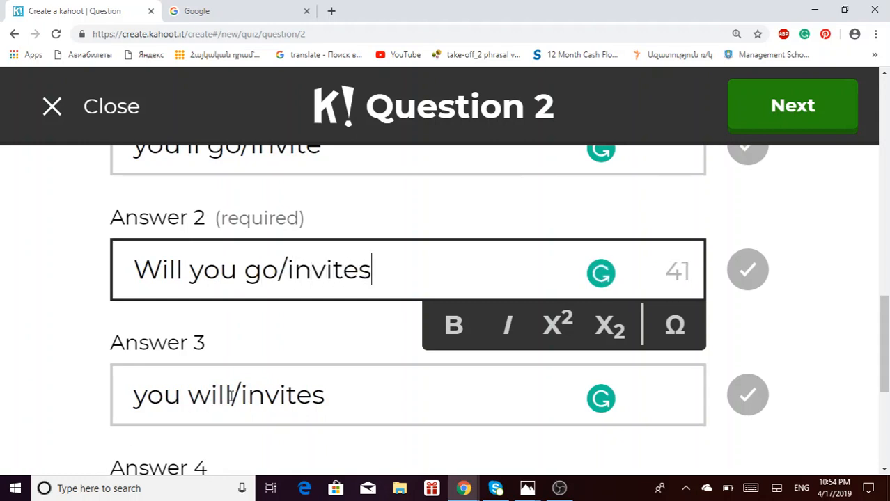
left_click(231, 395)
type("go")
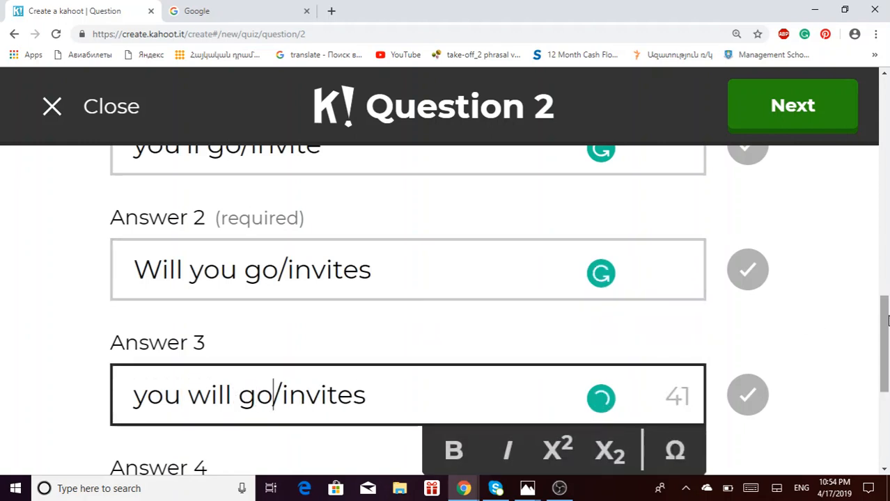
- Fill answer 4 by pasting the earlier answer and editing it with 'does'
scroll(887, 320, "down", 3)
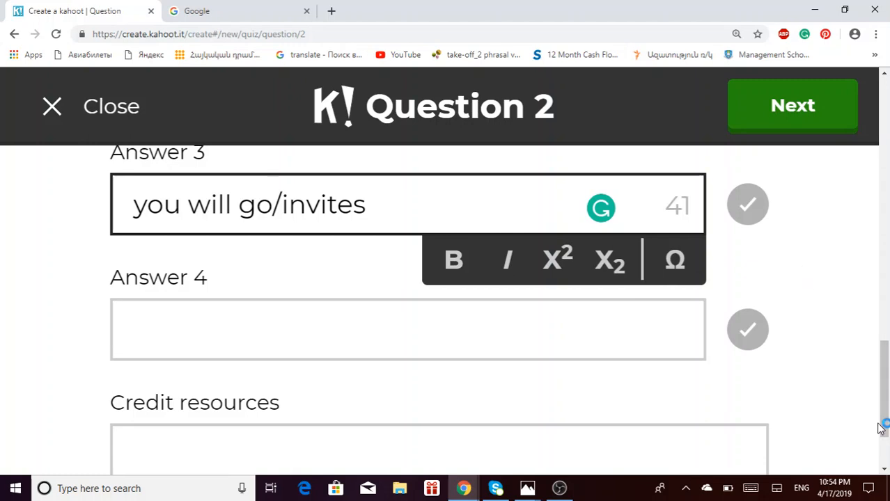
scroll(881, 418, "up", 2)
left_click_drag(390, 211, 3, 223)
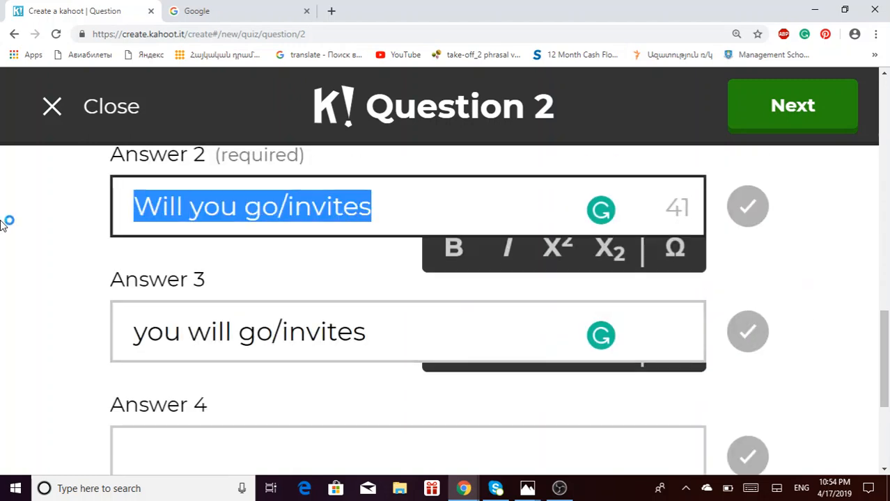
left_click(209, 447)
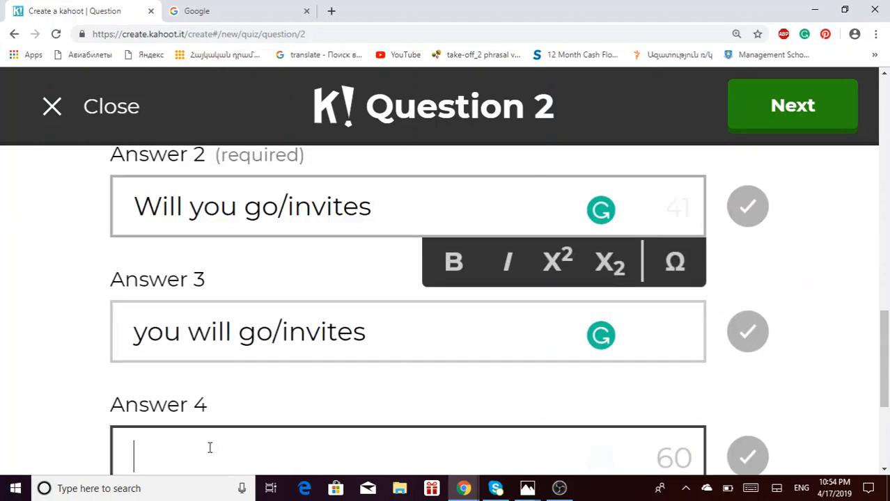
key("ctrl+v")
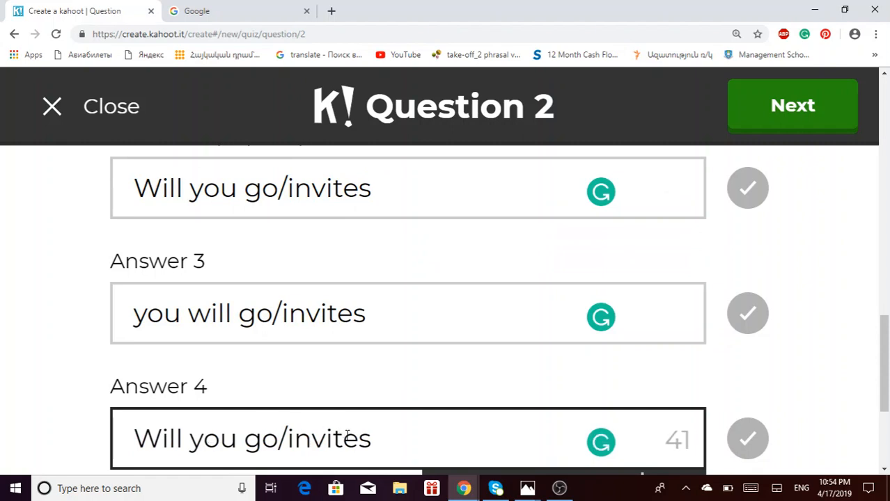
type("does")
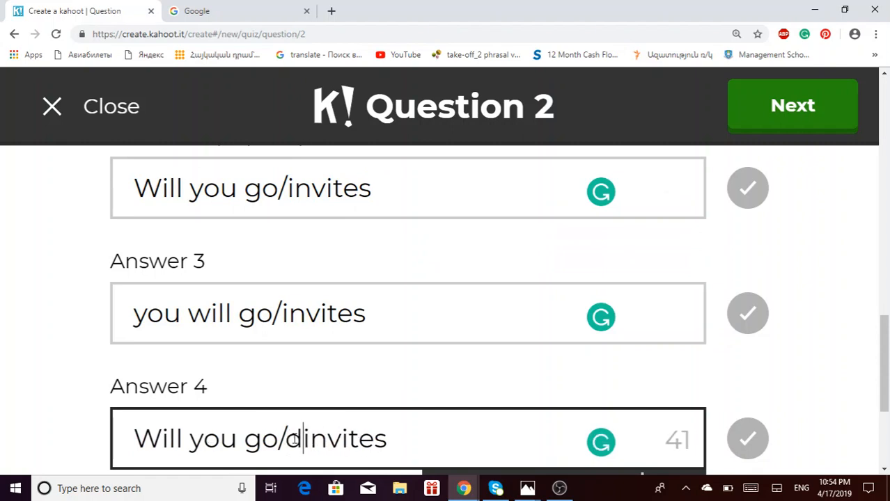
key("Right")
key("Right")
key("Right")
key("Right")
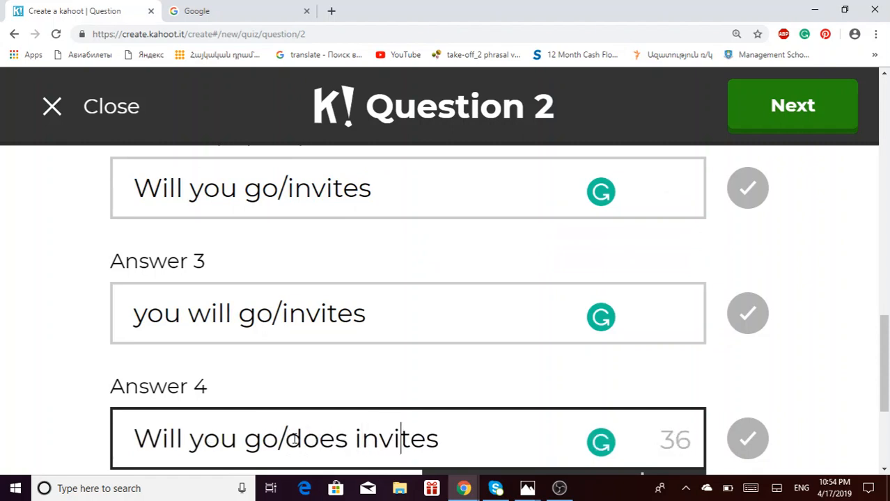
key("Delete")
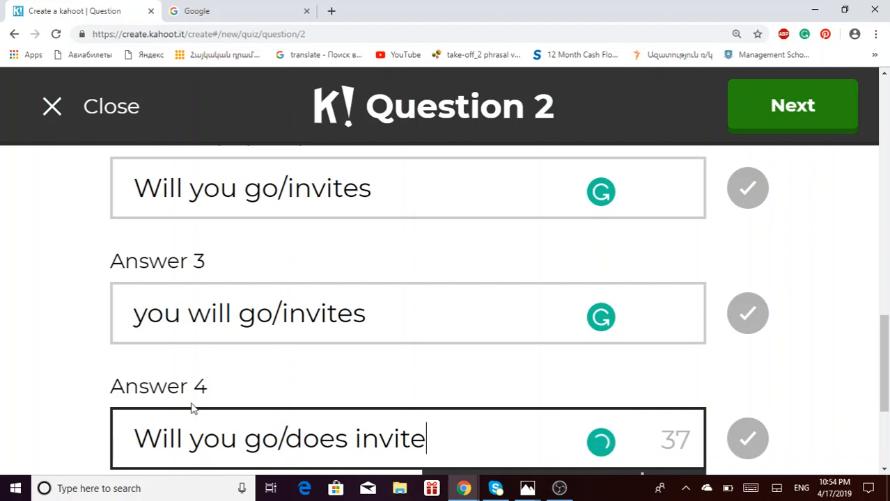
type("s")
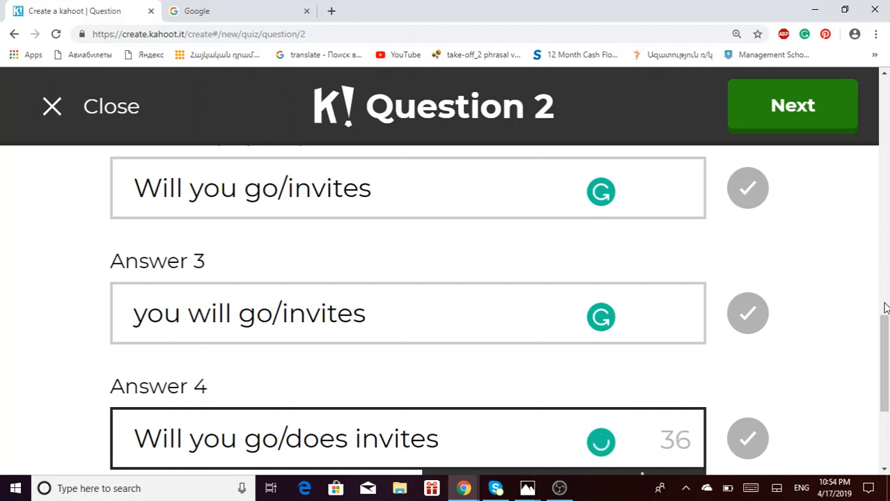
- Mark 'Will you go/invites' correct and save and publish the quiz
left_click(754, 198)
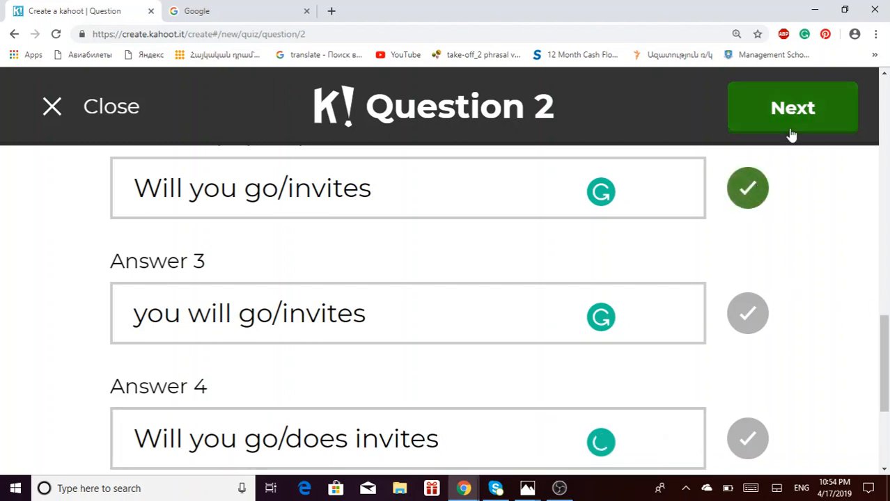
left_click(790, 113)
left_click(790, 113)
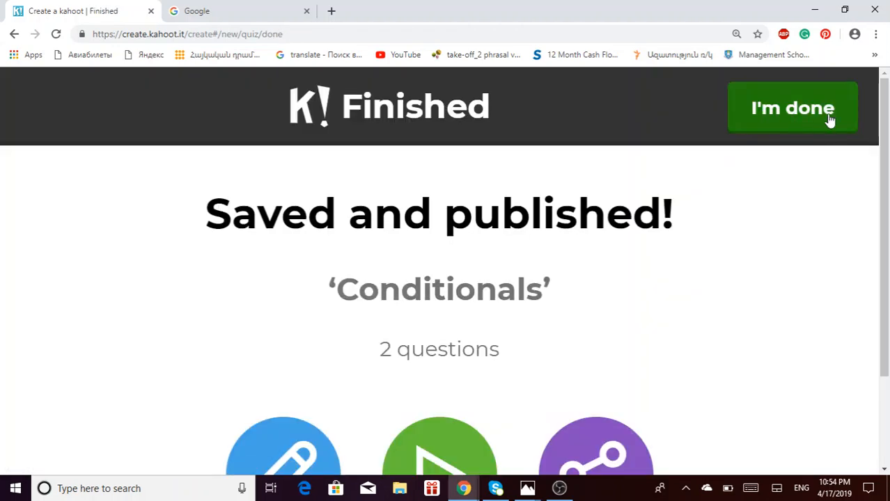
- Close the publish confirmation and open the Conditionals quiz's details from My Kahoots
left_click_drag(884, 128, 887, 182)
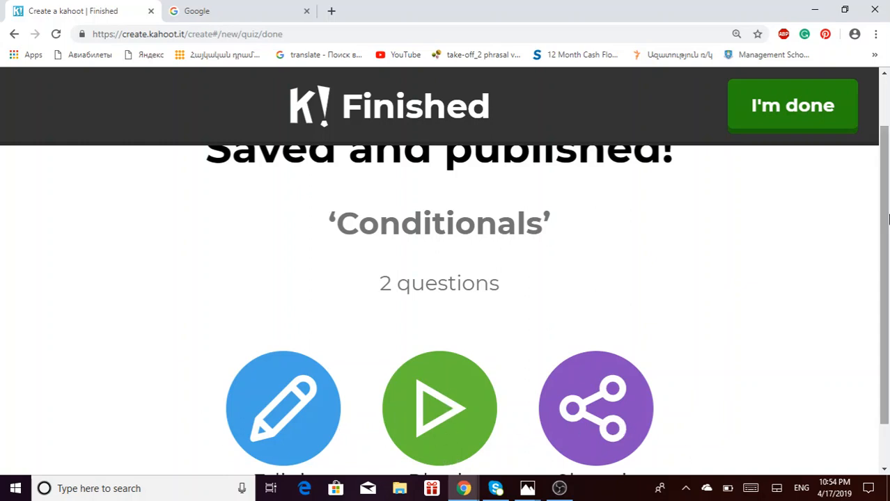
left_click_drag(886, 173, 887, 125)
left_click(792, 111)
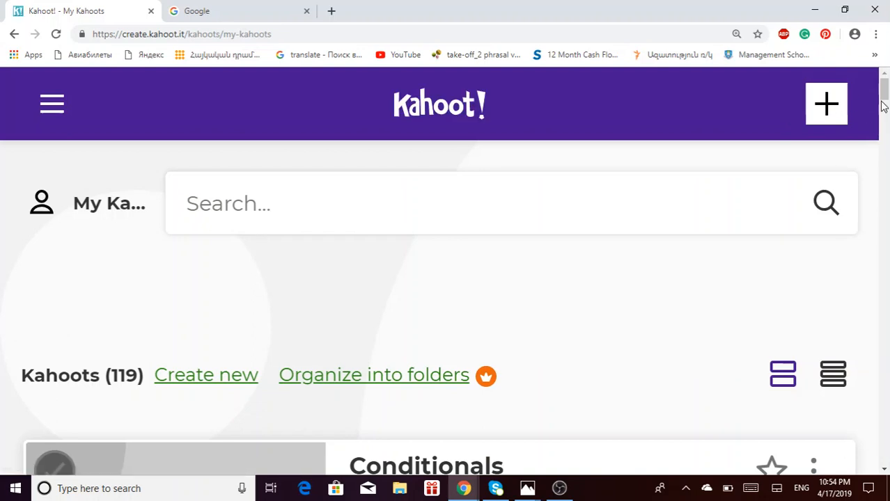
left_click_drag(885, 100, 886, 109)
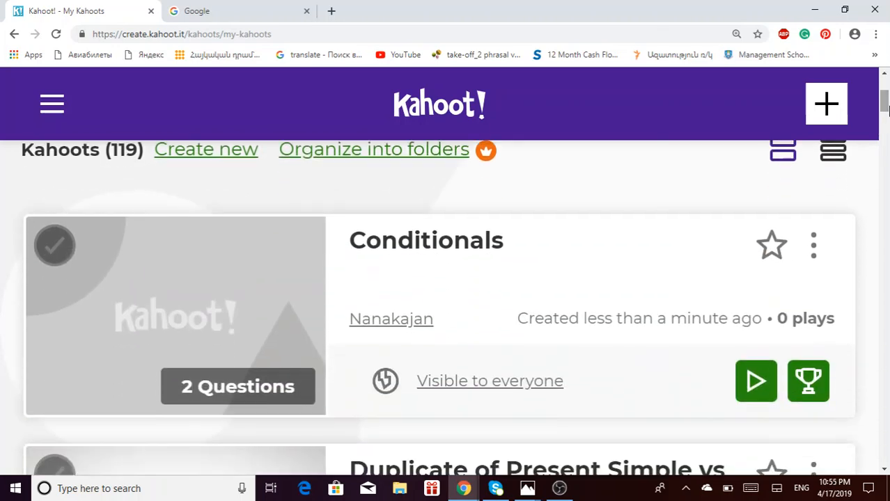
left_click(424, 249)
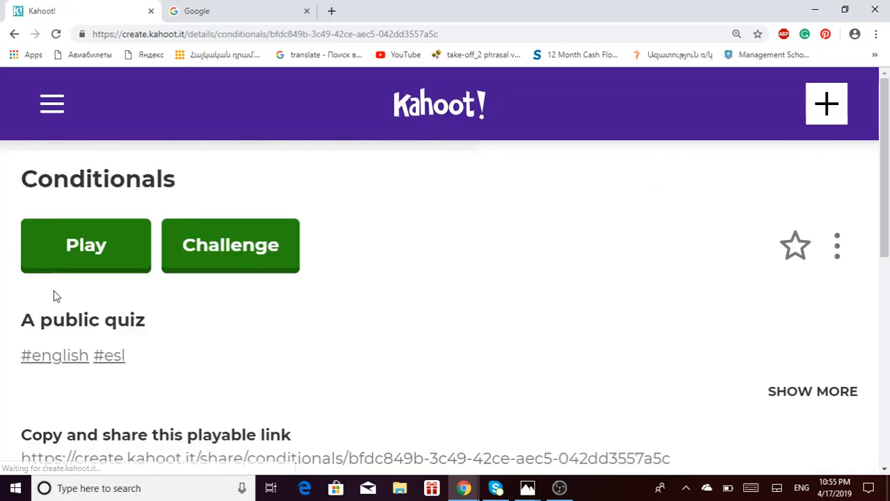
- Play the Conditionals quiz in Classic player-vs-player mode to open its game lobby
left_click(143, 233)
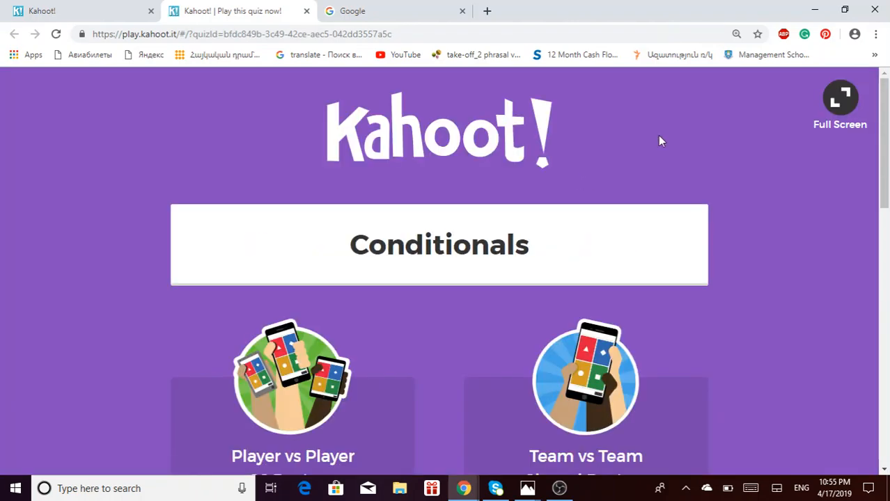
scroll(884, 118, "down", 2)
left_click(591, 401)
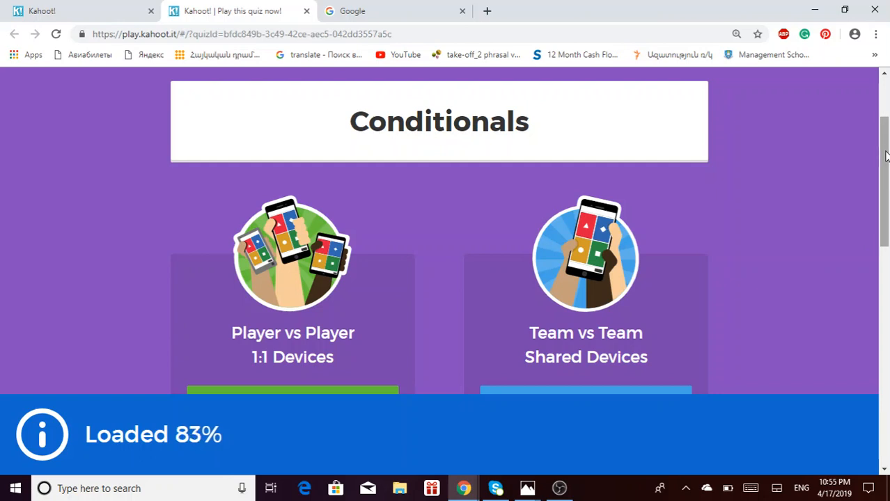
scroll(872, 243, "down", 2)
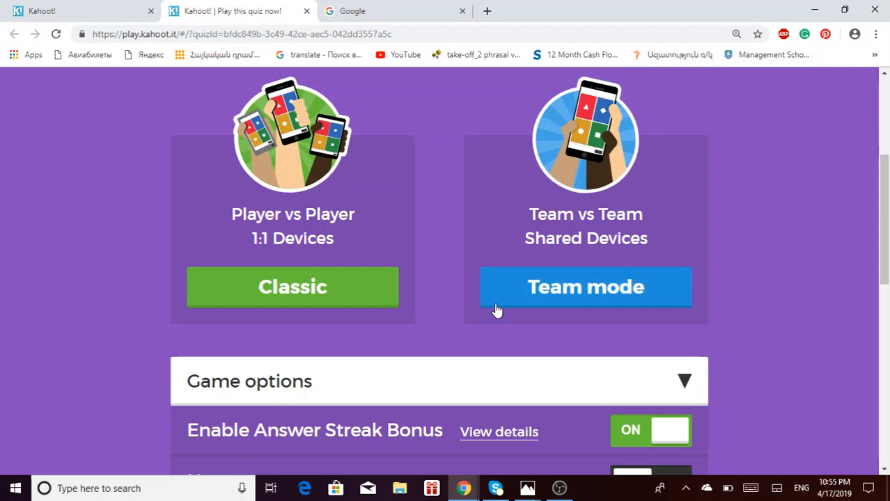
left_click(366, 303)
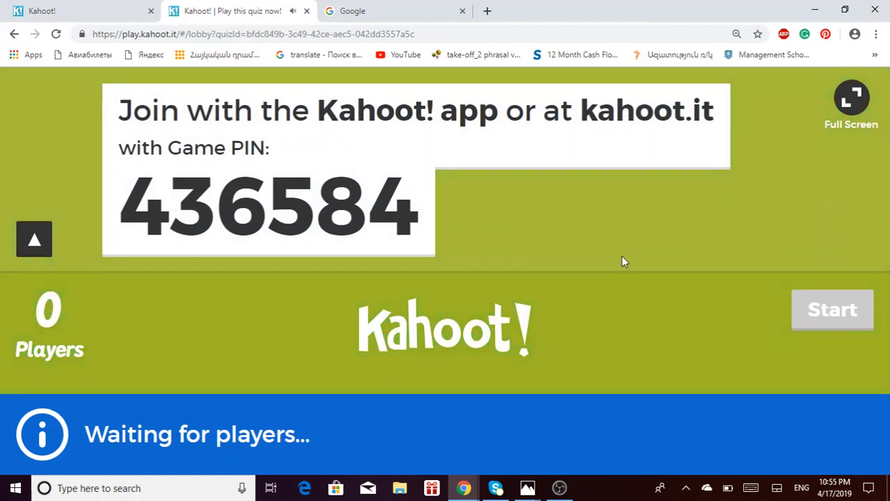
- Toggle the lobby full screen on and off, then mute the speakers from the system tray
left_click(851, 99)
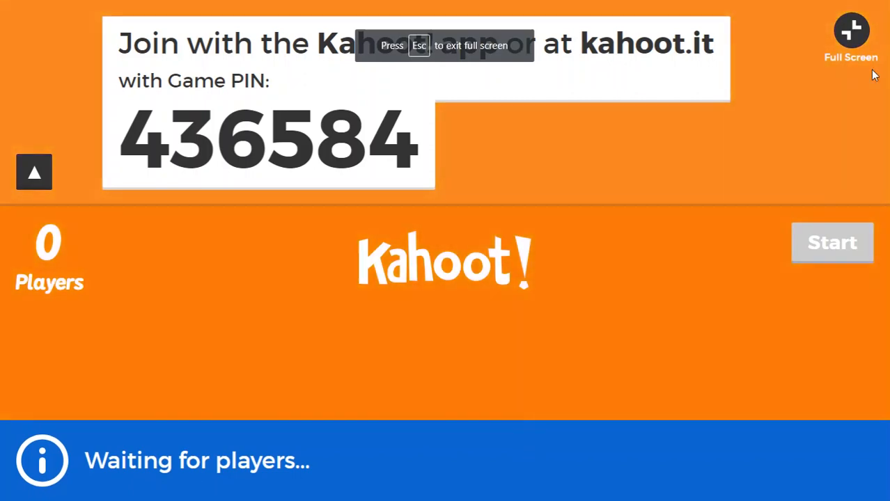
left_click(851, 31)
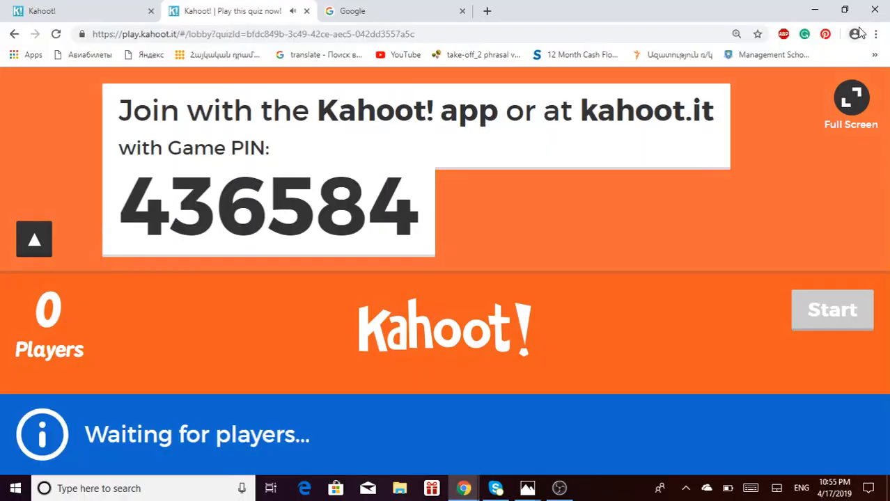
left_click(685, 488)
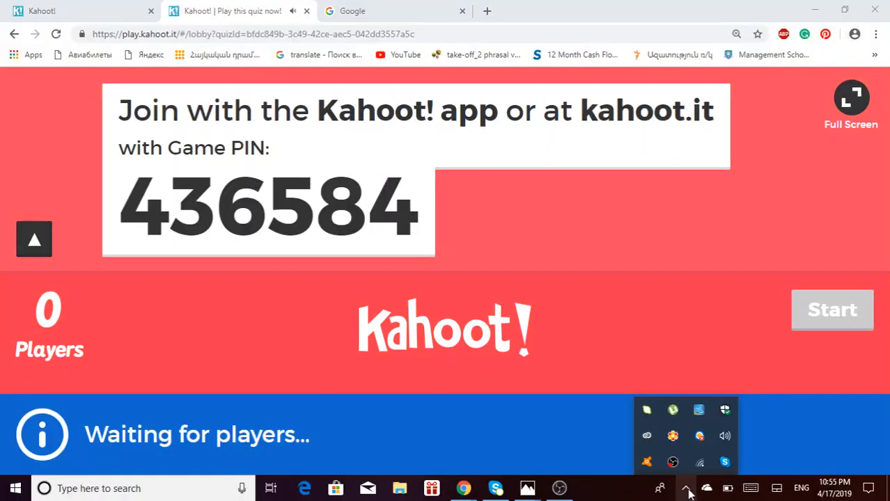
left_click(723, 437)
left_click(677, 457)
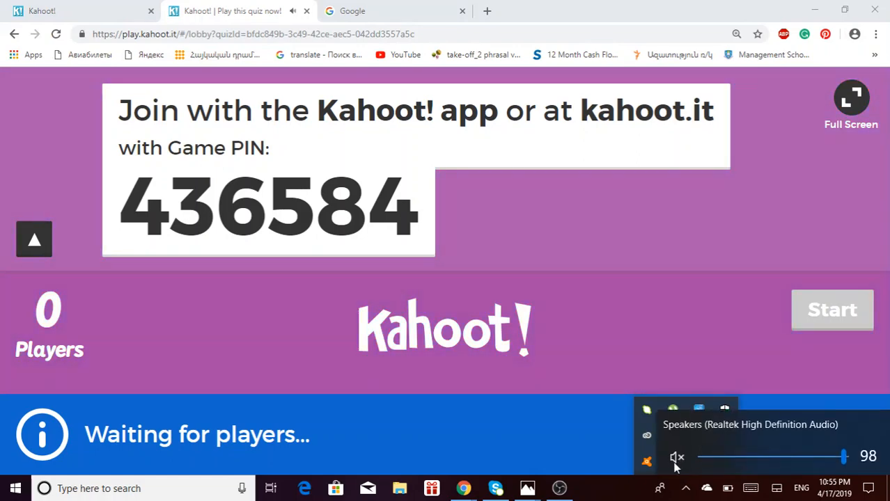
left_click(650, 327)
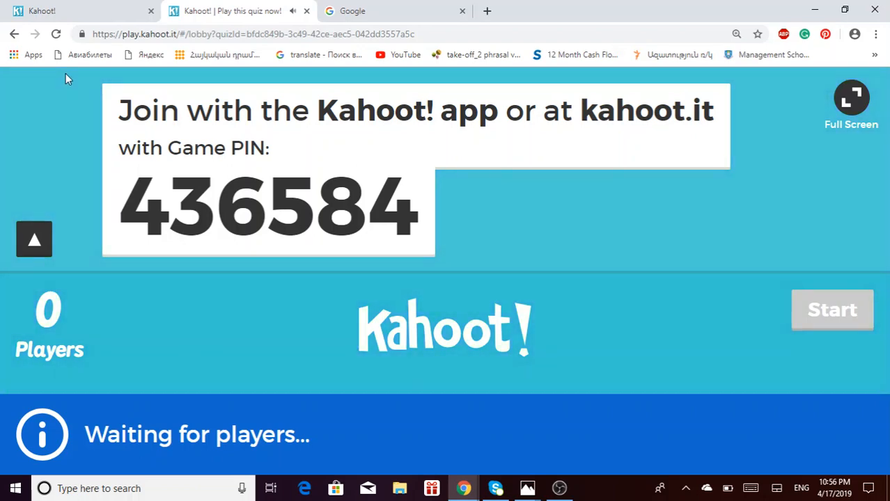
- Open kahoot.it in a new tab and enter the game PIN copied from the host lobby
left_click(489, 12)
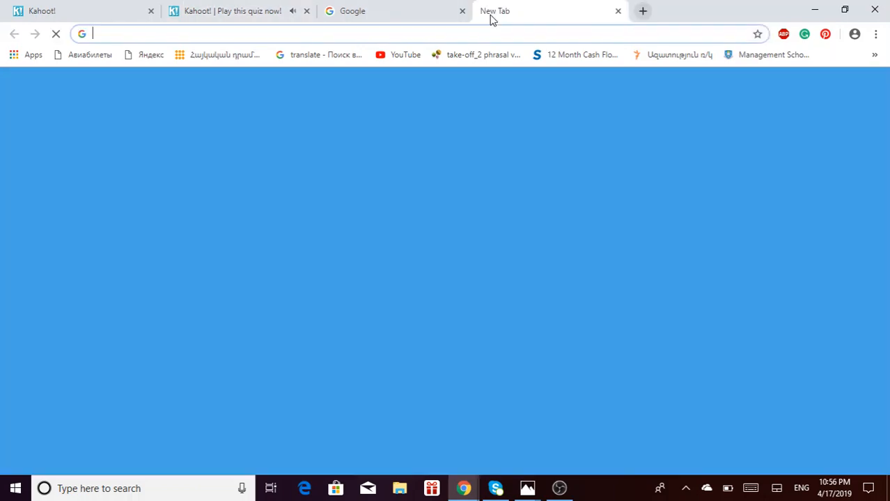
type("kahoot.it")
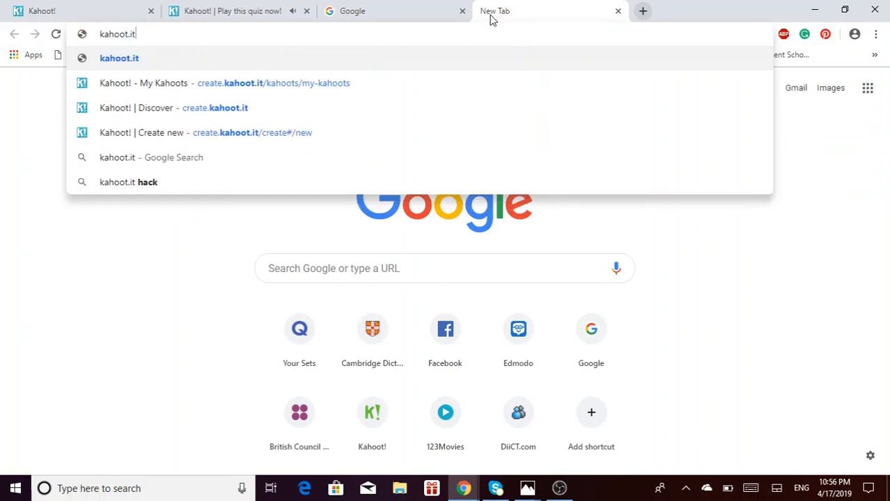
key("Return")
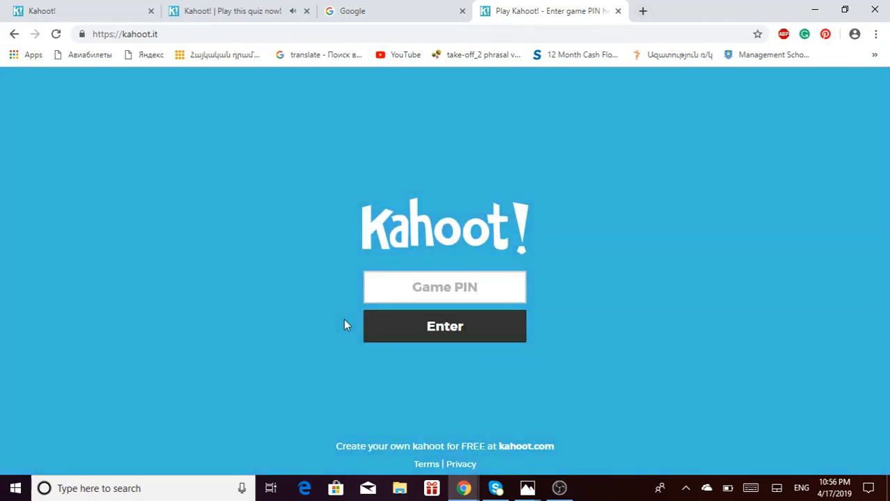
left_click(470, 287)
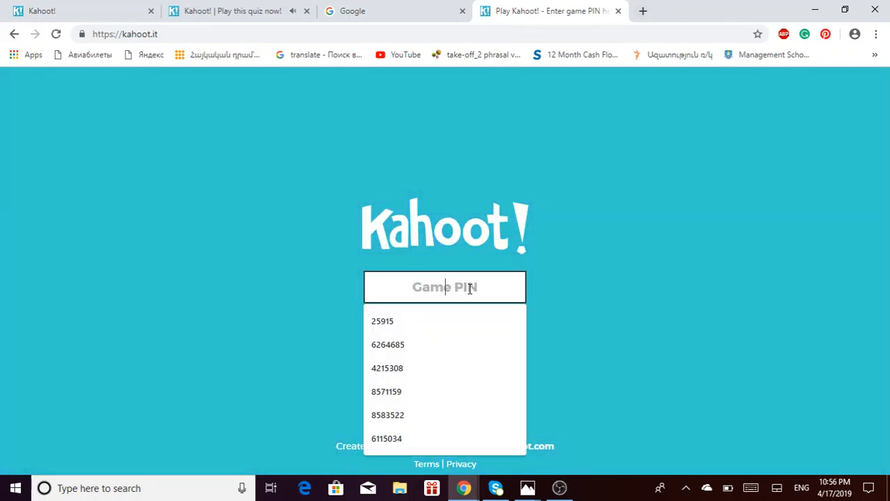
left_click(234, 16)
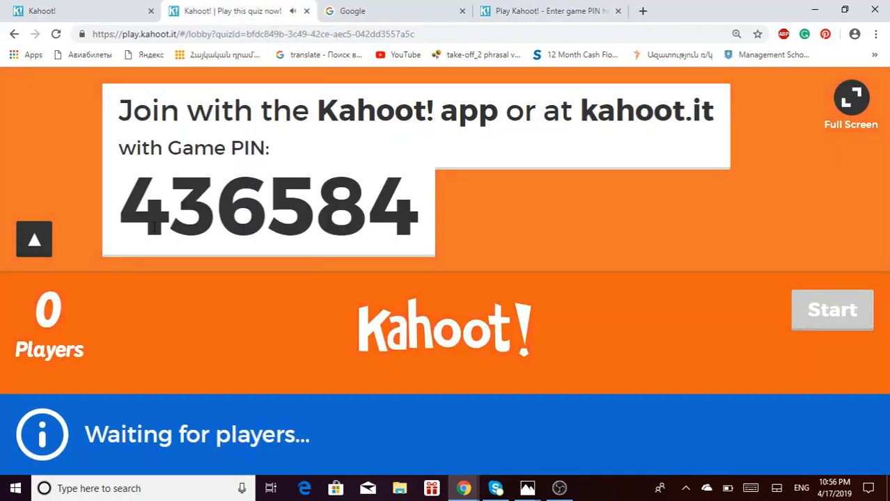
left_click_drag(134, 232, 404, 225)
key("ctrl+c")
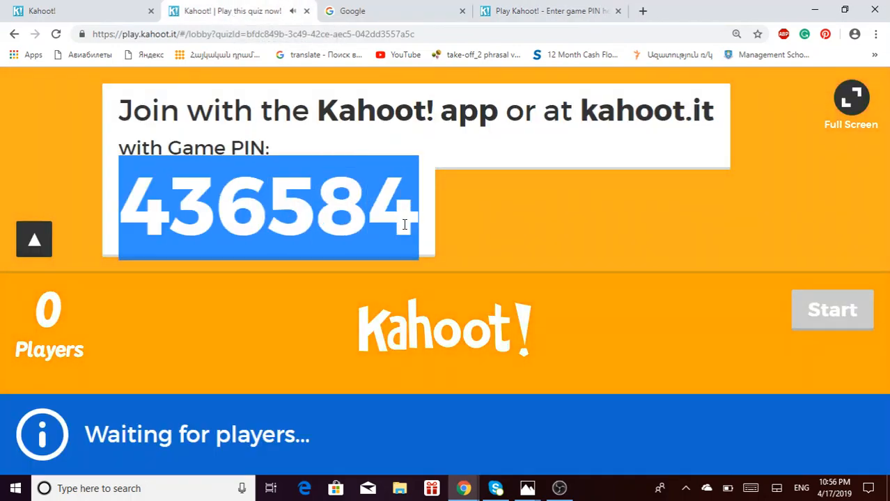
left_click(566, 13)
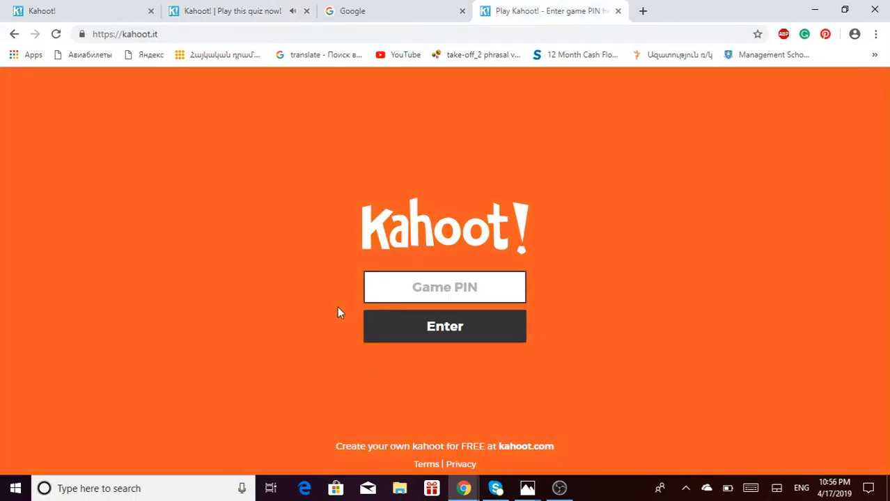
key("ctrl+v")
left_click(449, 326)
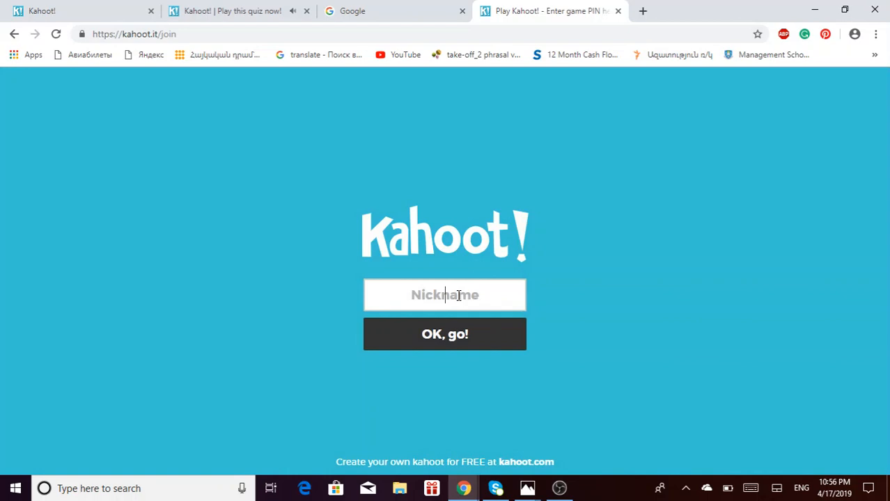
- Join the game with a saved nickname suggestion, then return to the host lobby tab
left_click(459, 296)
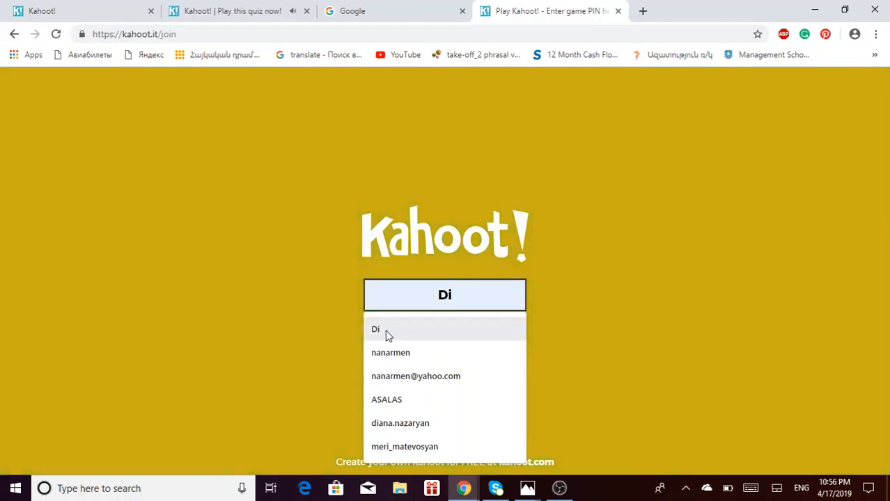
left_click(444, 330)
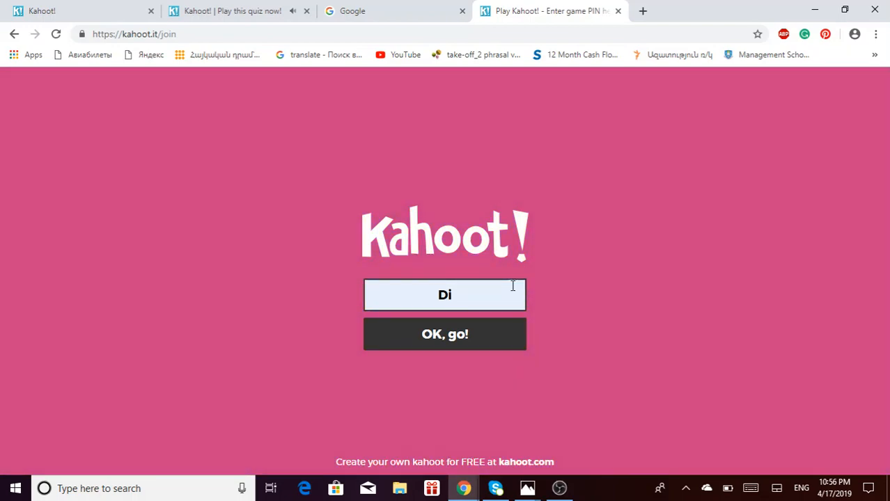
left_click(486, 294)
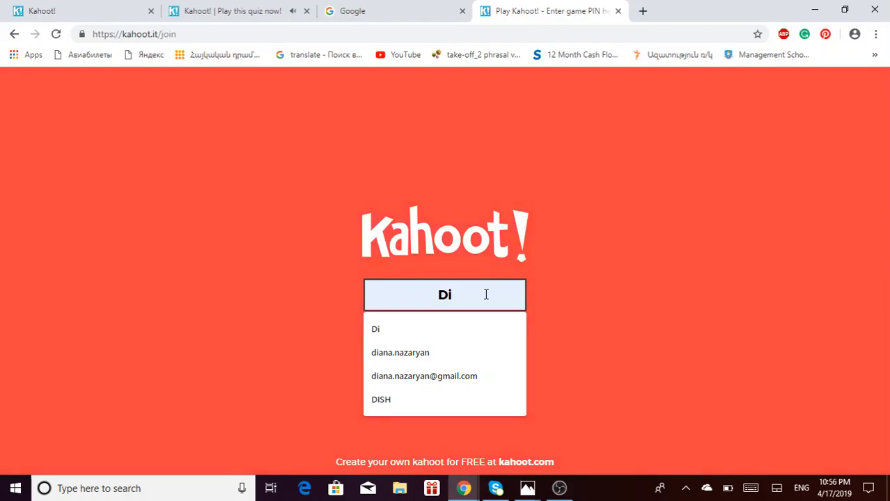
left_click(652, 258)
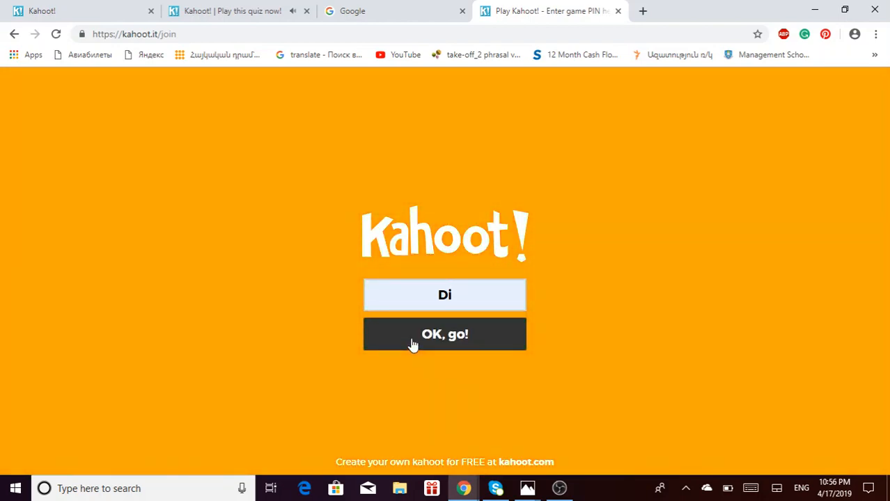
left_click(412, 344)
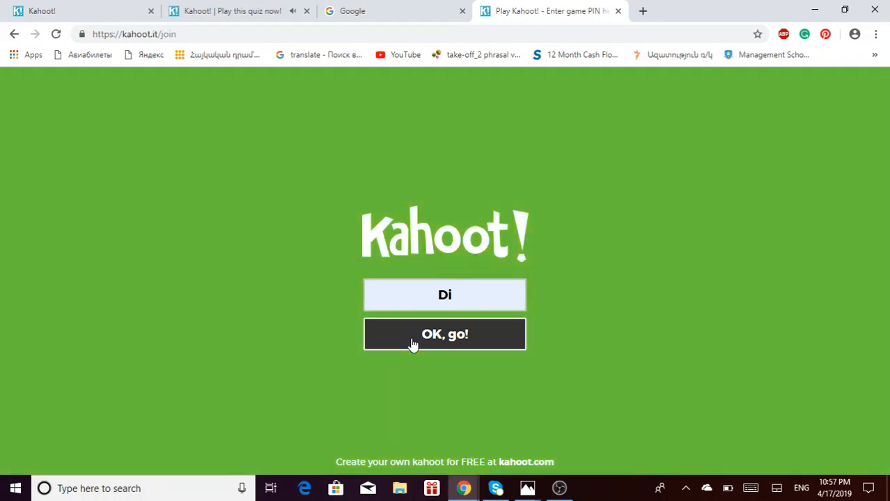
left_click(233, 15)
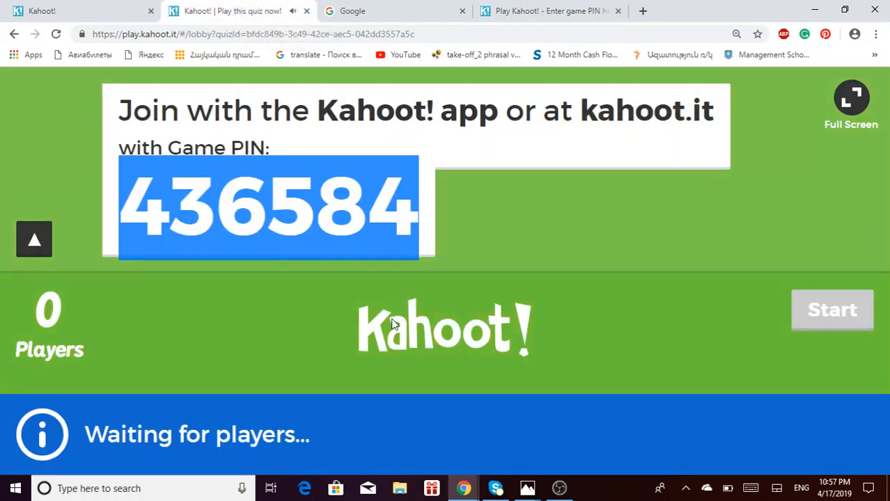
- Start the Conditionals game for the one joined player
left_click(209, 320)
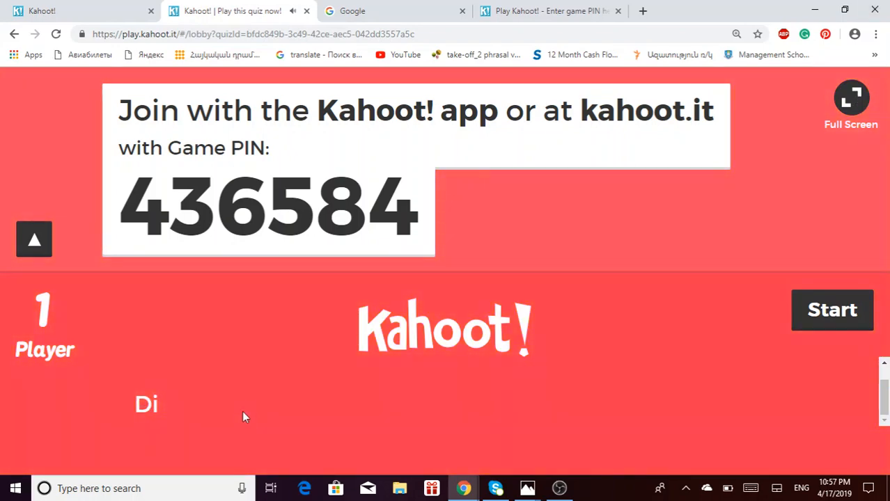
mouse_move(145, 415)
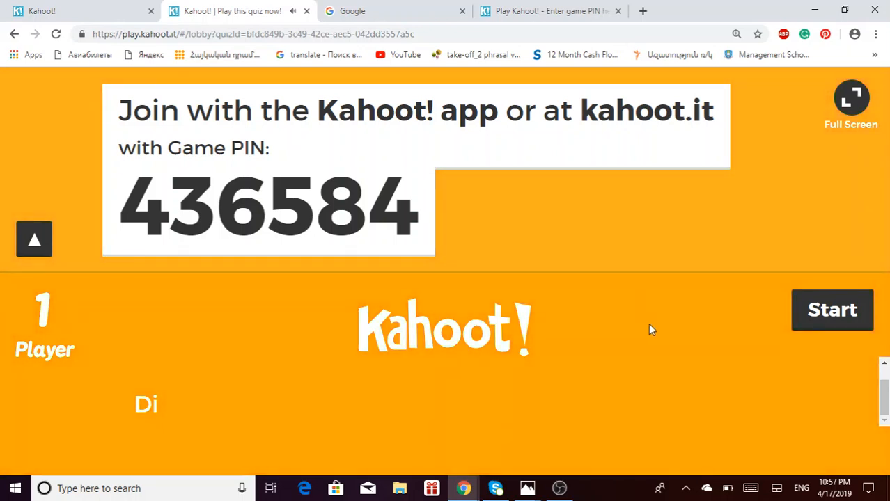
left_click(838, 322)
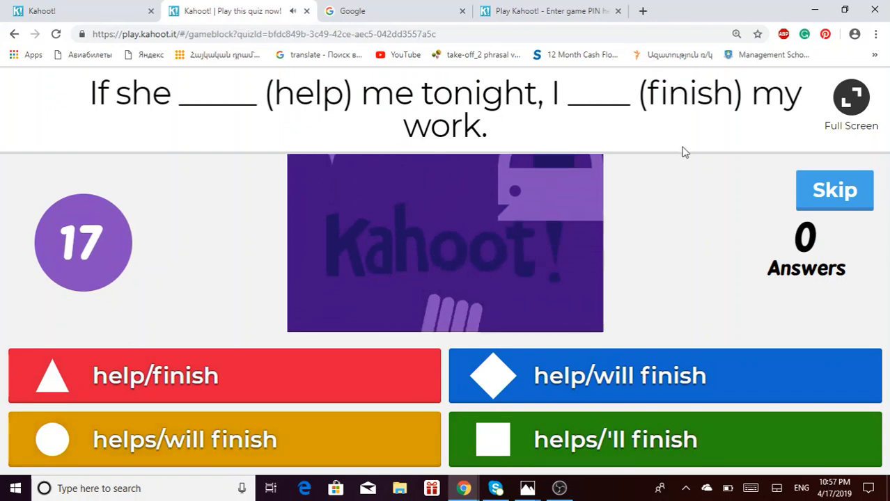
- As the player, answer Question 1 with the green helps/'ll finish option
left_click(516, 14)
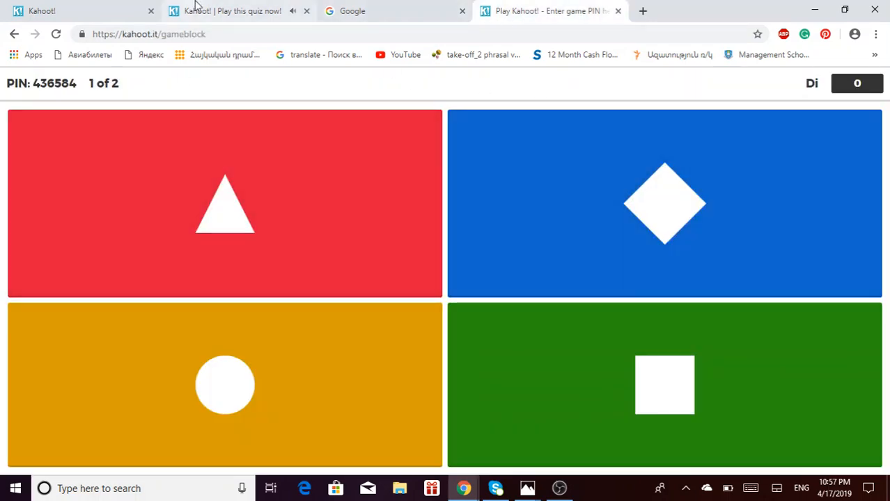
left_click(198, 8)
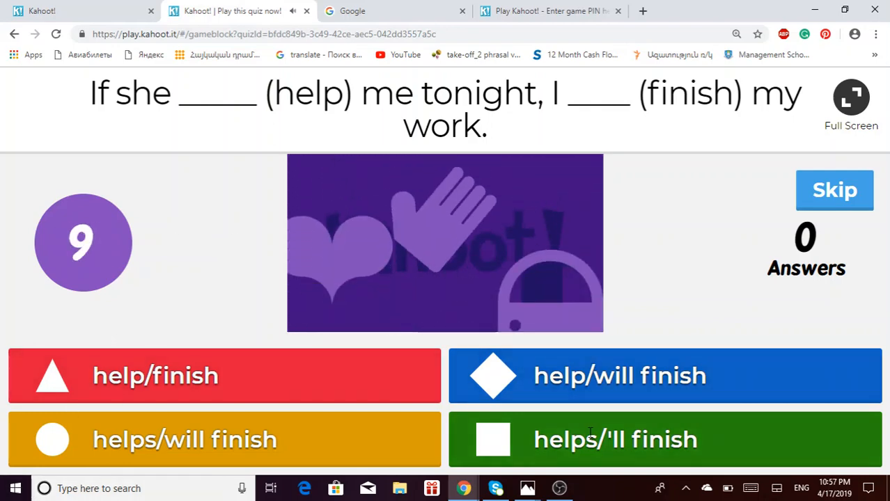
left_click(550, 12)
left_click(645, 383)
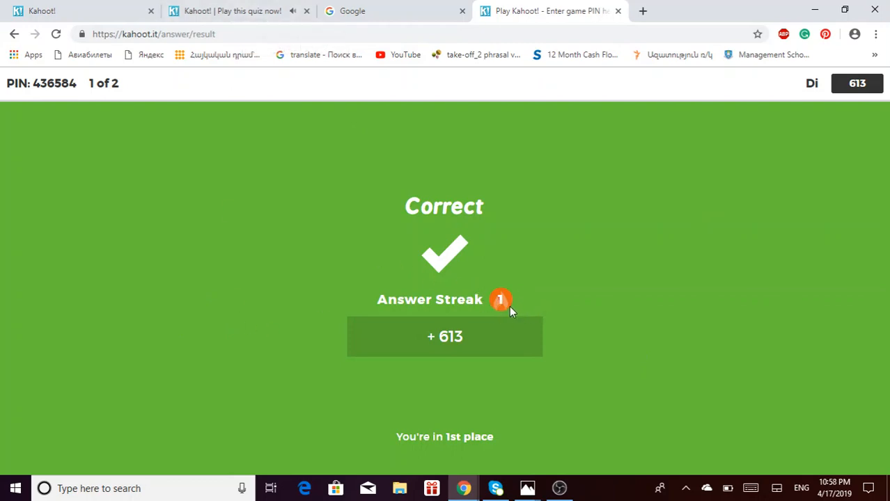
- On the host, advance through the Question 1 results and scoreboard to Question 2
left_click(206, 11)
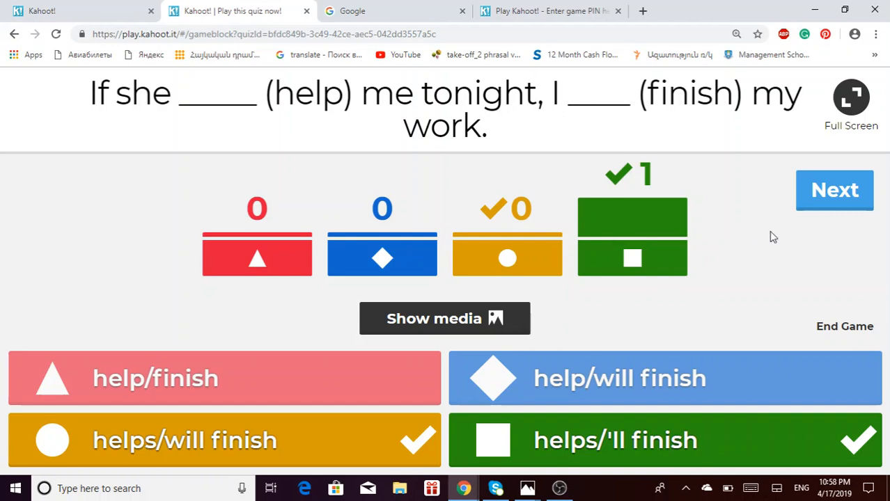
left_click(822, 189)
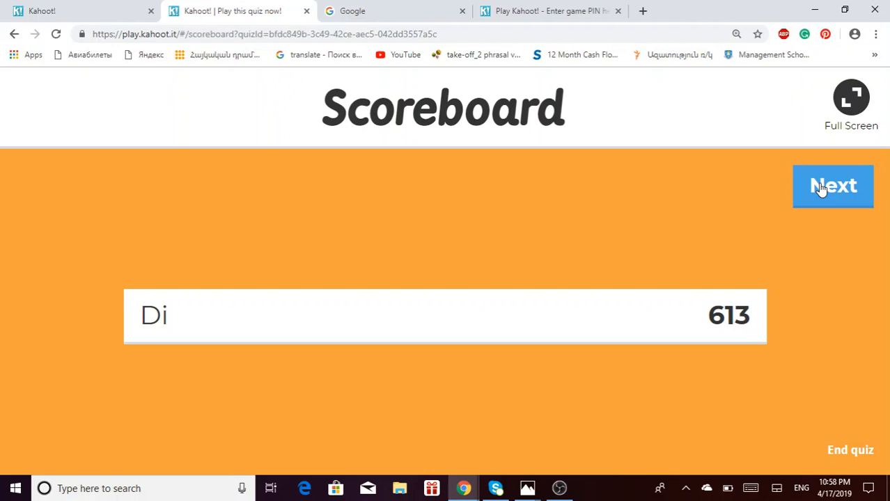
mouse_move(622, 305)
left_click(819, 192)
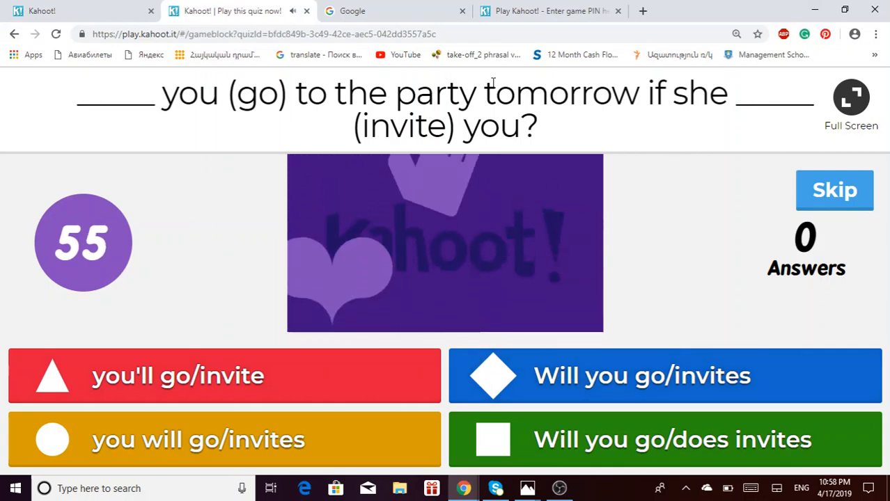
- As the player, answer Question 2 with you'll go/invite, then view the host's results
left_click(547, 10)
left_click(369, 323)
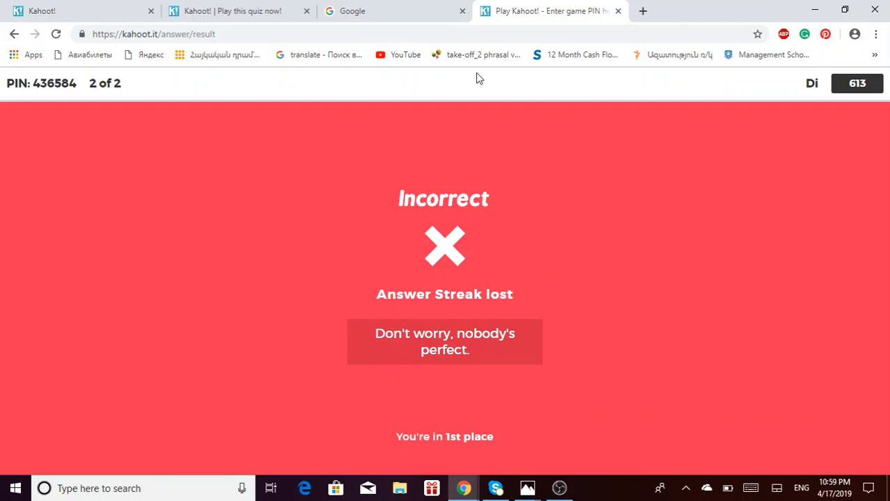
left_click(252, 14)
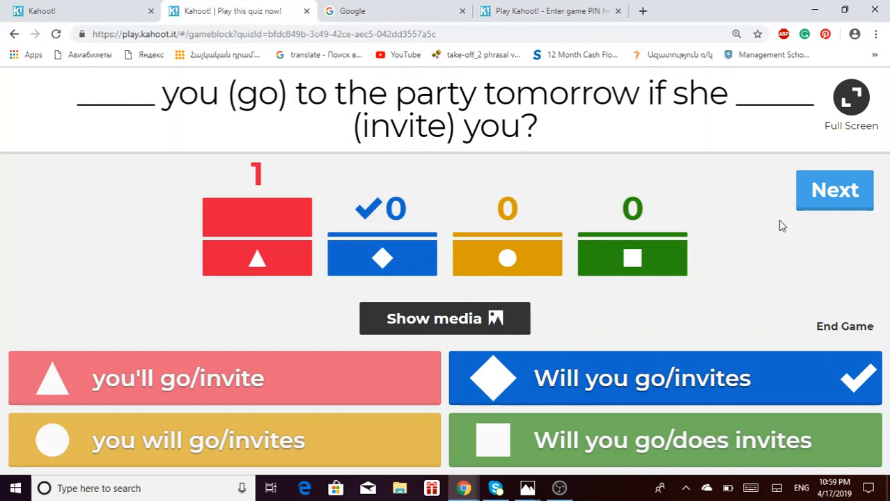
- Advance from the Question 2 results to the final Podium
left_click(812, 200)
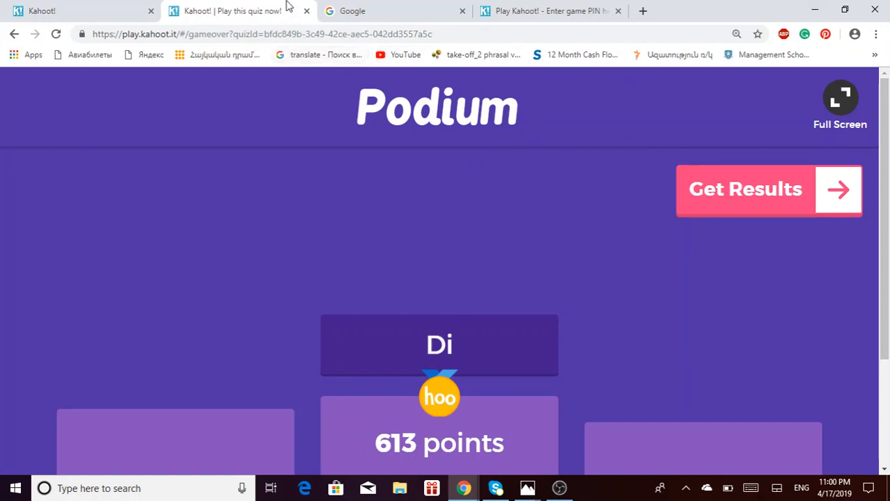
- Open My Kahoots from the navigation menu and scroll through its 119 kahoots
left_click(497, 21)
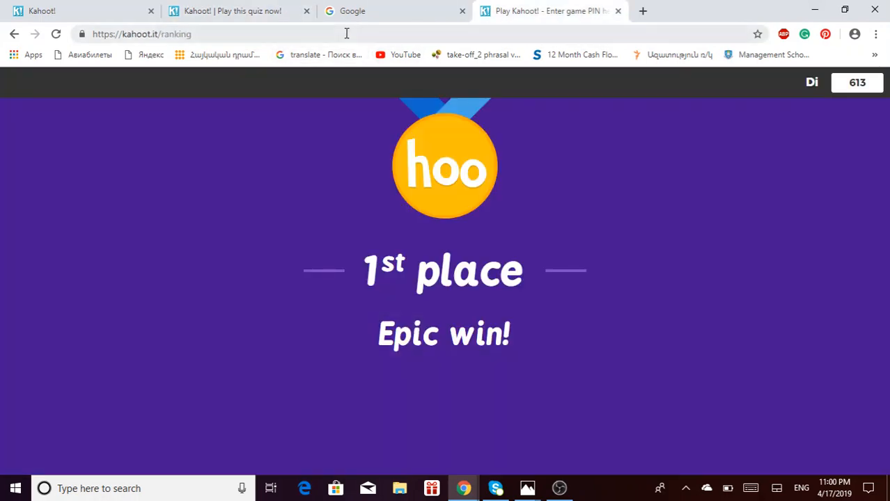
left_click(272, 22)
left_click(97, 18)
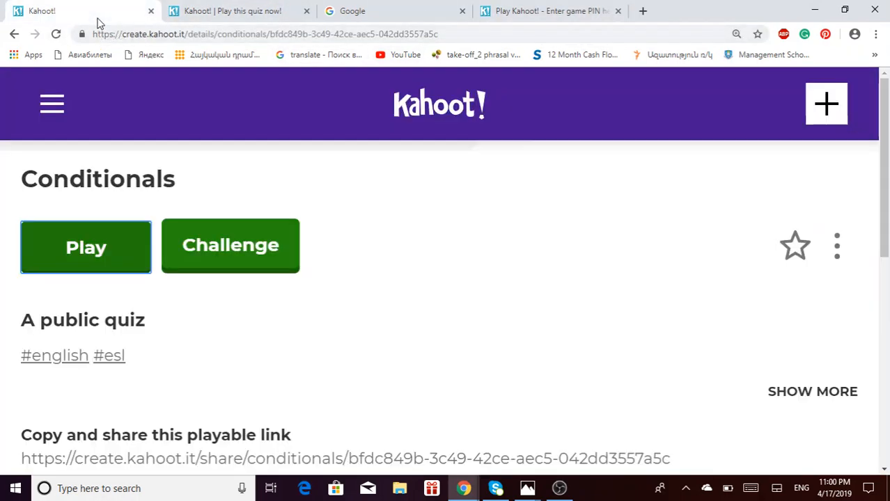
left_click(59, 111)
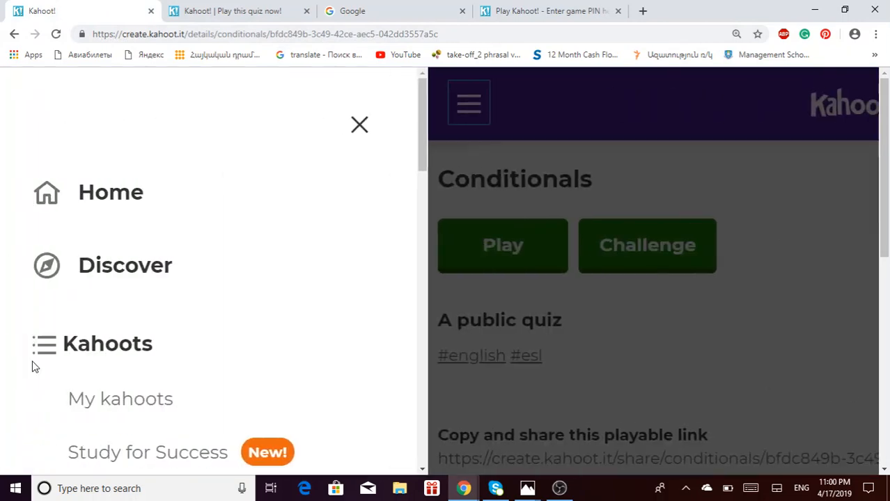
left_click(142, 404)
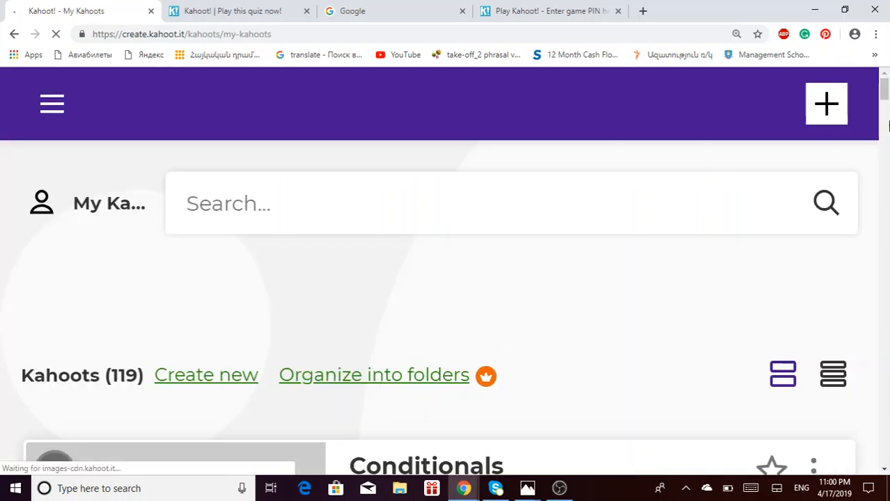
scroll(886, 119, "down", 6)
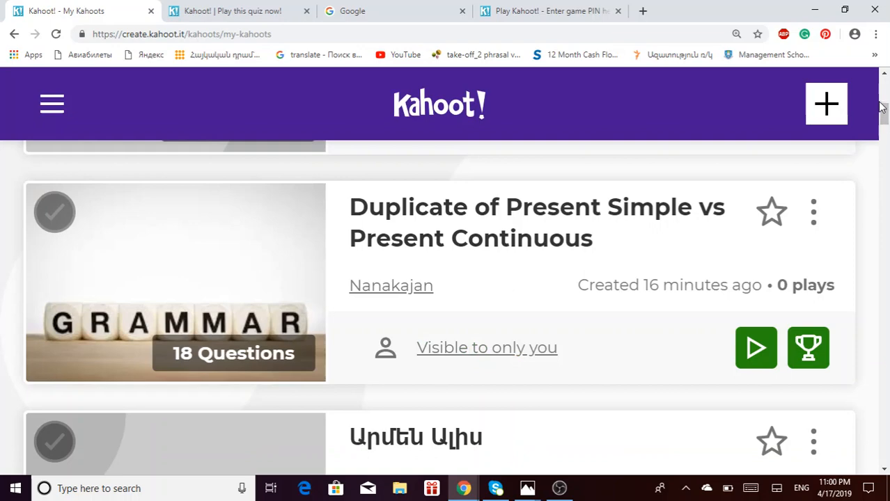
left_click_drag(887, 118, 885, 180)
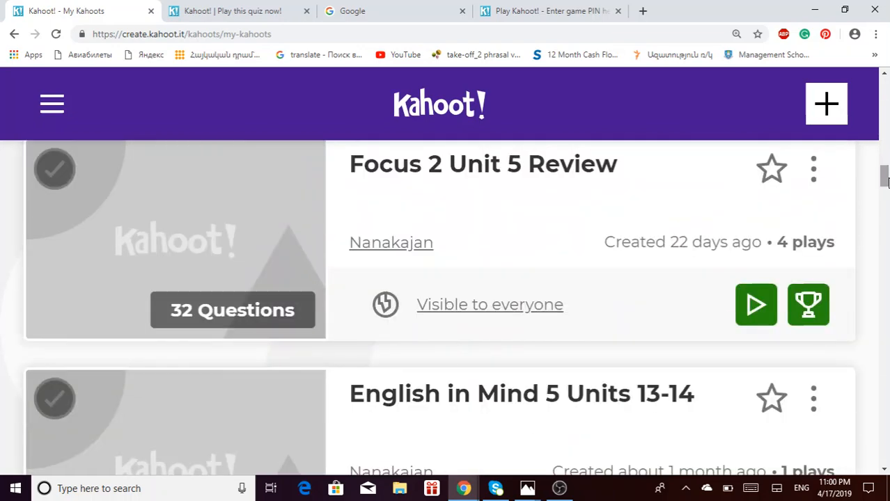
left_click_drag(885, 180, 885, 80)
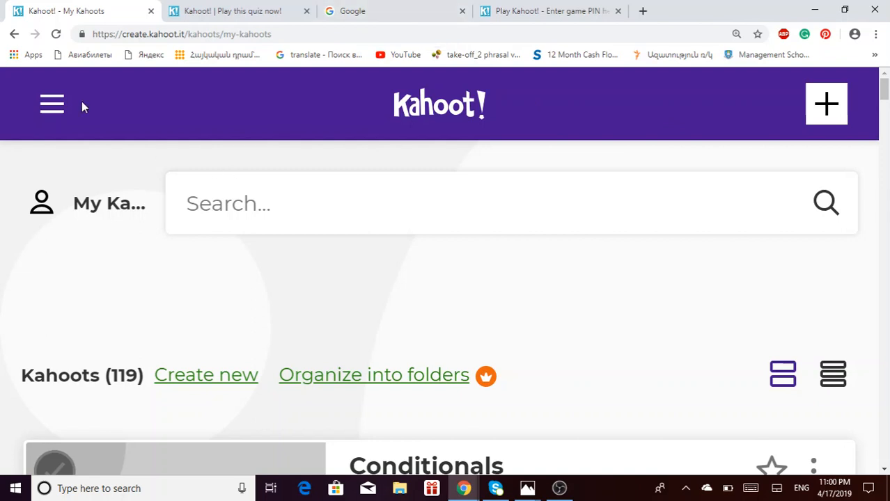
- Add a blank browser tab, then return to My Kahoots and reopen the navigation menu
left_click(209, 11)
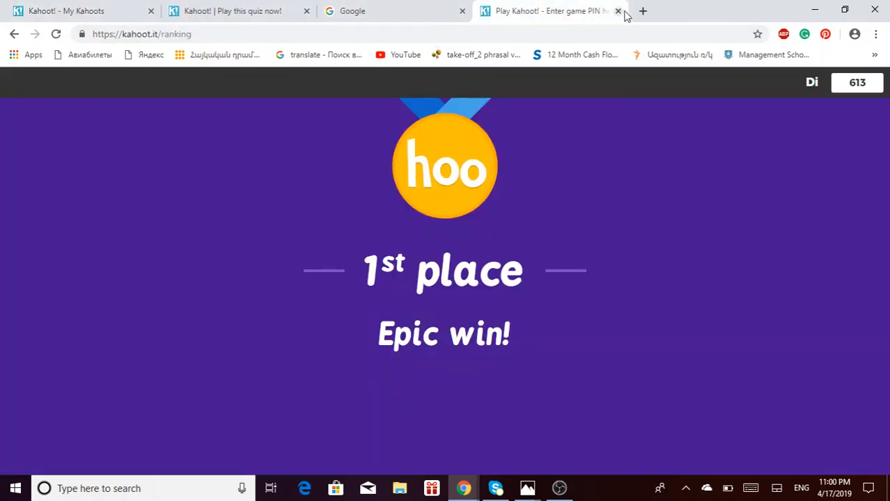
left_click(643, 11)
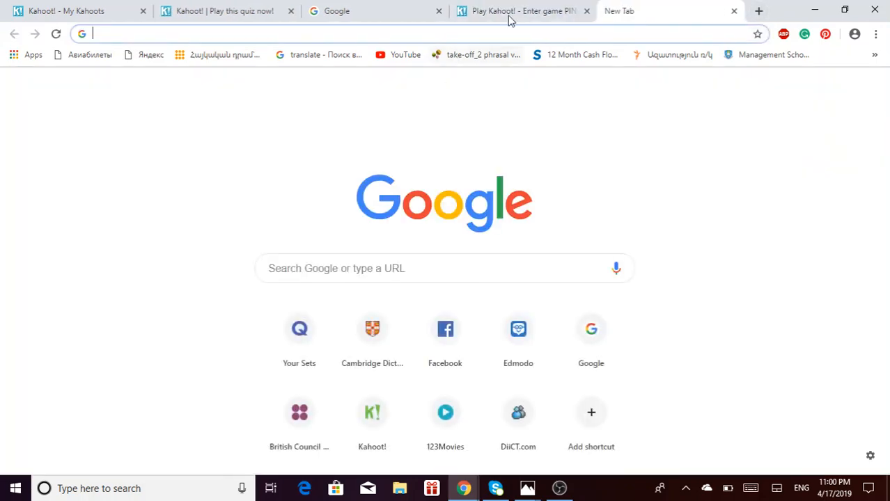
left_click(516, 11)
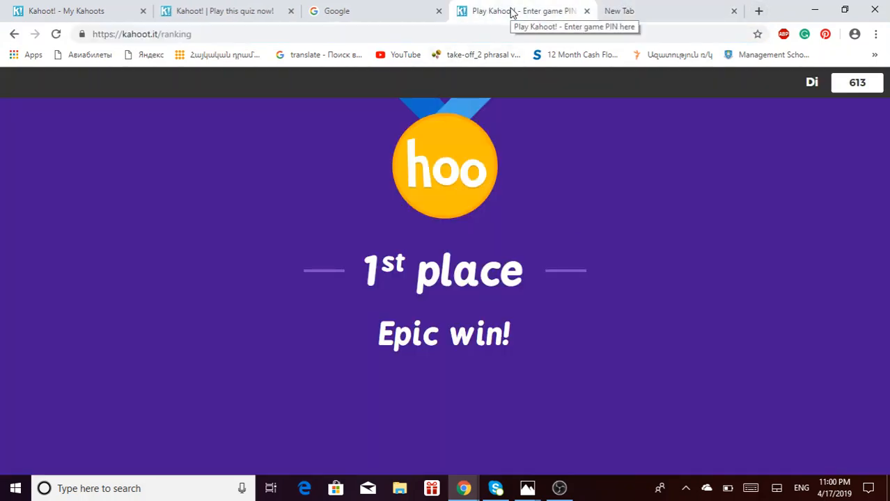
left_click(63, 14)
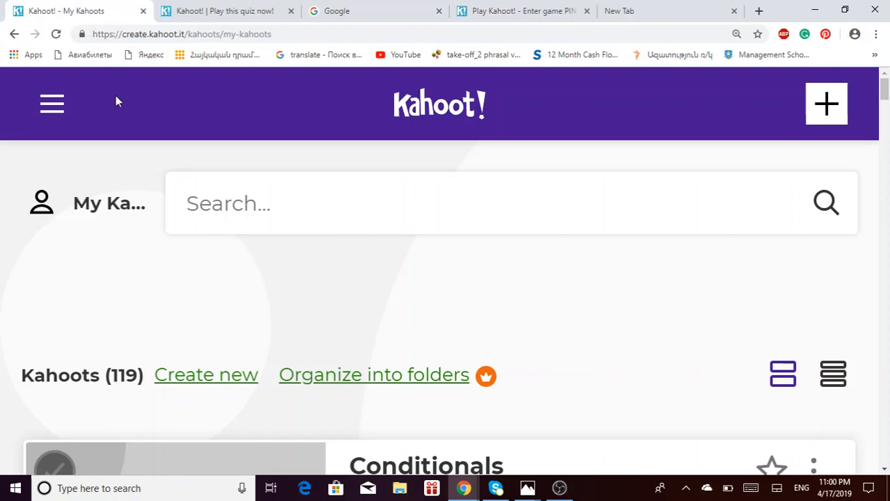
left_click(38, 123)
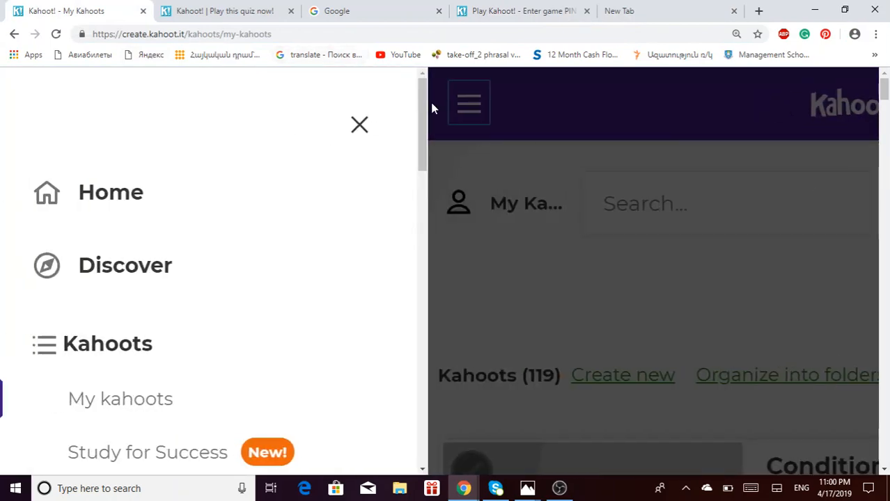
- Sign out of the current Kahoot! account and begin a new sign-up
left_click_drag(425, 109, 427, 453)
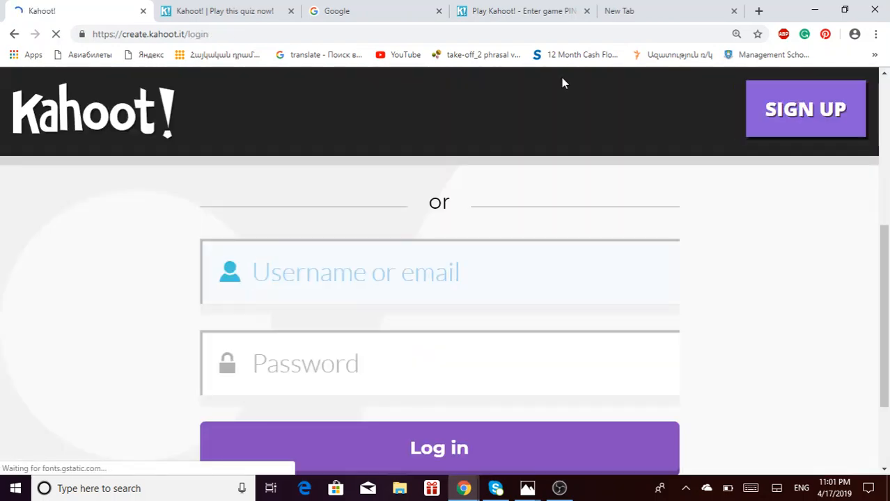
left_click(806, 120)
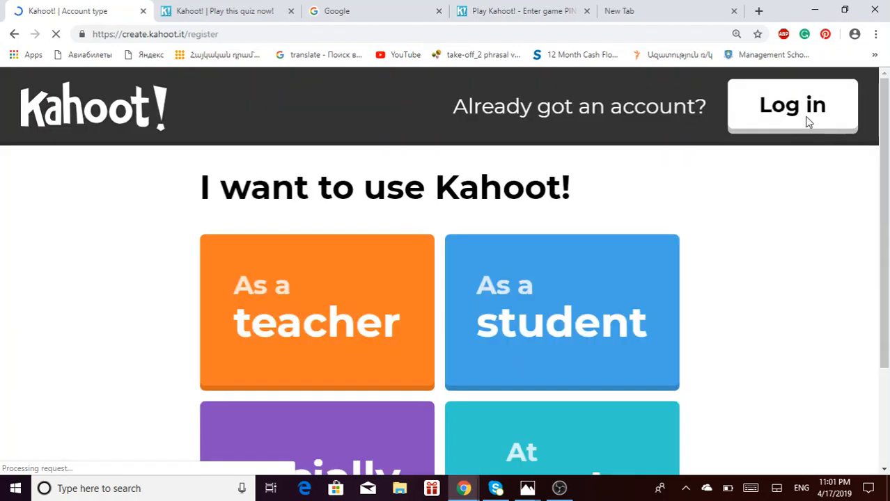
scroll(888, 262, "down", 2)
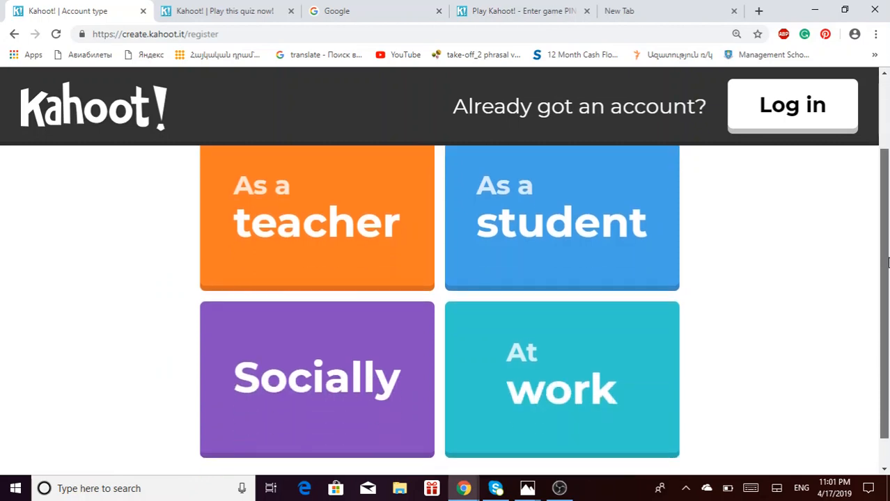
- Sign up as a teacher with Google, choosing the Google account and entering its password
left_click(319, 224)
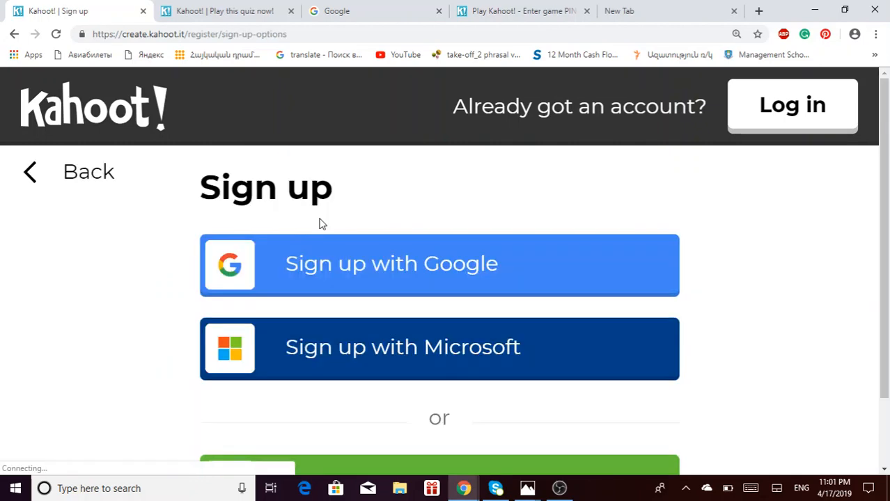
left_click(484, 284)
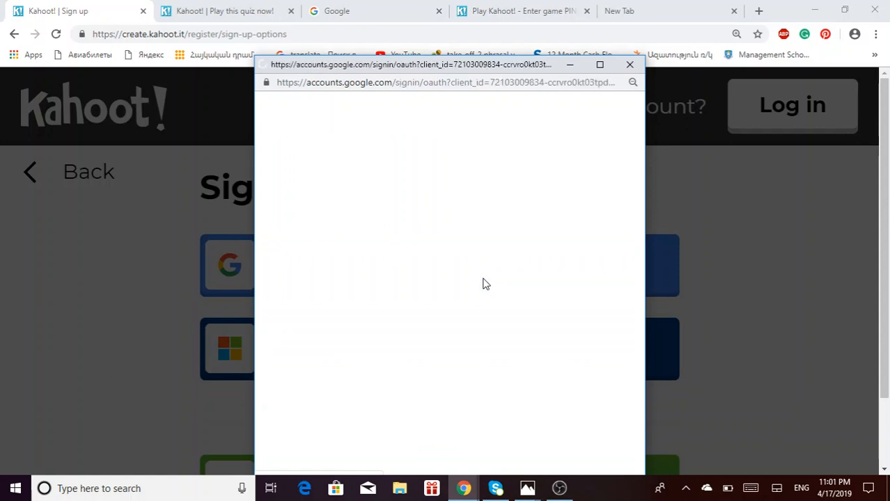
left_click(572, 65)
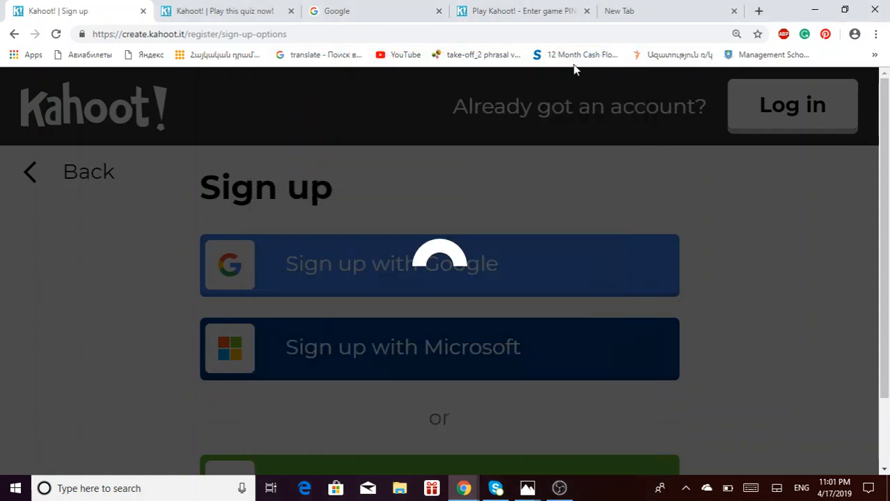
scroll(887, 258, "down", 1)
scroll(888, 258, "down", 1)
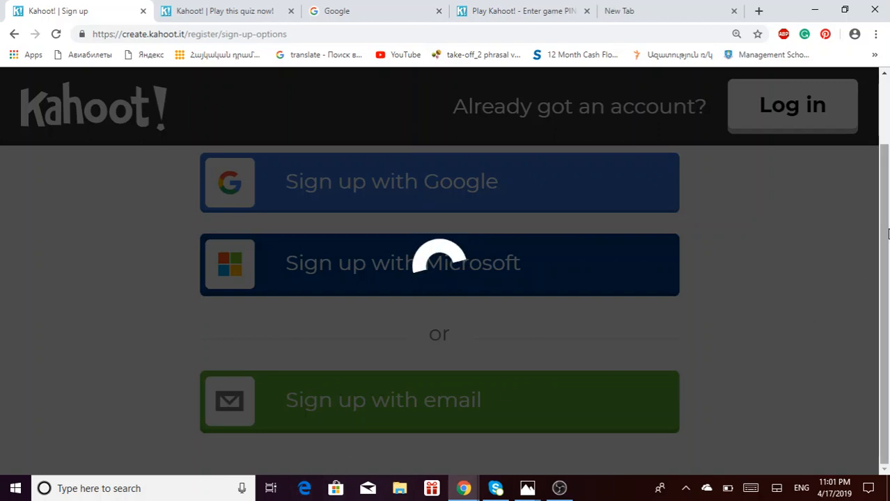
scroll(808, 323, "up", 1)
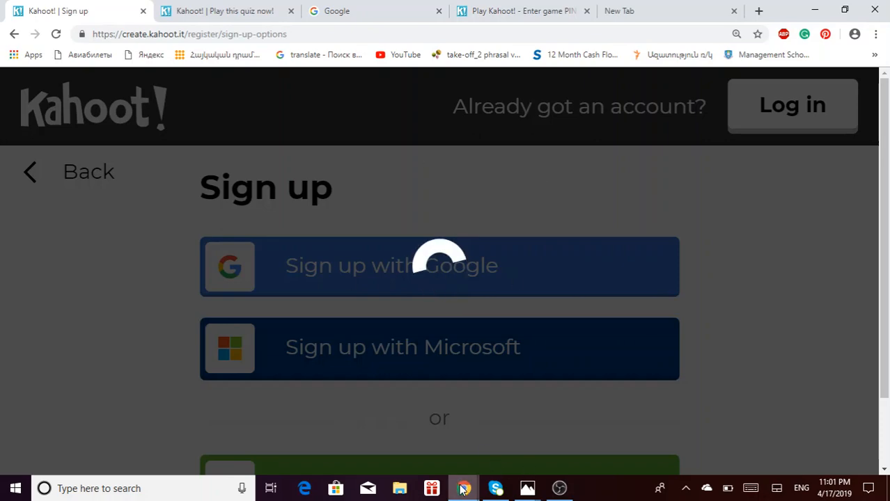
mouse_move(463, 488)
left_click(603, 436)
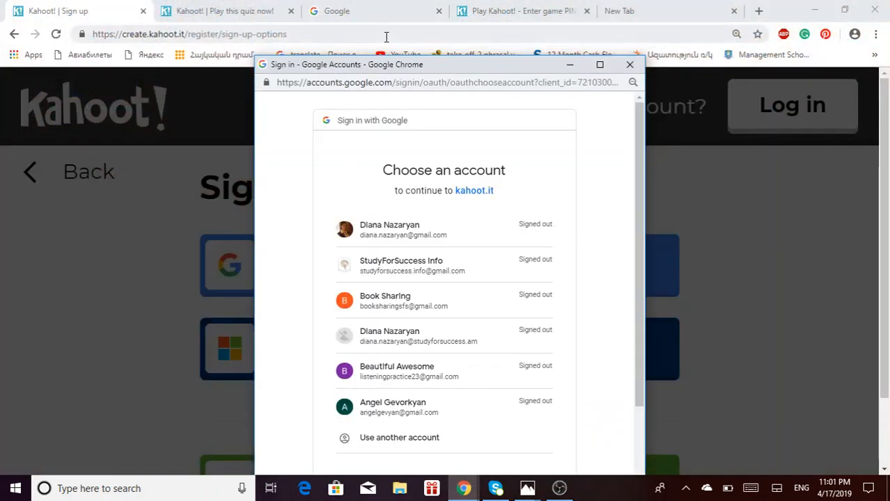
left_click(408, 381)
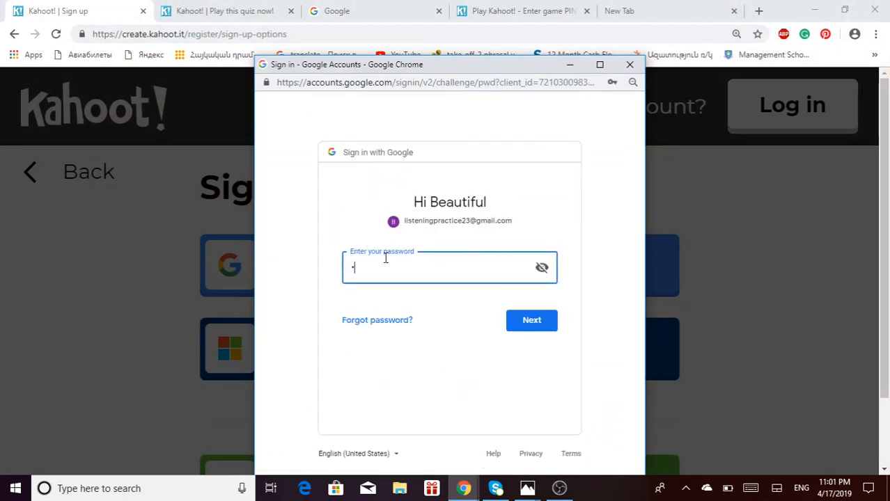
type("a")
left_click(526, 324)
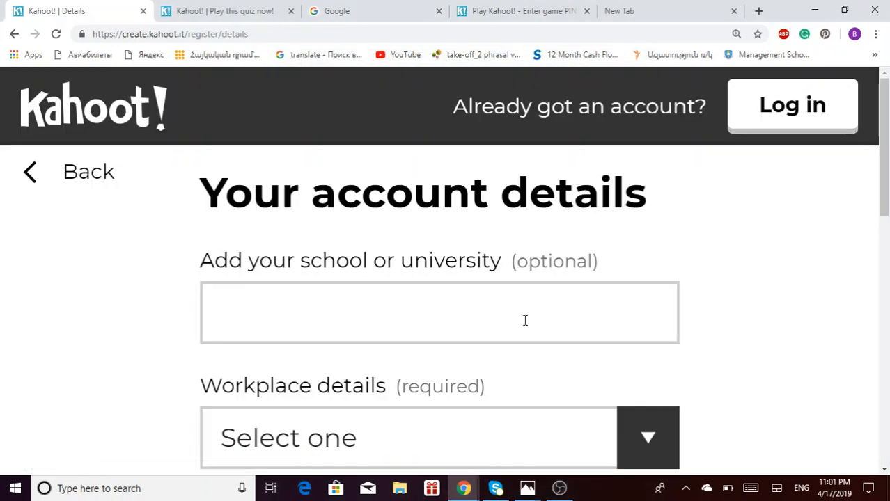
- Set the school to Study for Success and the workplace type to Other
scroll(582, 228, "down", 1)
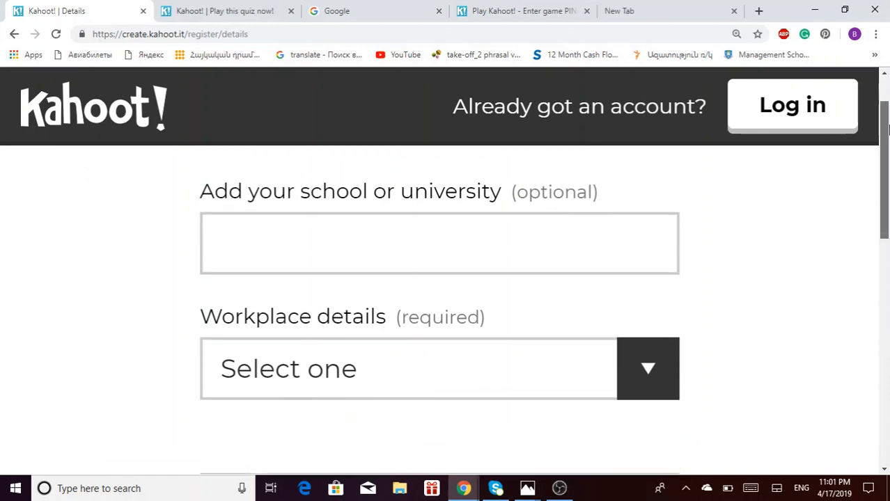
left_click(505, 217)
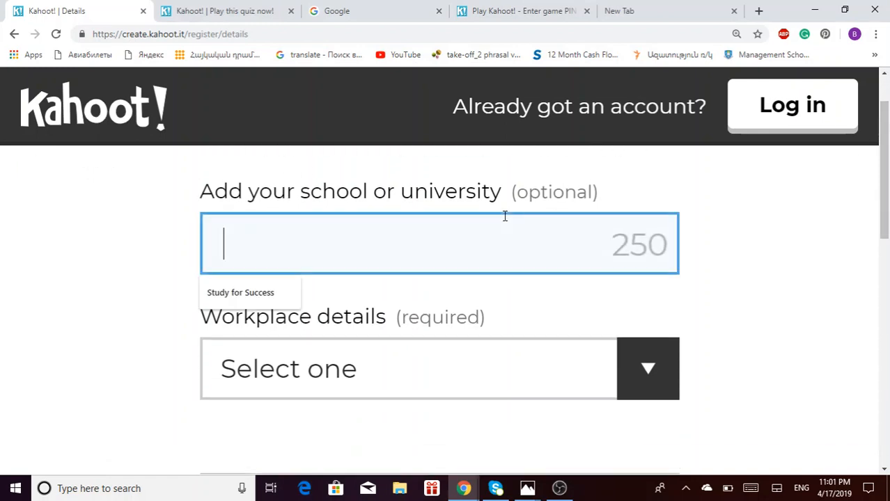
left_click(250, 296)
scroll(887, 240, "down", 1)
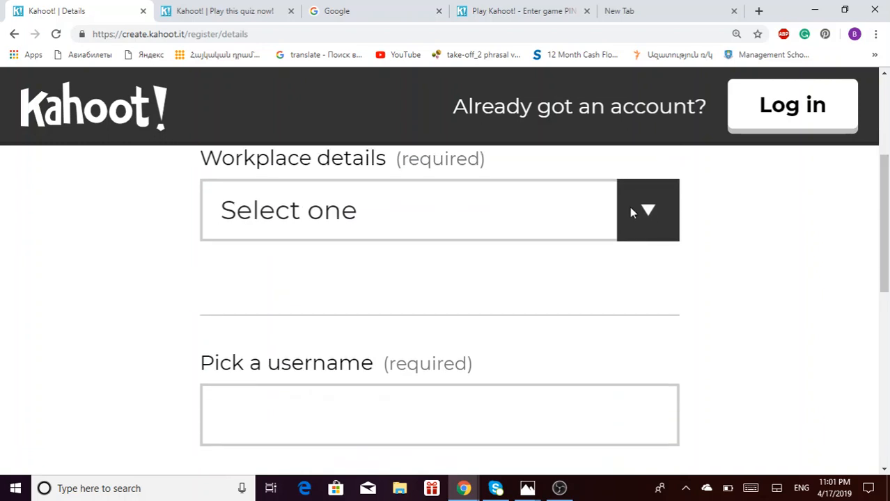
left_click(636, 205)
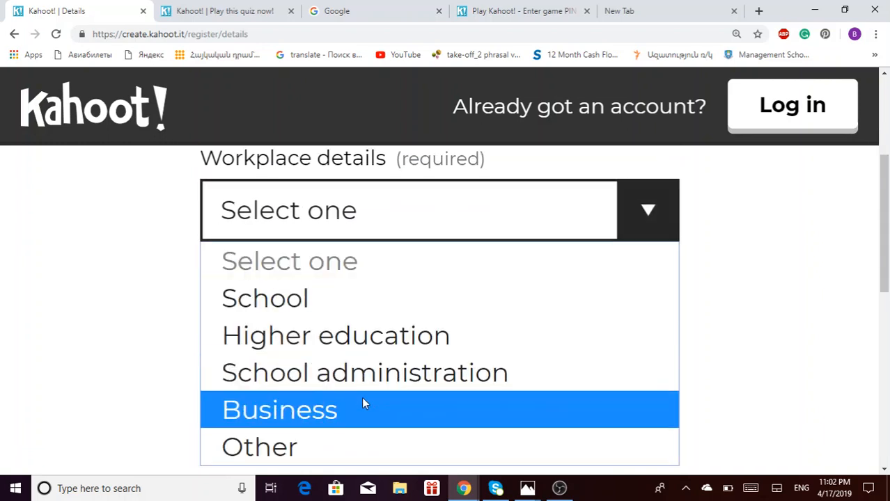
left_click(353, 448)
left_click_drag(885, 202, 887, 291)
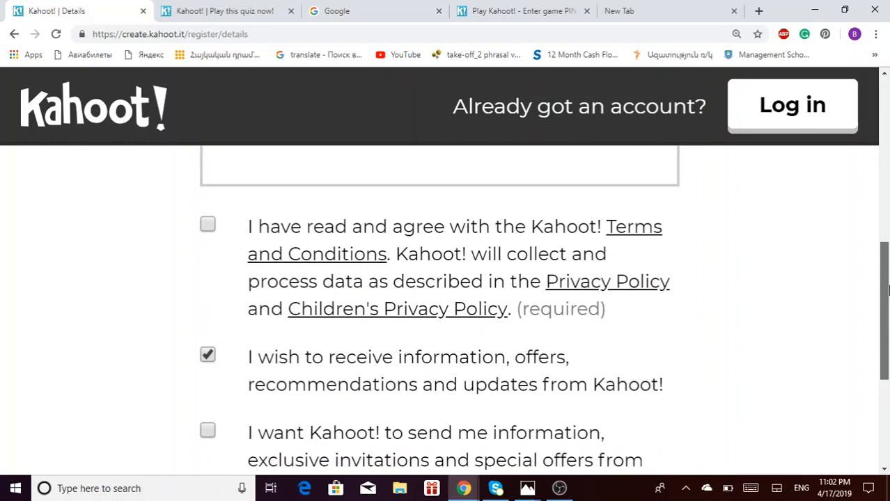
scroll(522, 292, "up", 2)
- Enter an available username, accept the Terms, decline marketing updates, and join Kahoot!
left_click(525, 334)
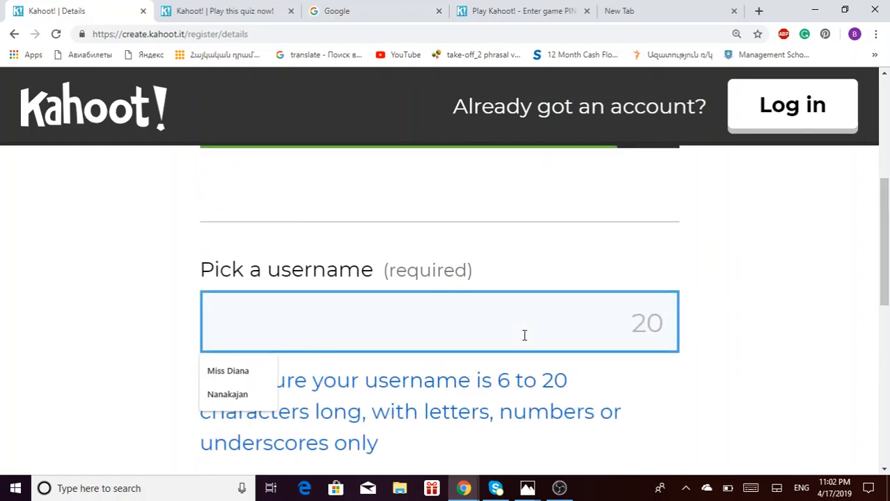
type("Tu")
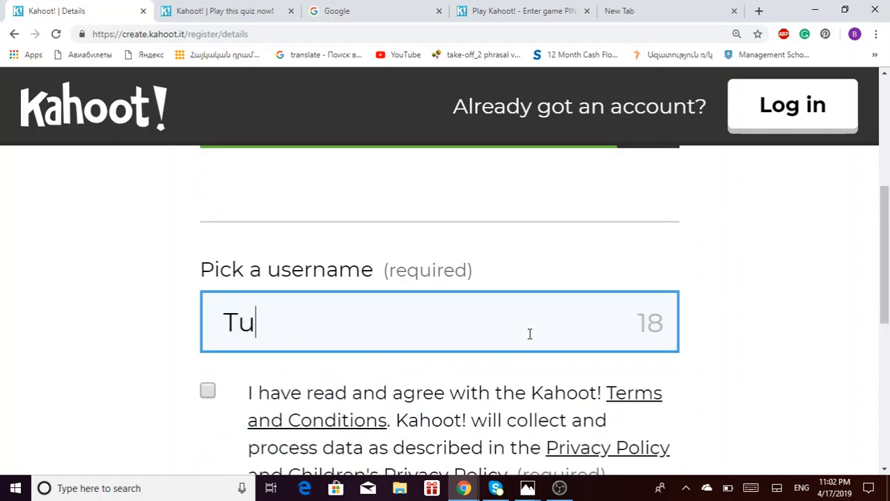
type("torial")
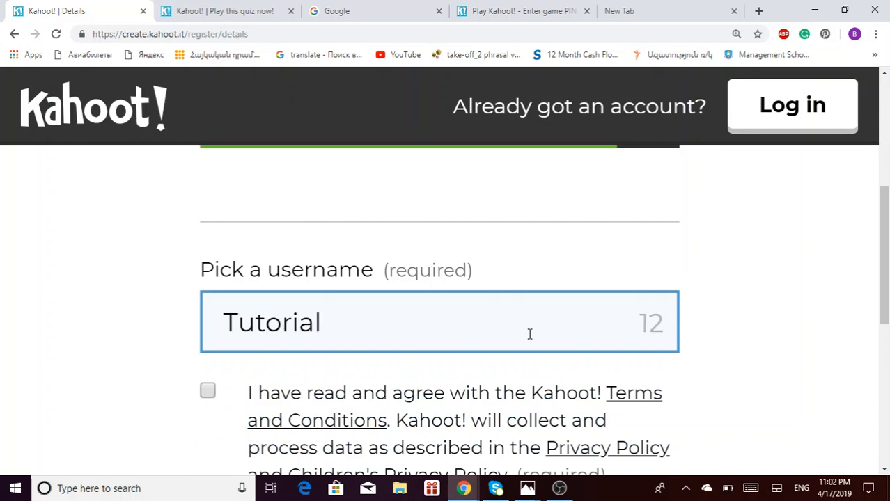
scroll(592, 313, "down", 2)
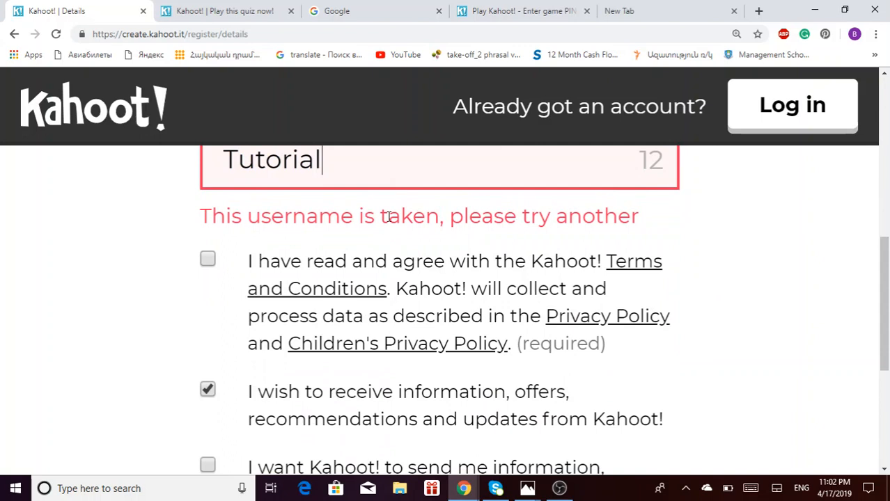
type("S")
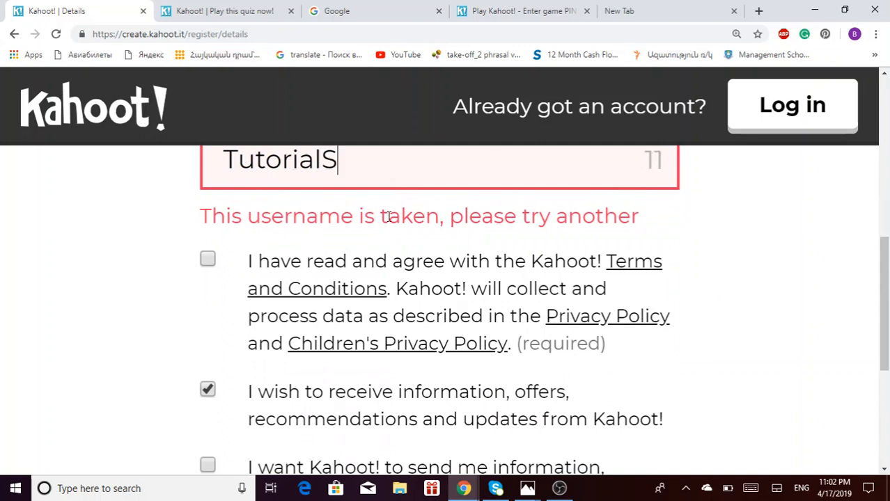
type("FS")
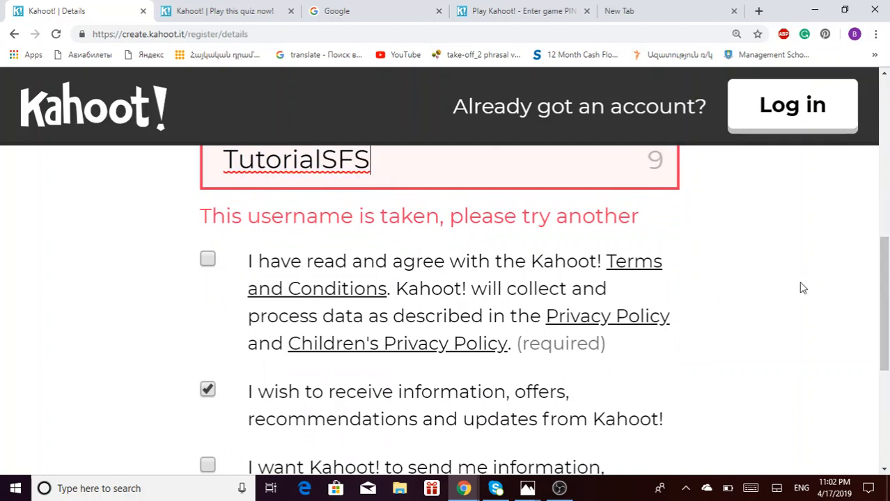
left_click(803, 288)
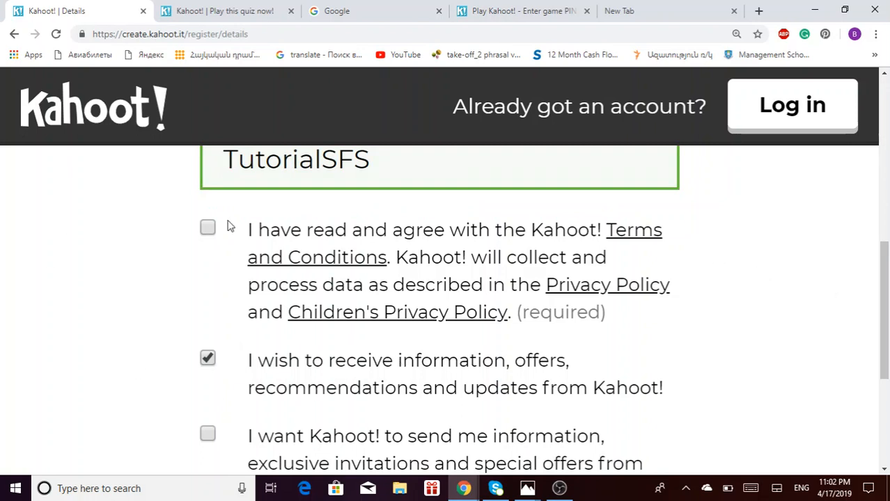
left_click(207, 227)
left_click(207, 358)
scroll(662, 414, "down", 3)
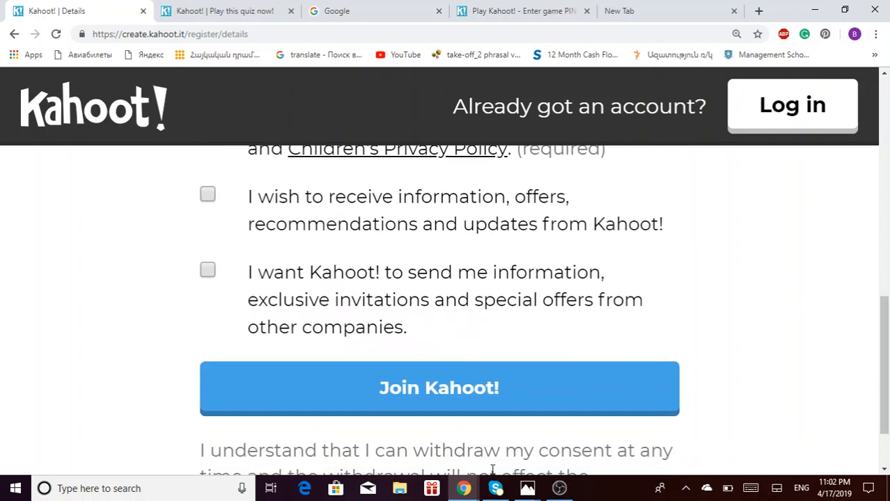
left_click(509, 392)
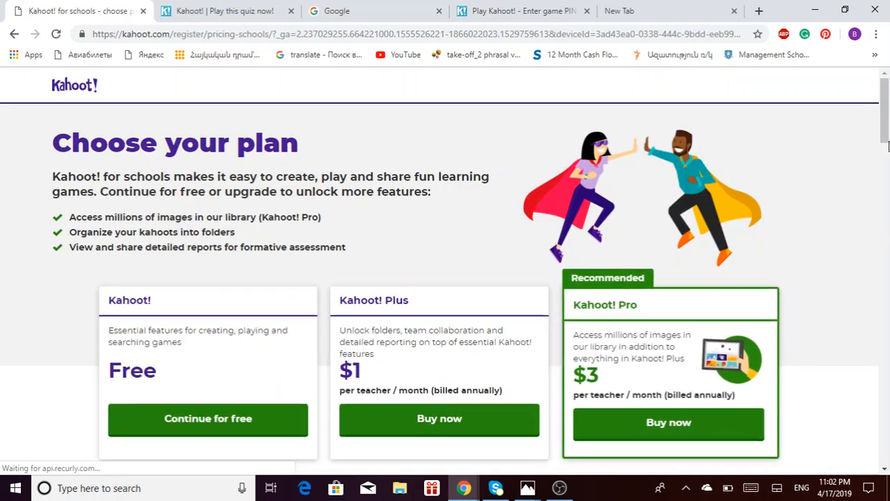
- Choose Continue for free under the Kahoot! Free plan
scroll(887, 123, "down", 3)
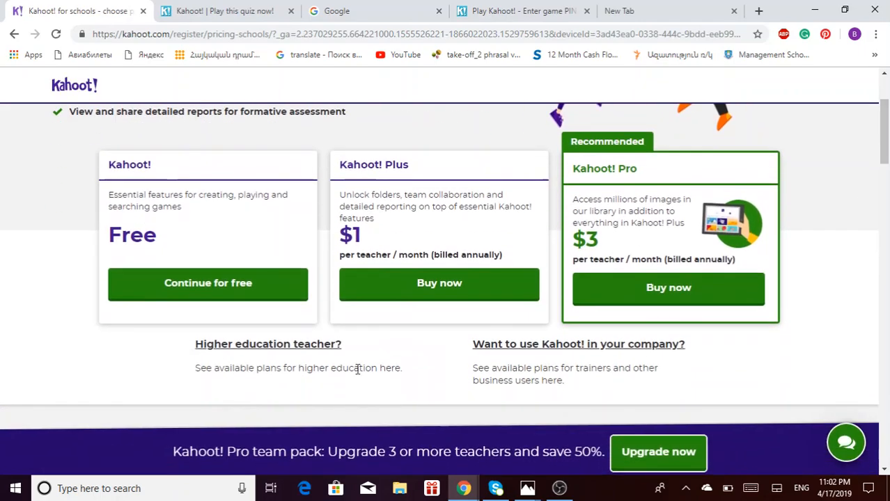
left_click(169, 299)
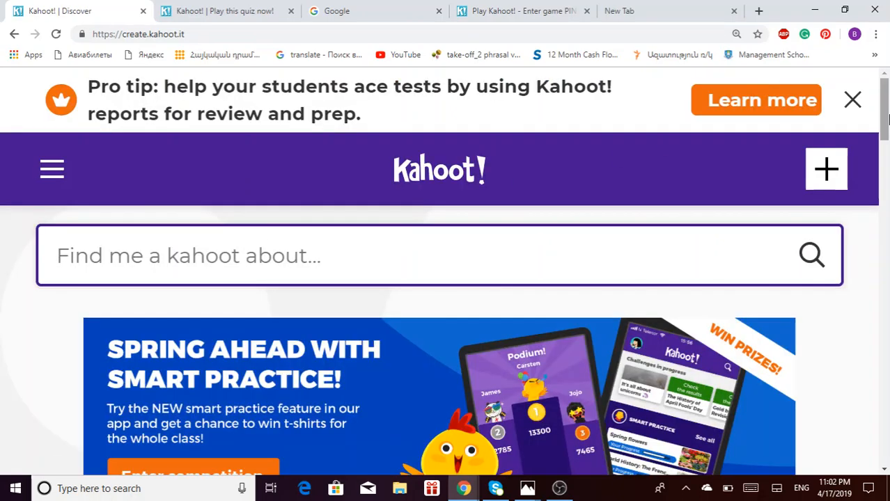
left_click_drag(887, 120, 886, 166)
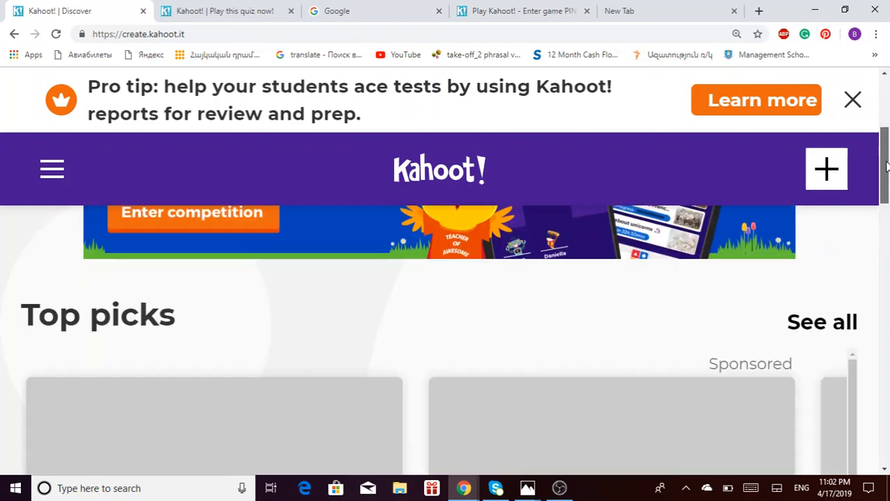
scroll(105, 240, "down", 3)
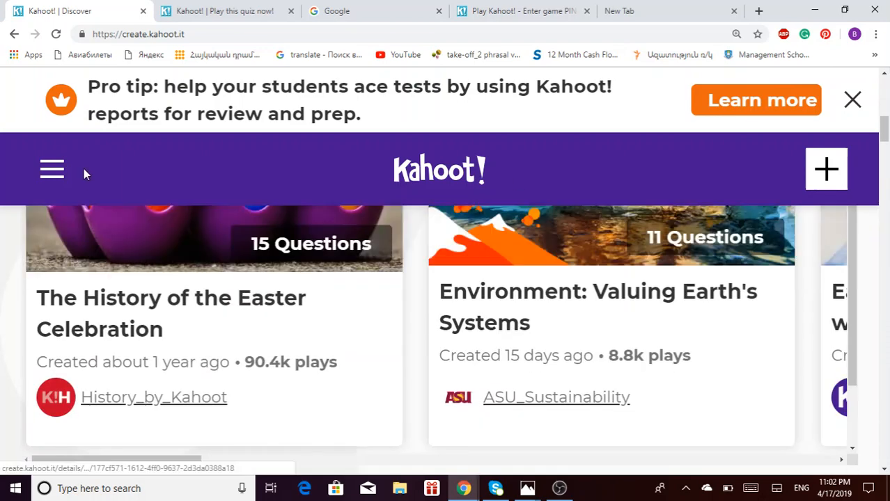
left_click(43, 171)
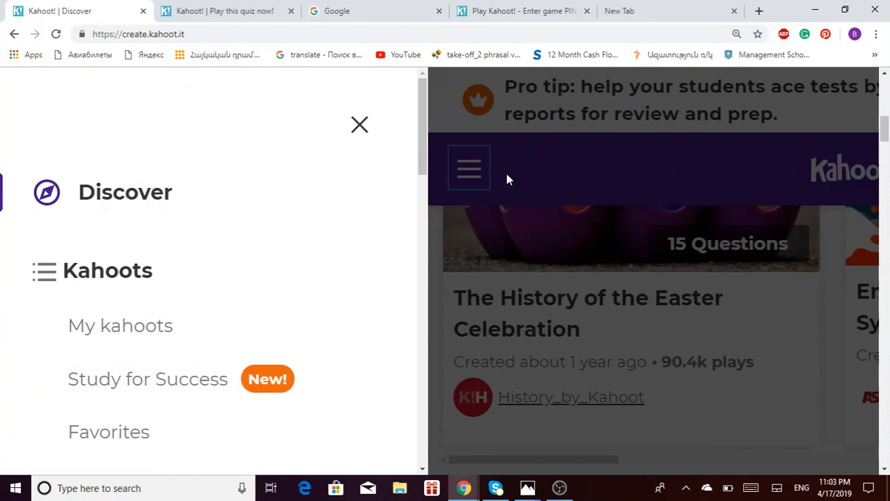
left_click(360, 127)
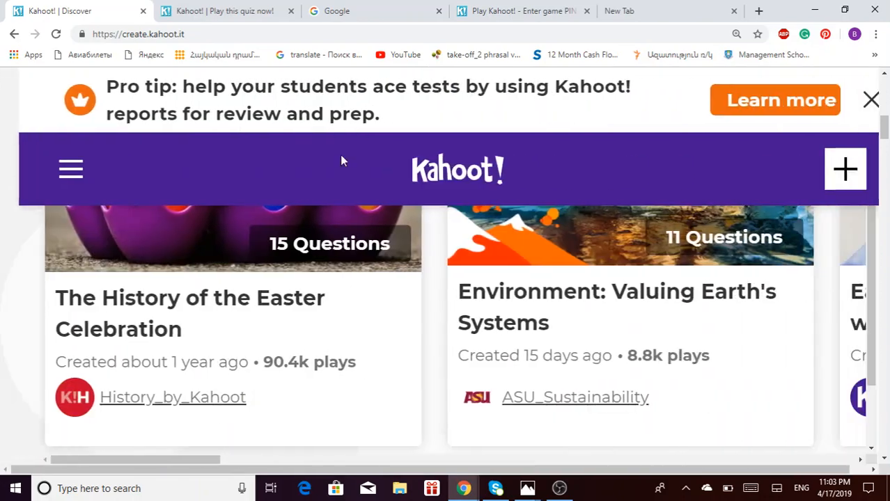
mouse_move(885, 125)
left_mouse_down()
mouse_move(884, 78)
mouse_move(884, 241)
mouse_move(885, 80)
mouse_move(884, 130)
left_mouse_up()
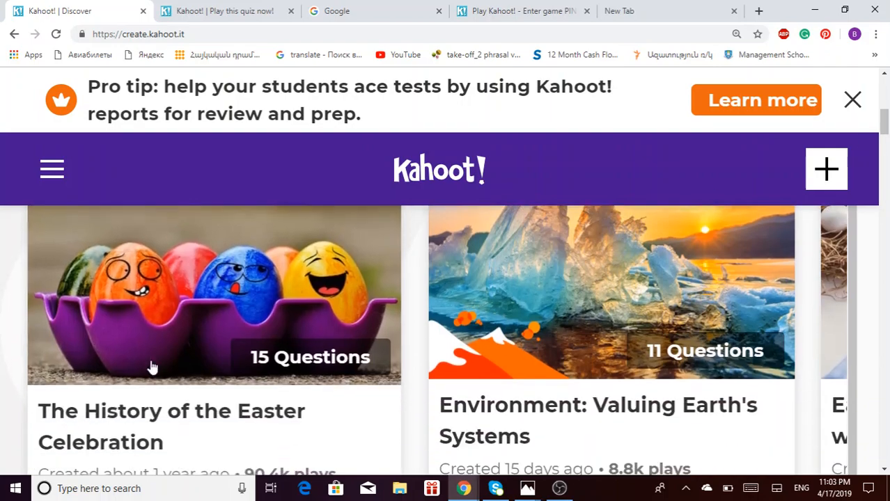
left_click_drag(882, 141, 887, 296)
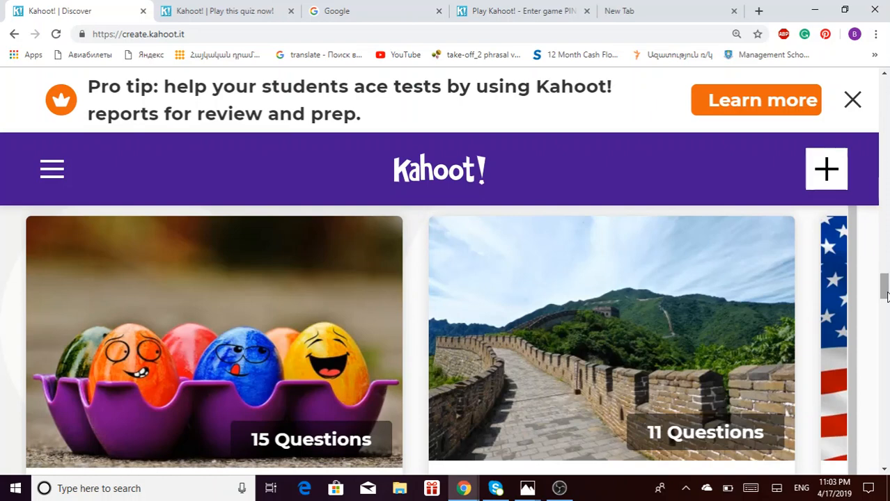